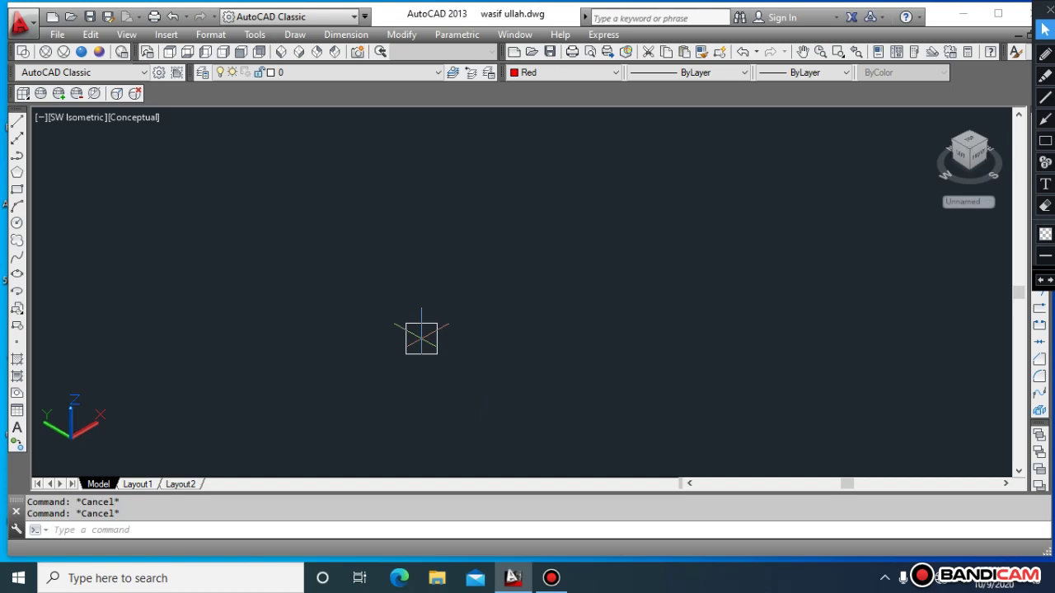
Draw a circle of radius 5 and switch to the Top view.
text(c)
key(Return)
click(492, 291)
click(569, 356)
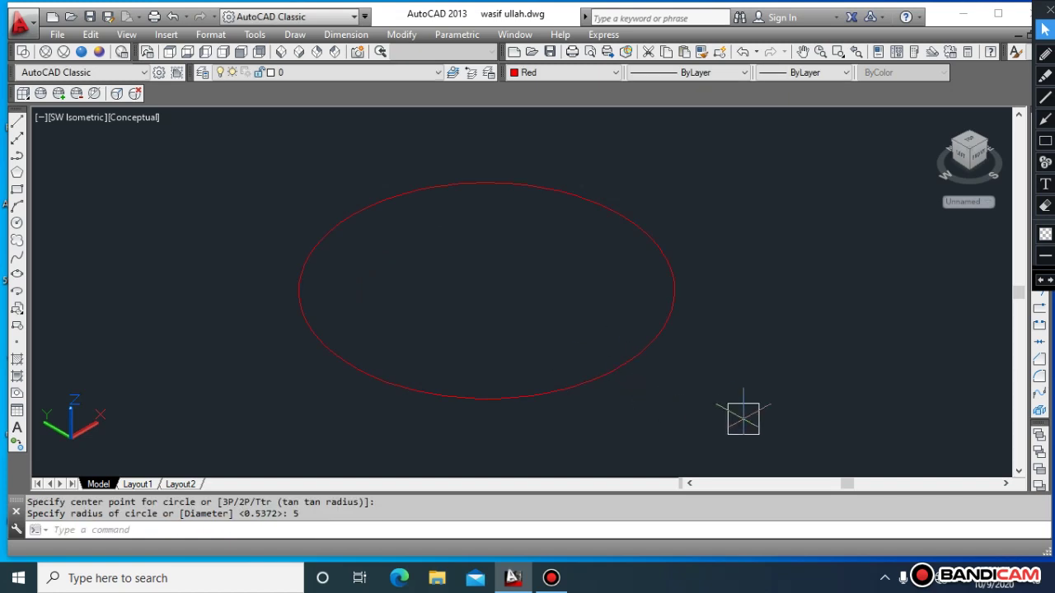
key(Escape)
key(Escape)
click(170, 52)
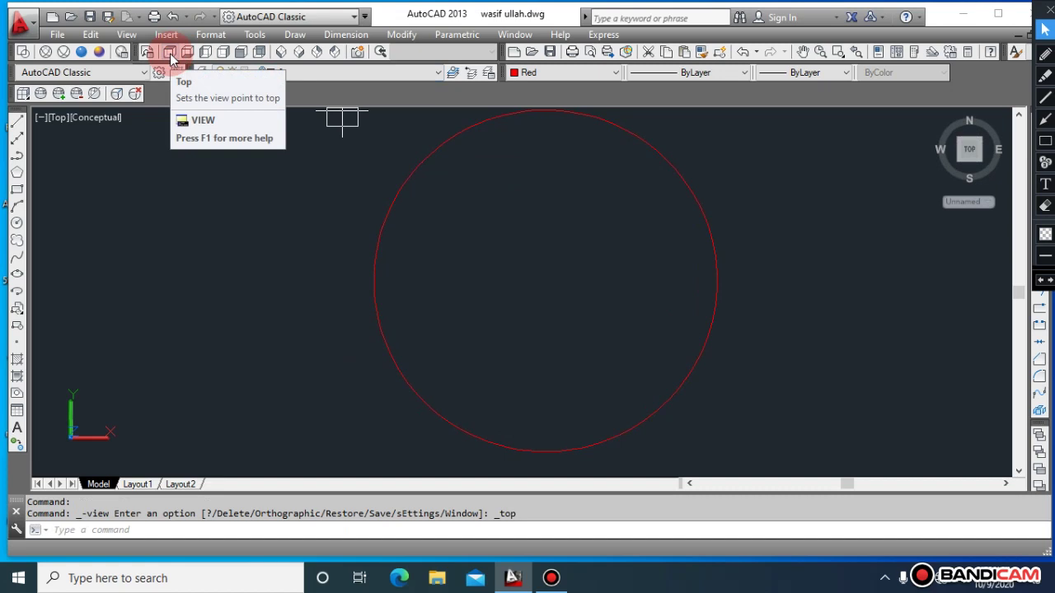
Draw a line from the circle's centre to its right edge.
key(Escape)
key(Escape)
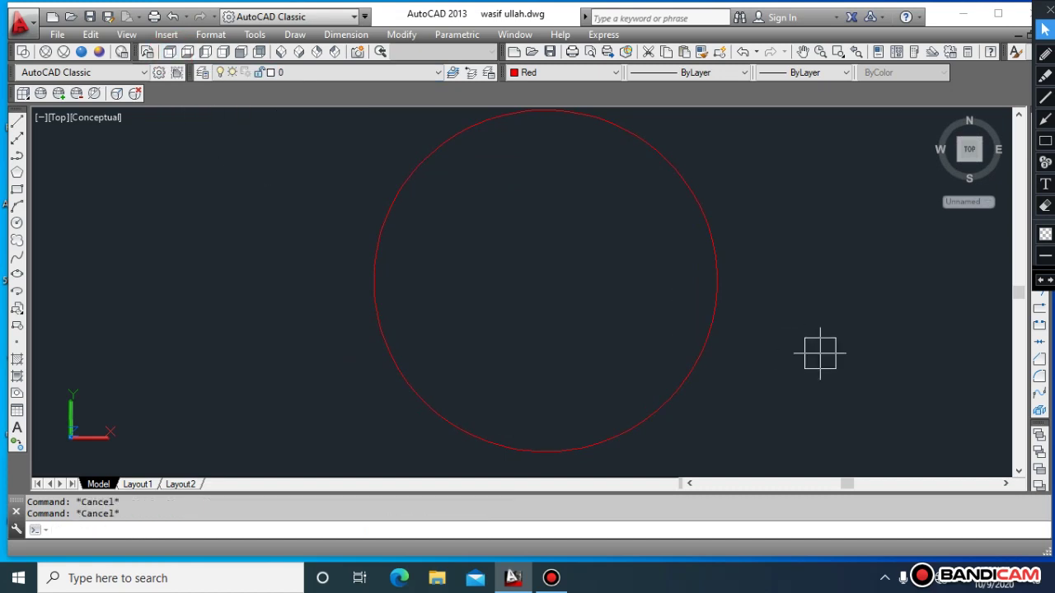
text(l)
key(Return)
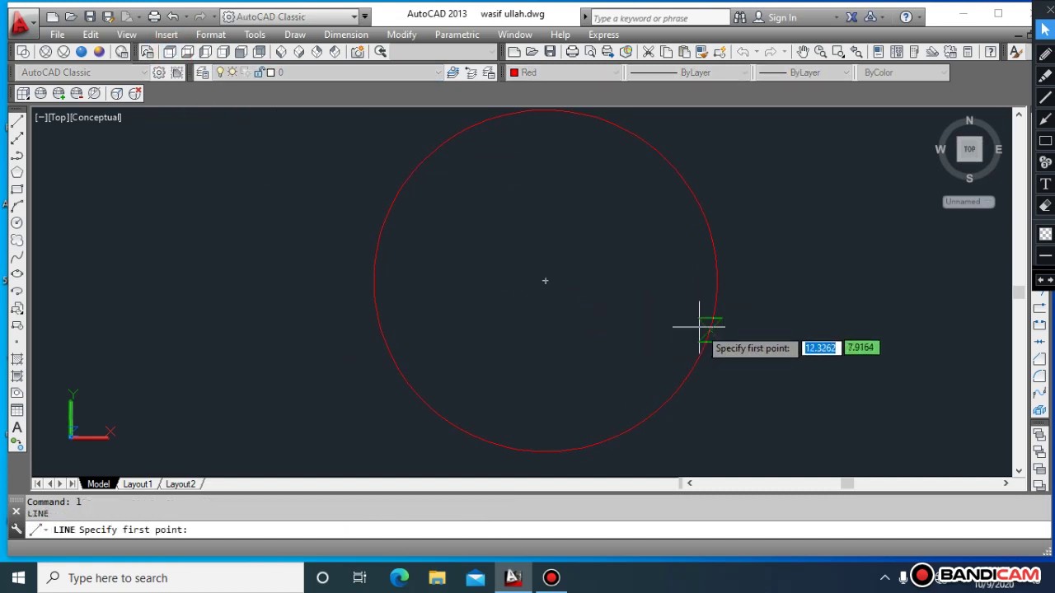
click(545, 281)
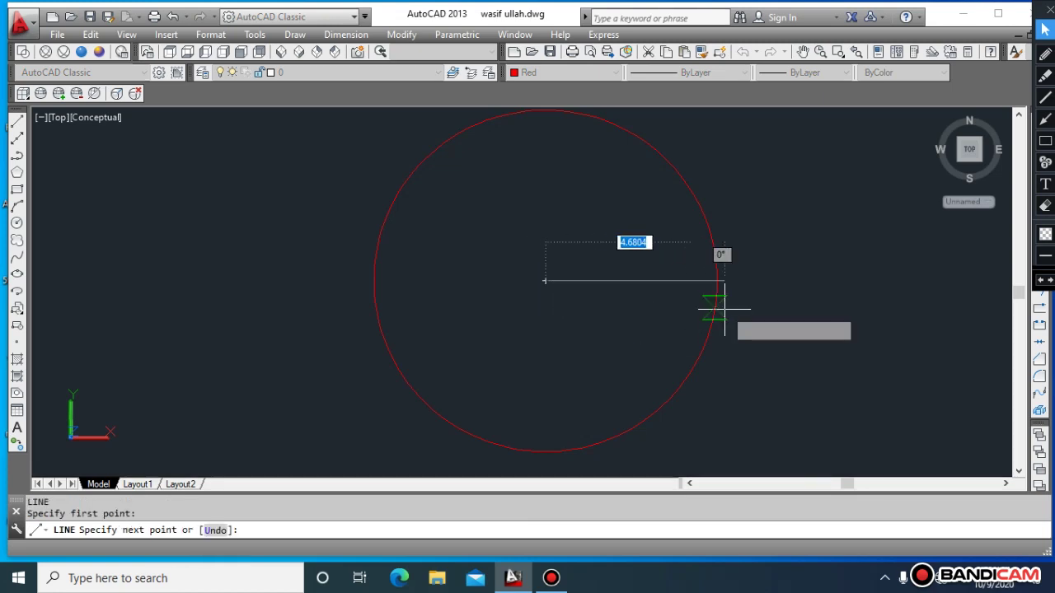
click(717, 280)
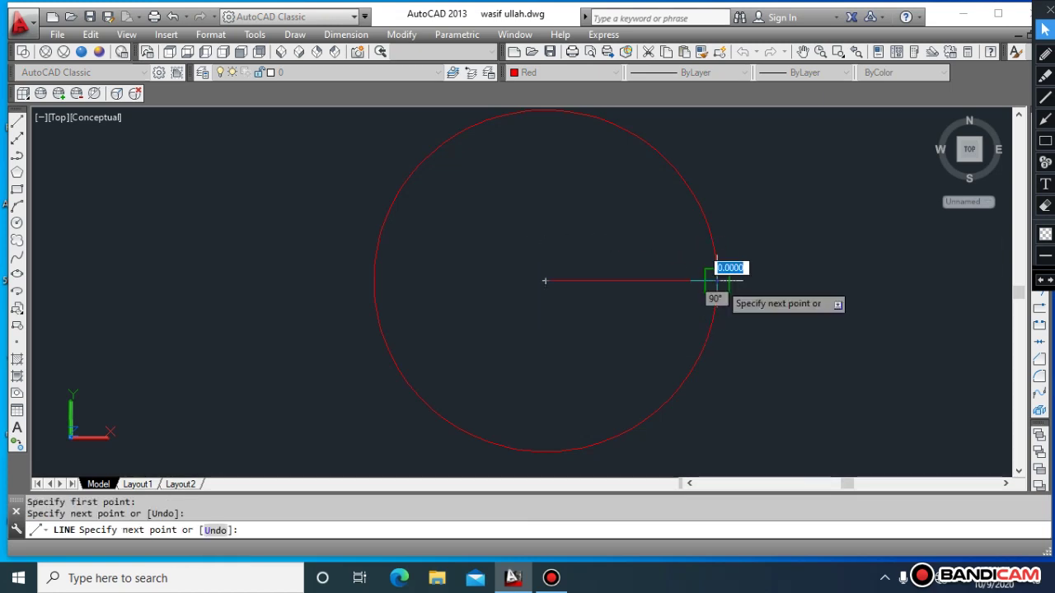
key(Return)
key(Escape)
key(Escape)
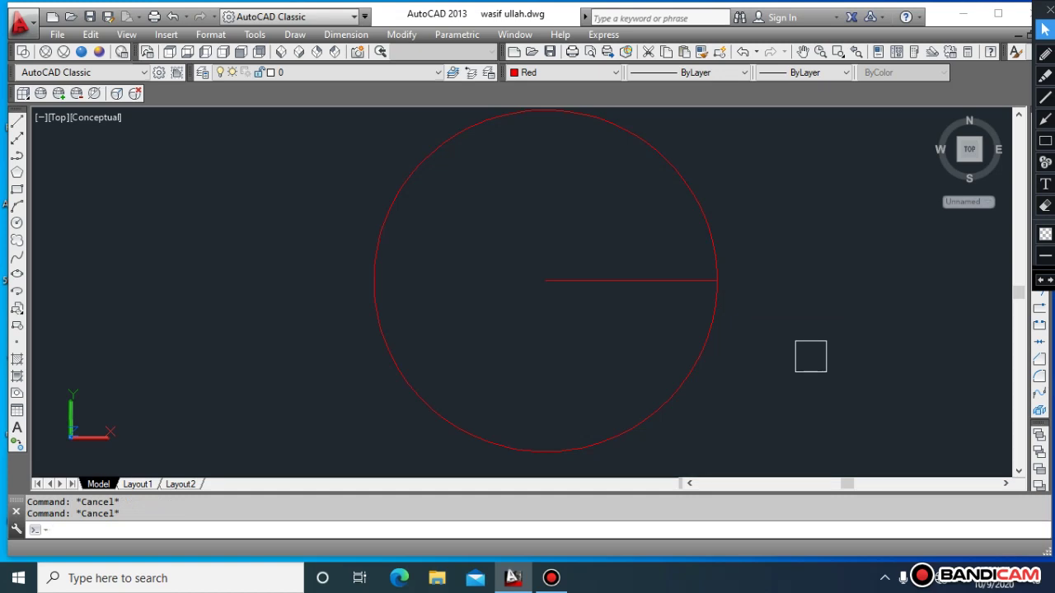
Start several circle attempts and cancel them, including one with a misplaced centre.
text(c)
key(Return)
key(Escape)
key(Escape)
key(Escape)
text(c)
key(Return)
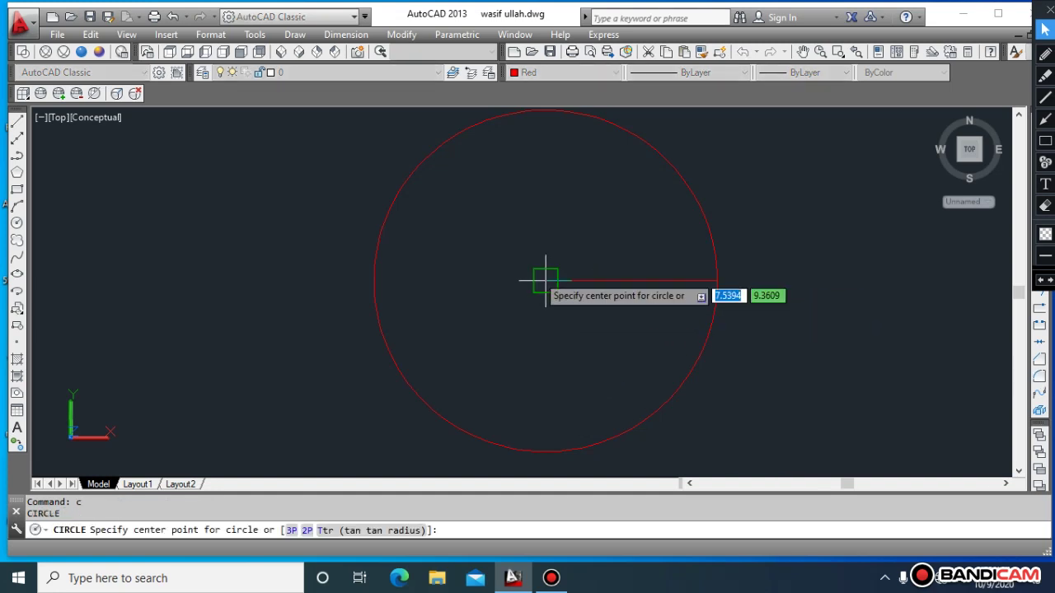
key(Escape)
key(Escape)
key(Escape)
text(c)
key(Return)
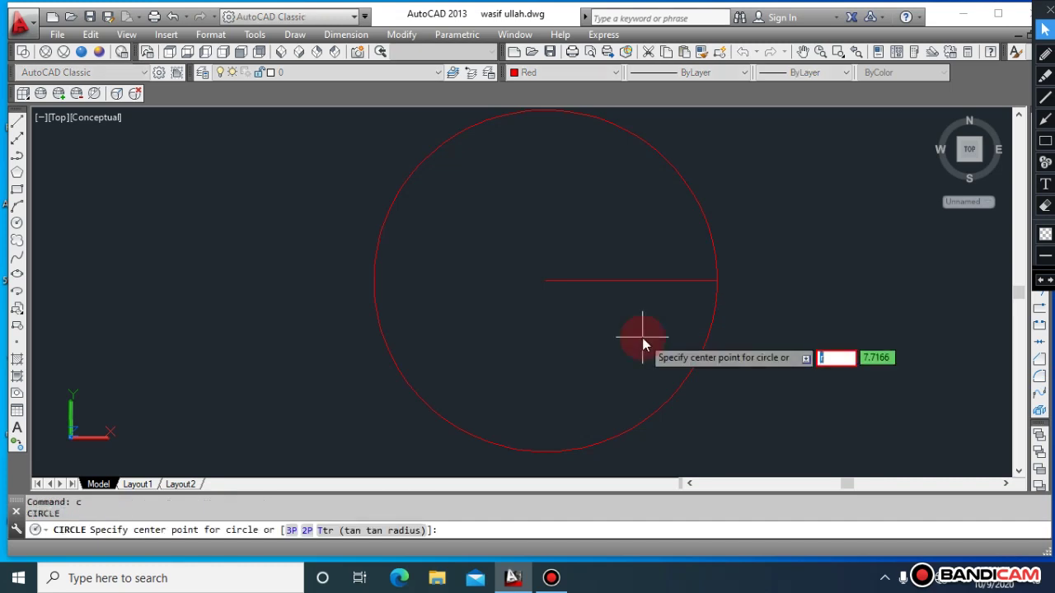
click(662, 321)
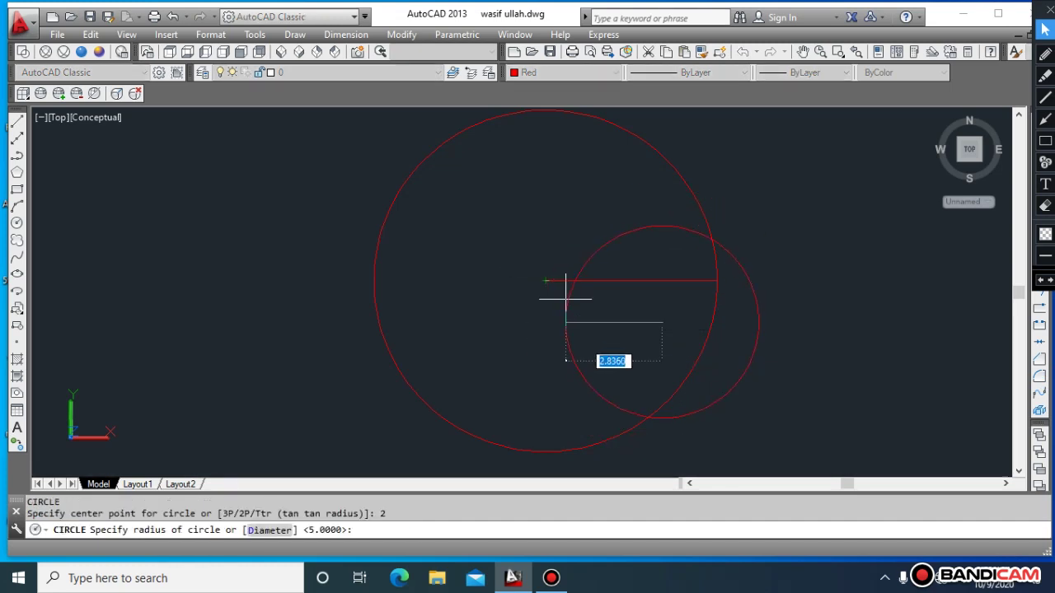
key(Escape)
key(Escape)
Draw a radius-1 hub circle centred on the line's inner end.
text(c)
key(Return)
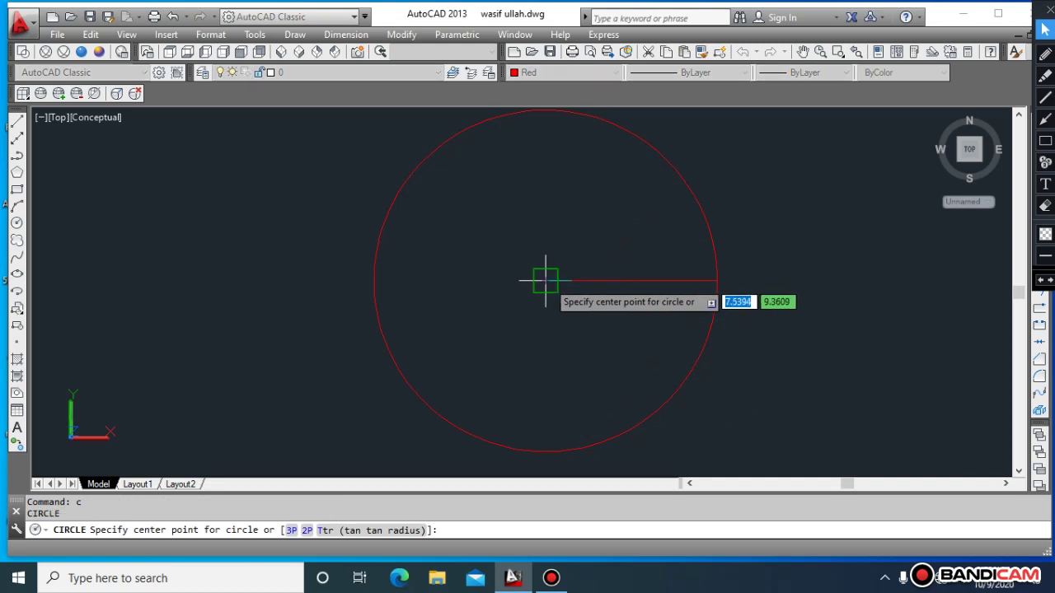
click(546, 281)
text(1)
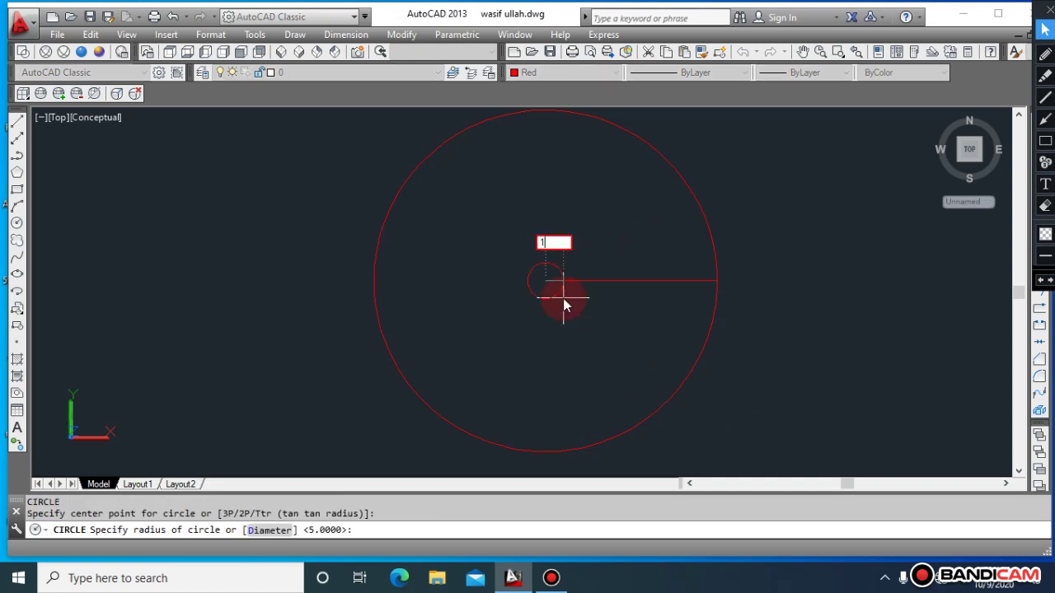
key(Return)
key(Escape)
key(Escape)
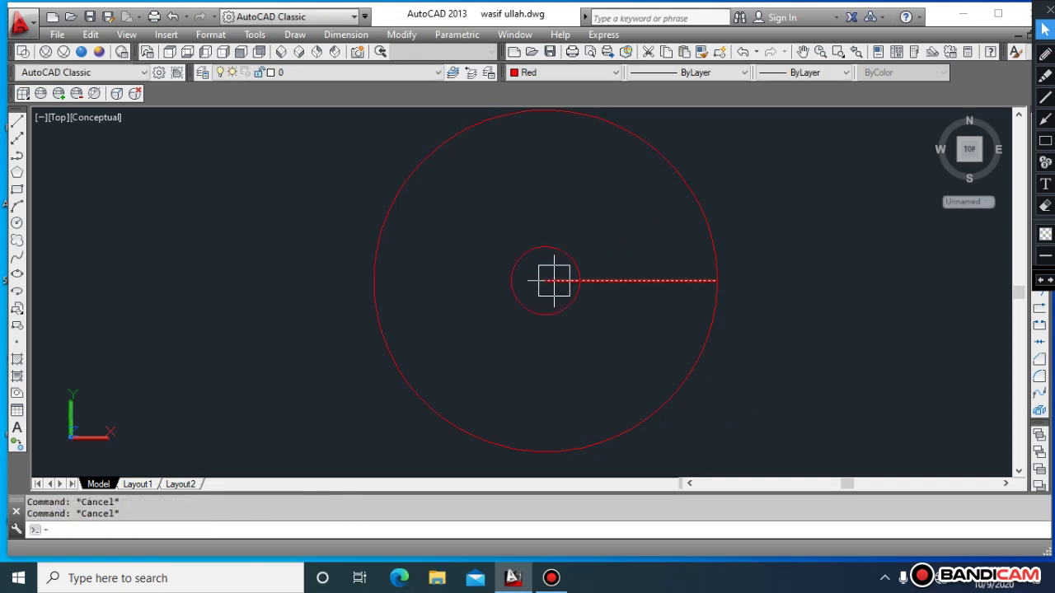
Run TRIM to cut the line back to the hub circle's edge.
text(tr)
key(Return)
key(Return)
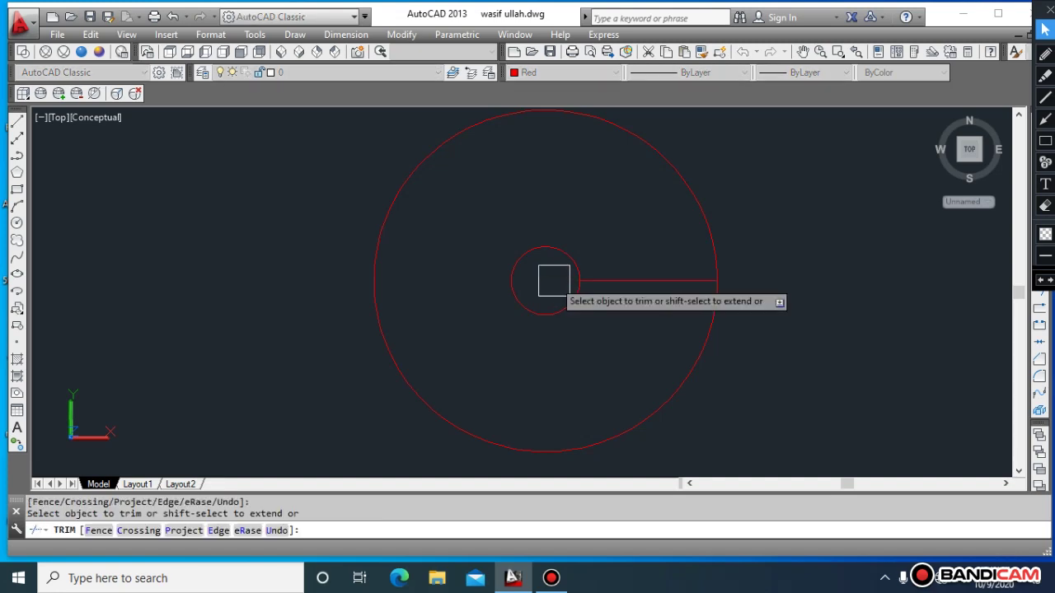
key(Escape)
key(Escape)
key(Escape)
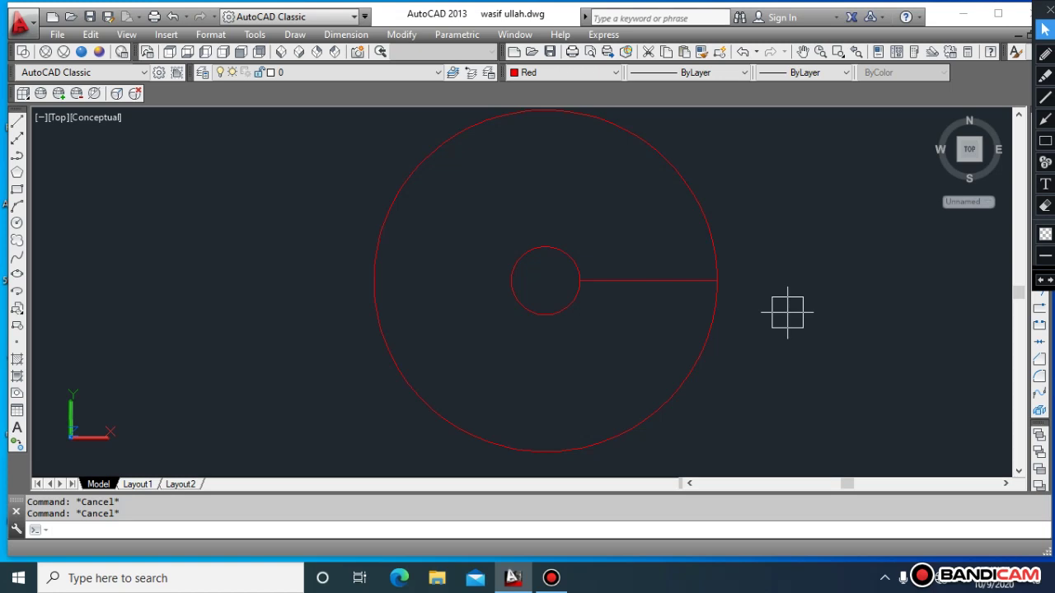
Try offsetting the radius line by 1 and a mistyped array command, then cancel both.
text(o)
key(Return)
text(1)
key(Return)
click(635, 281)
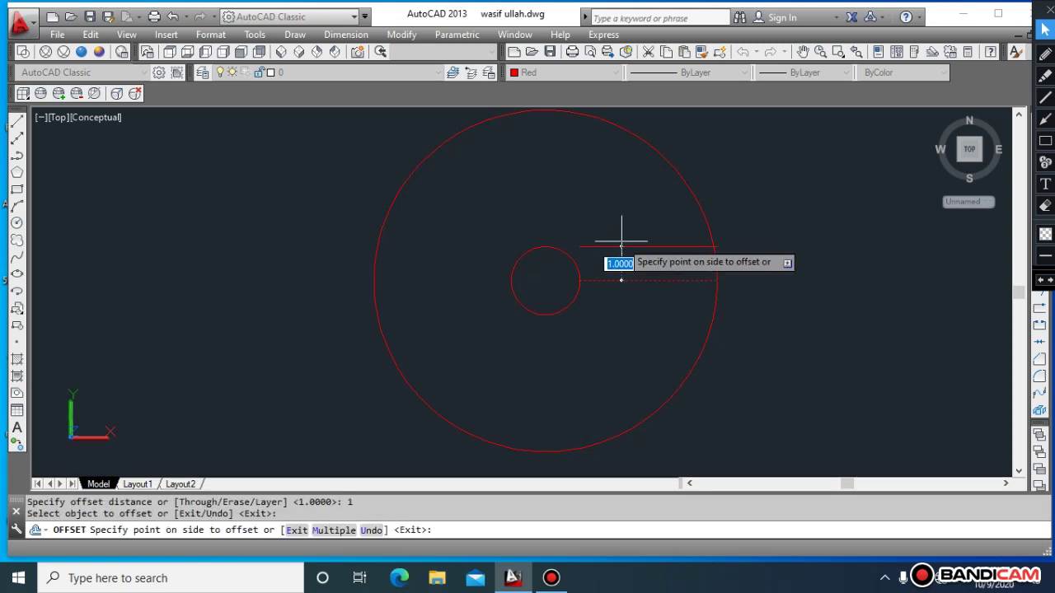
key(Escape)
key(Escape)
key(Escape)
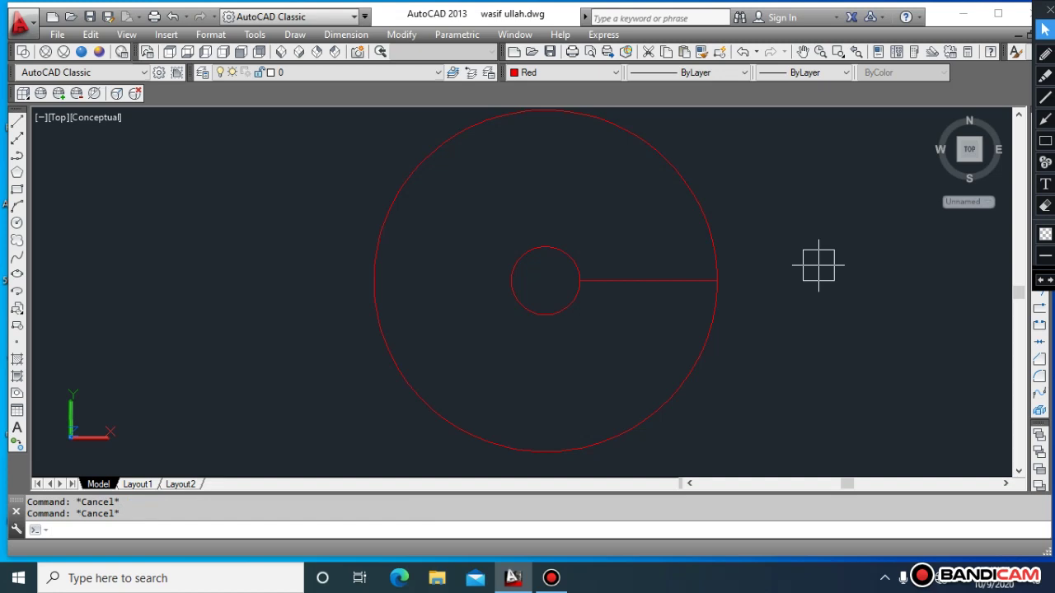
text(art)
key(Return)
key(Escape)
key(Escape)
Path-array the radius line along the outer circle into five spokes.
text(ar)
key(Return)
click(690, 285)
right_click(690, 285)
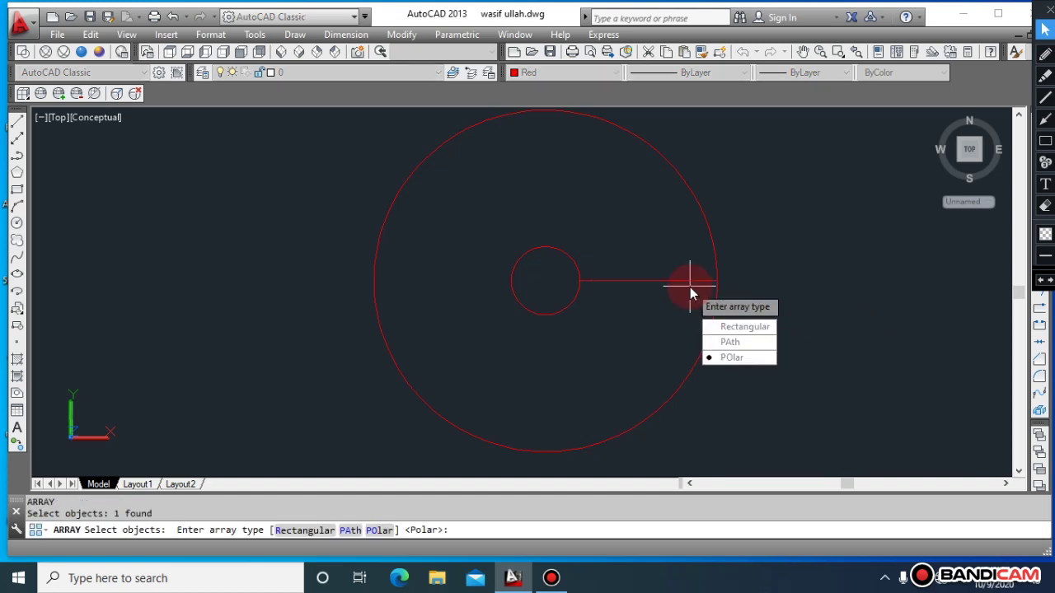
click(744, 350)
click(674, 189)
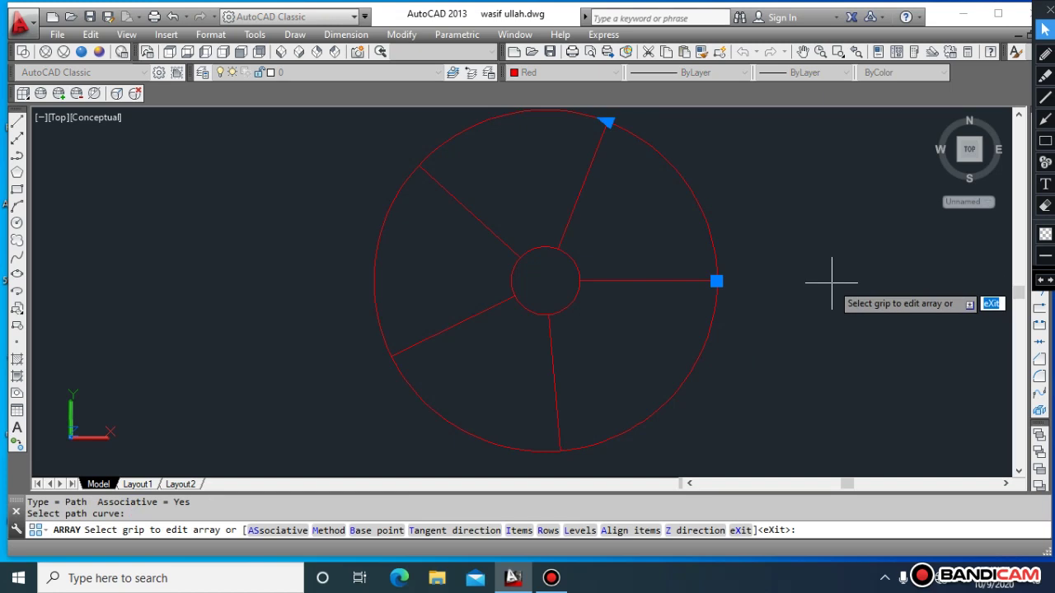
key(Escape)
key(Escape)
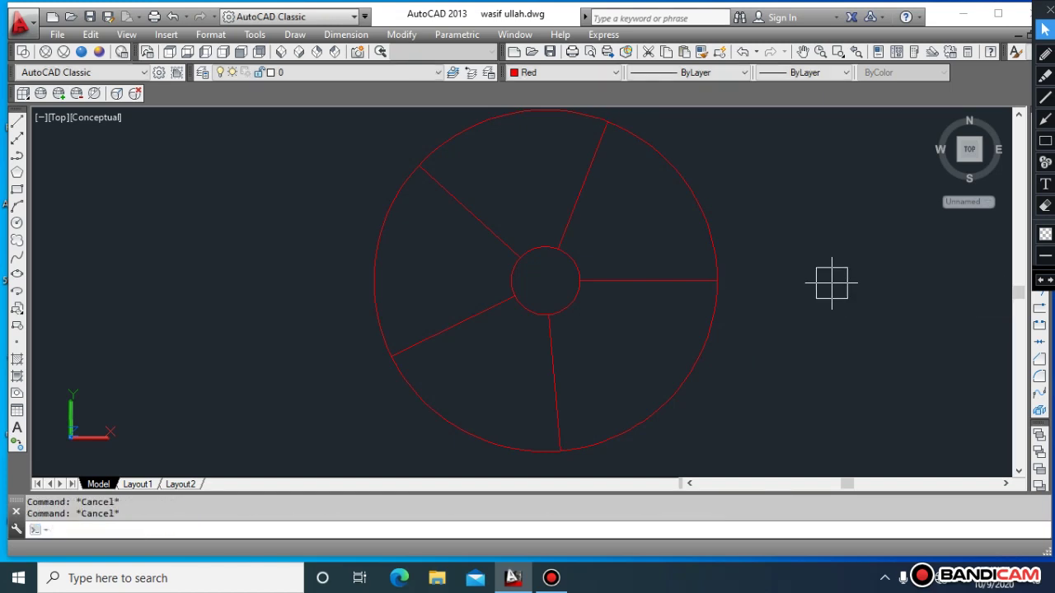
text(ar)
key(Return)
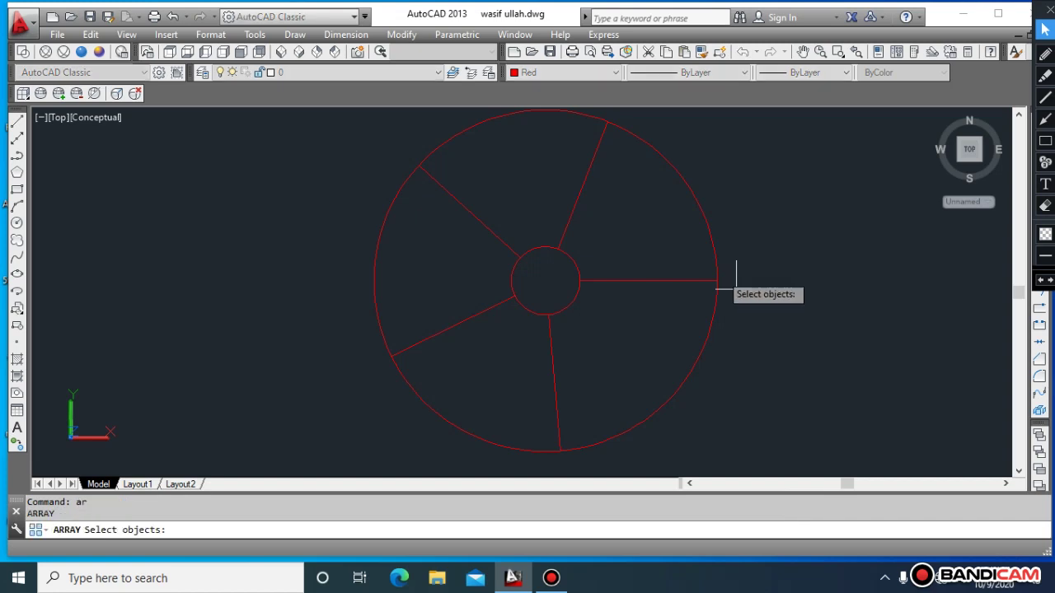
click(680, 273)
right_click(680, 274)
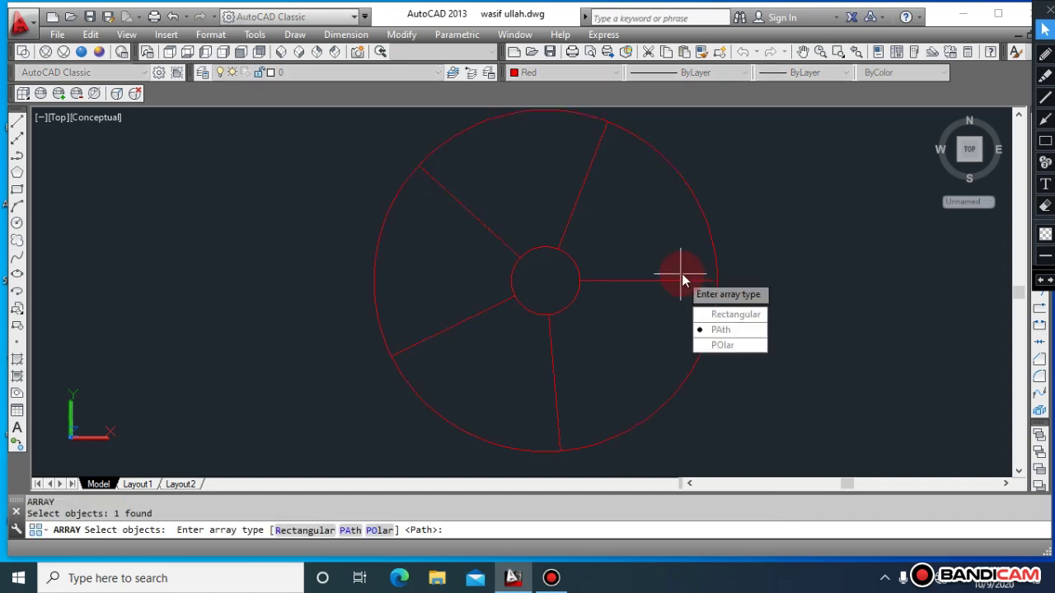
click(714, 344)
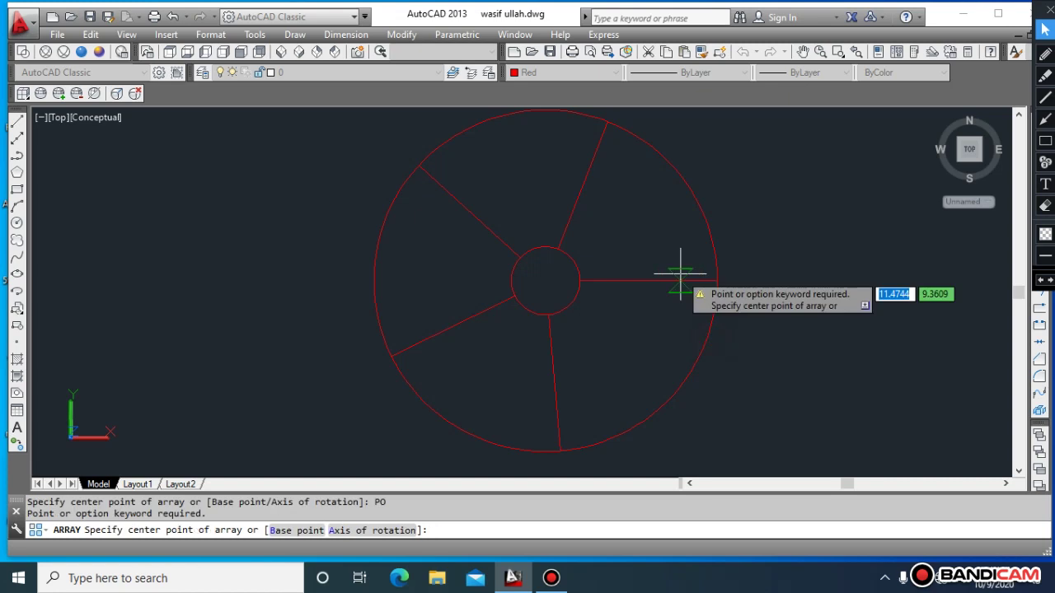
click(546, 280)
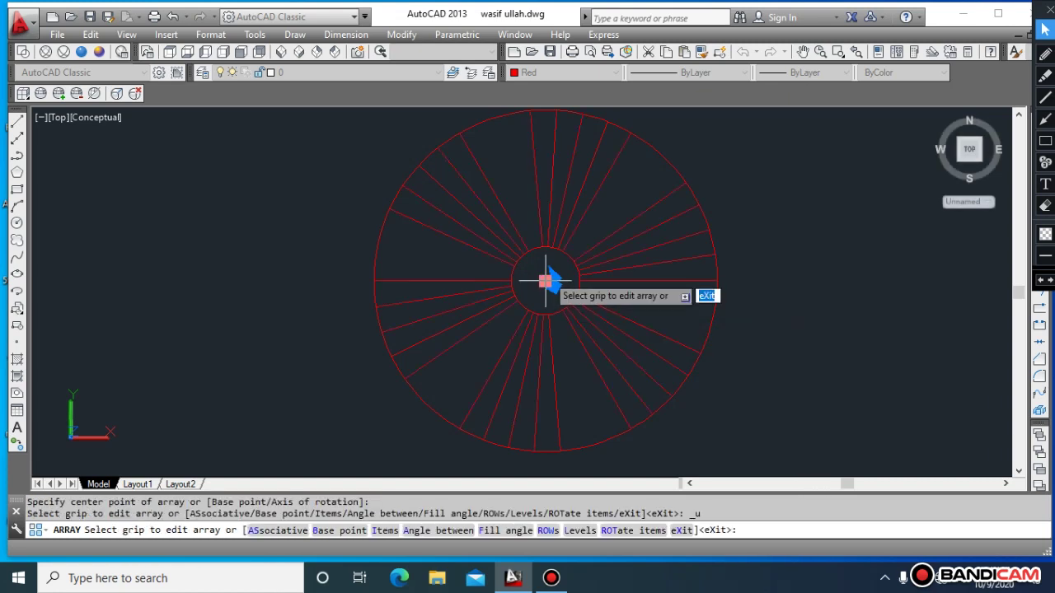
key(Escape)
key(Escape)
key(ctrl+z)
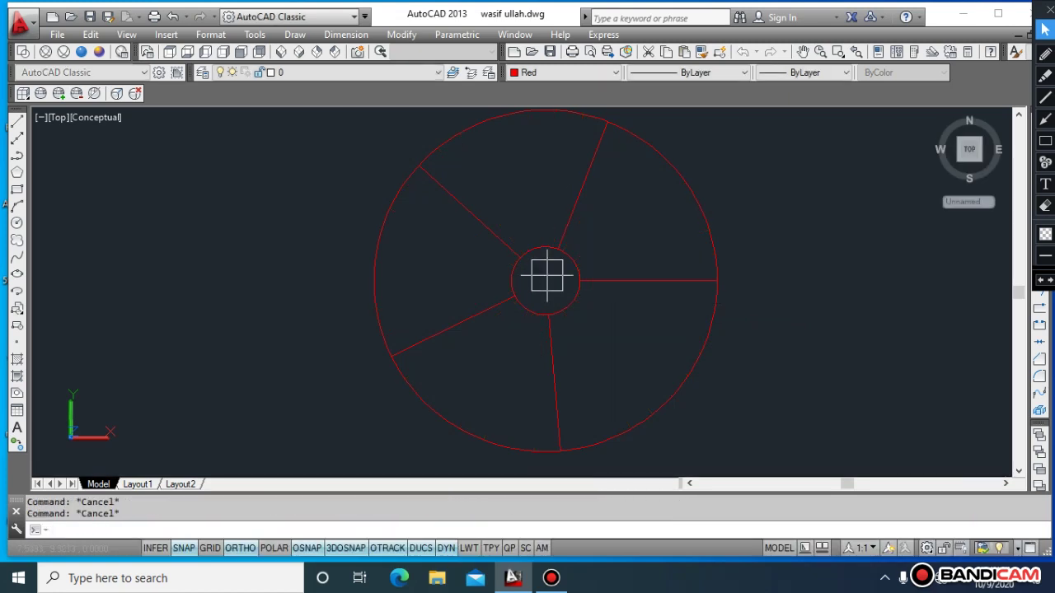
key(Escape)
key(Escape)
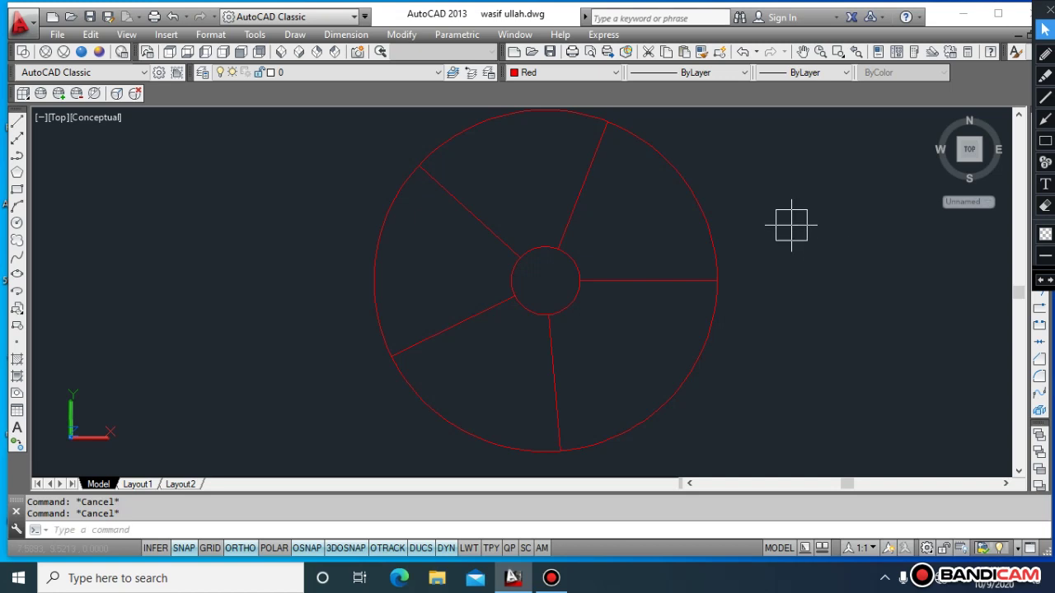
Undo the path-array spokes, leaving the single radius line, and start a new array.
key(ctrl+z)
text(ar)
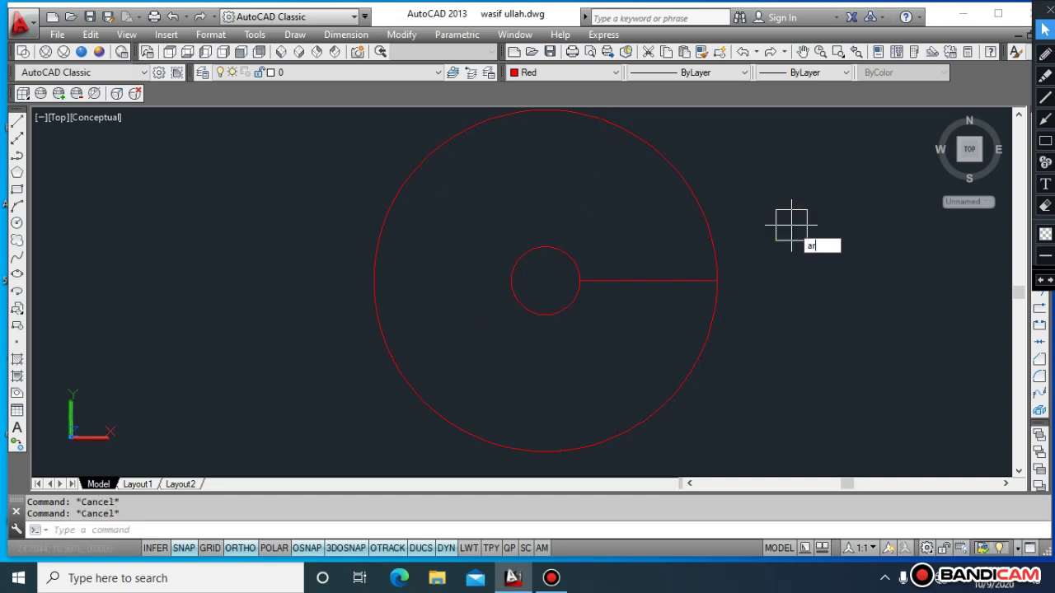
key(Return)
click(669, 281)
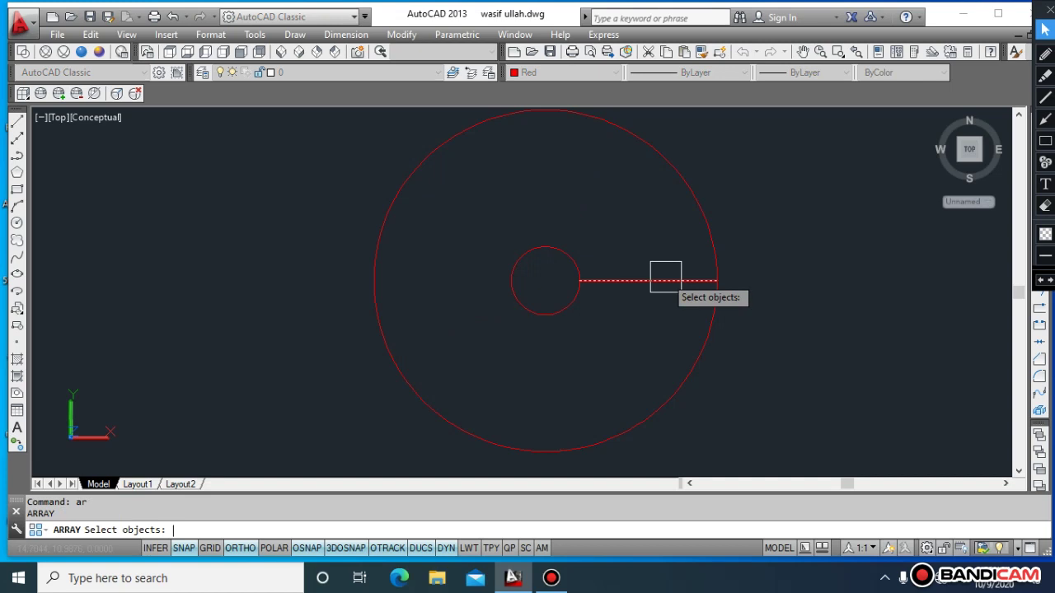
key(Return)
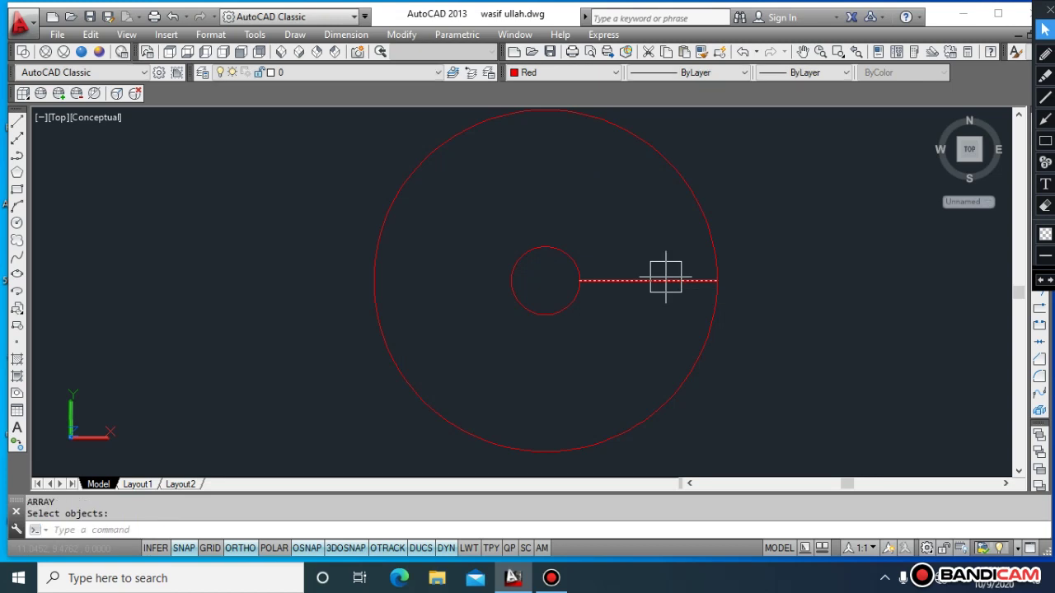
Polar-array the horizontal line about the hub centre into six spokes.
key(Return)
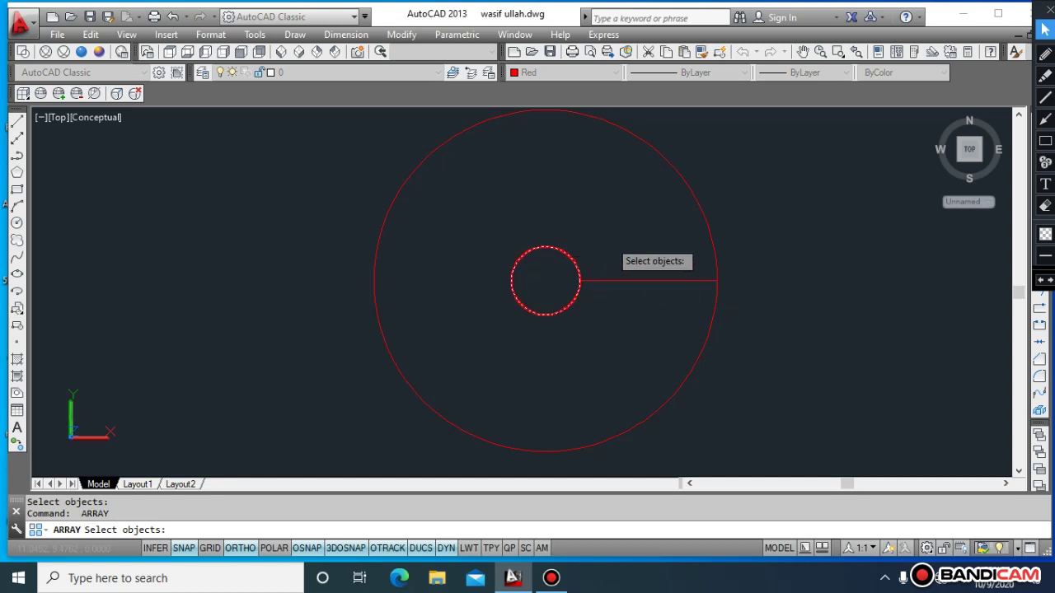
click(630, 274)
right_click(629, 276)
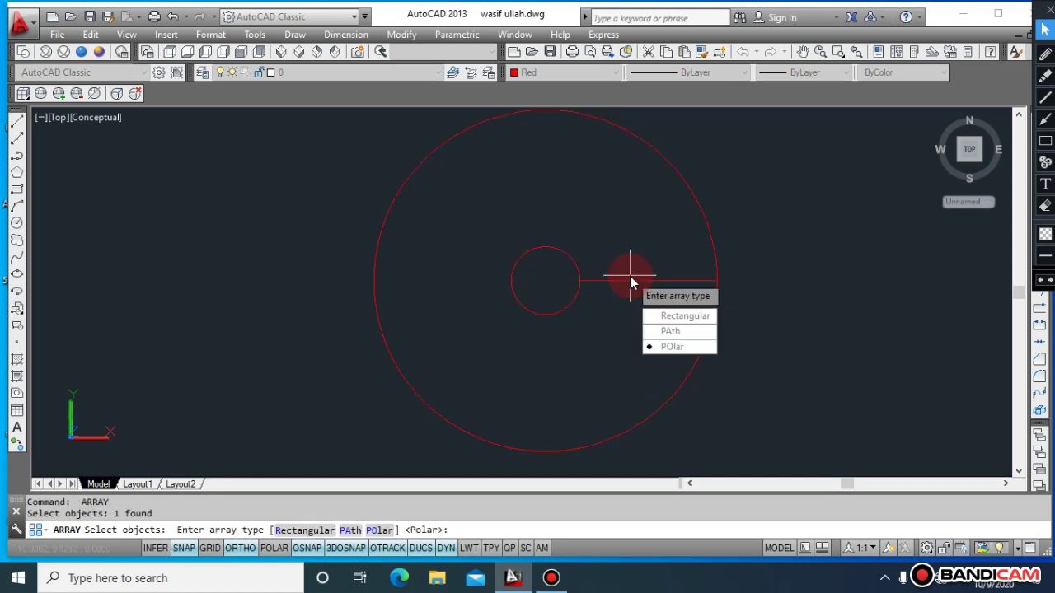
text(po)
key(Return)
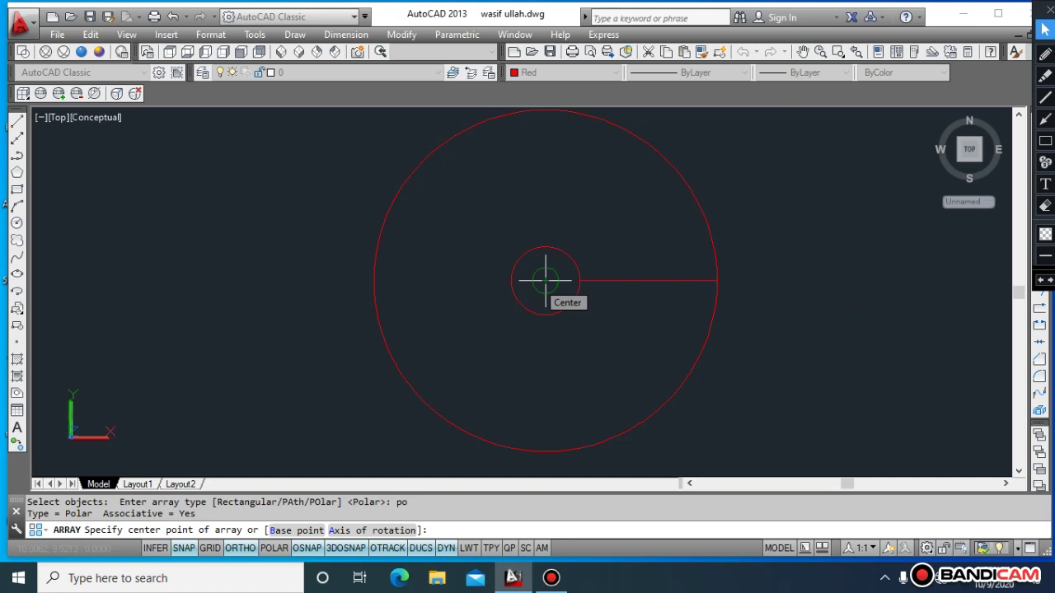
click(544, 281)
key(Return)
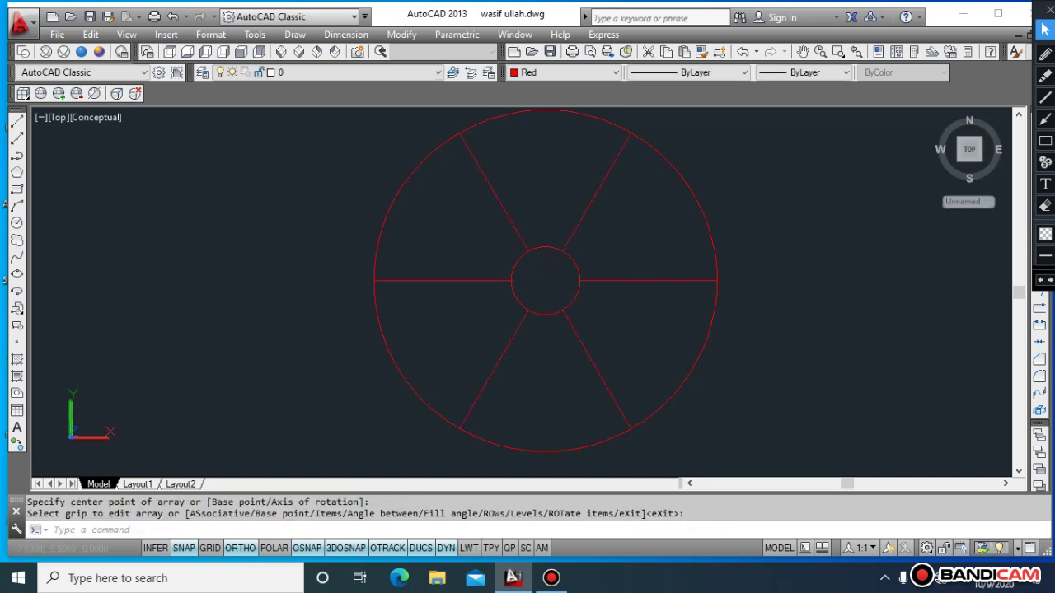
key(Escape)
key(Escape)
Create boundary polylines with BO by picking points inside the wedges.
click(804, 272)
text(bo)
key(Return)
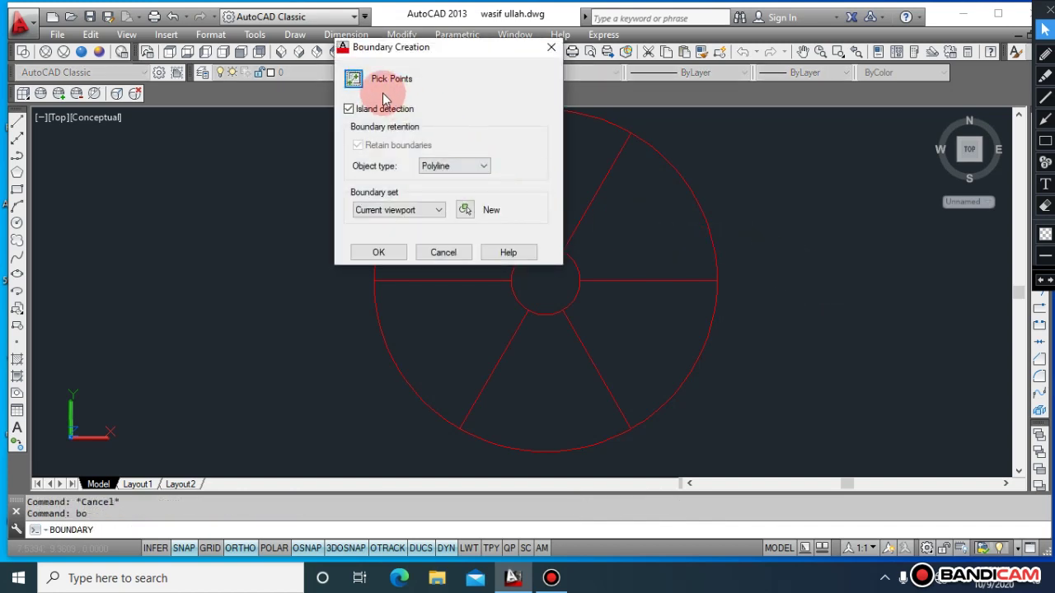
click(354, 146)
click(491, 157)
click(454, 313)
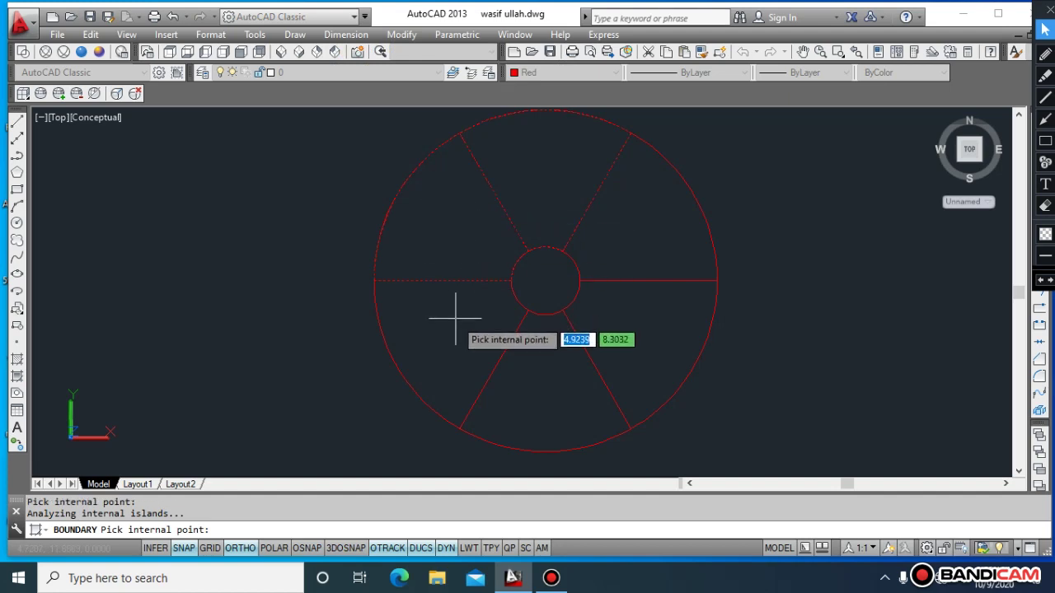
key(Return)
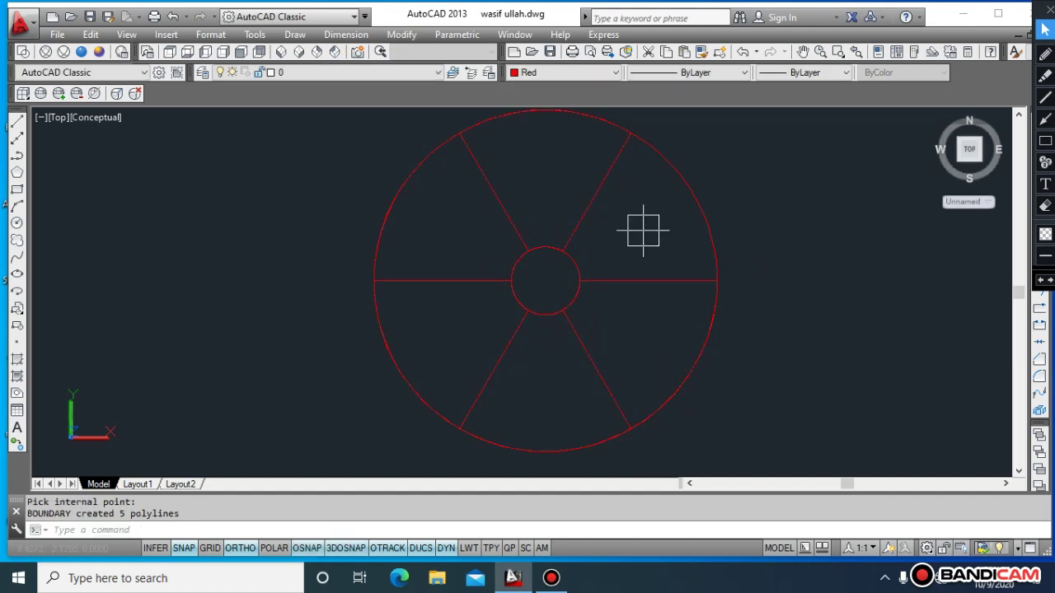
key(Escape)
key(Escape)
text(ext)
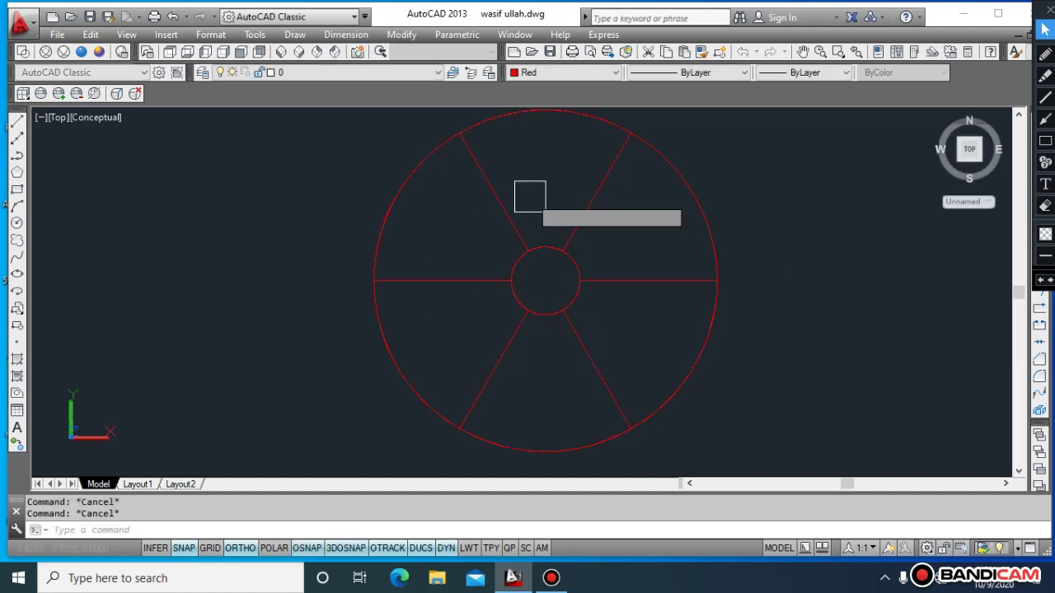
key(Return)
click(600, 202)
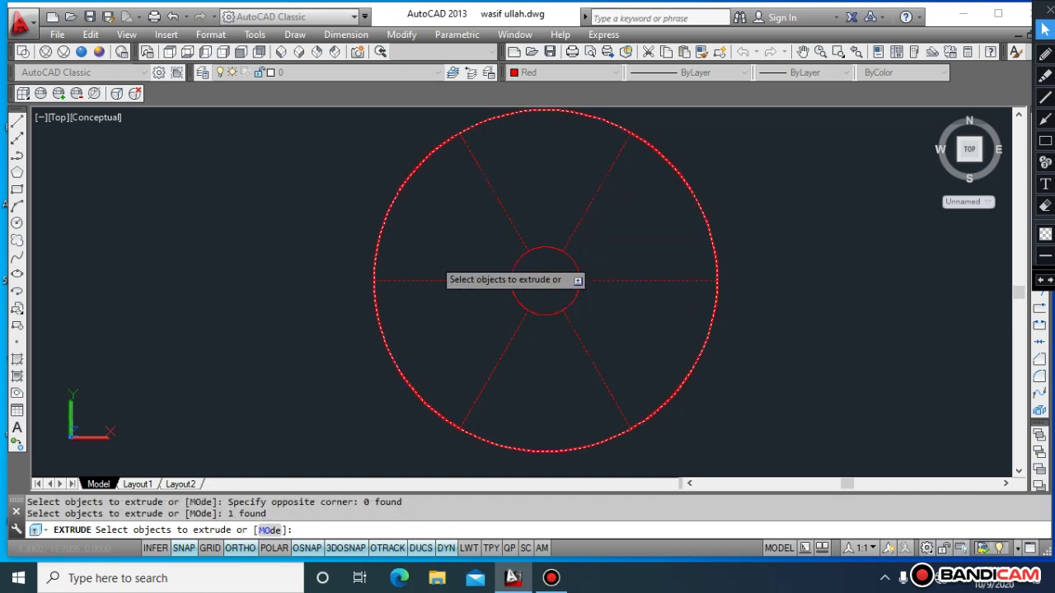
click(389, 212)
key(Return)
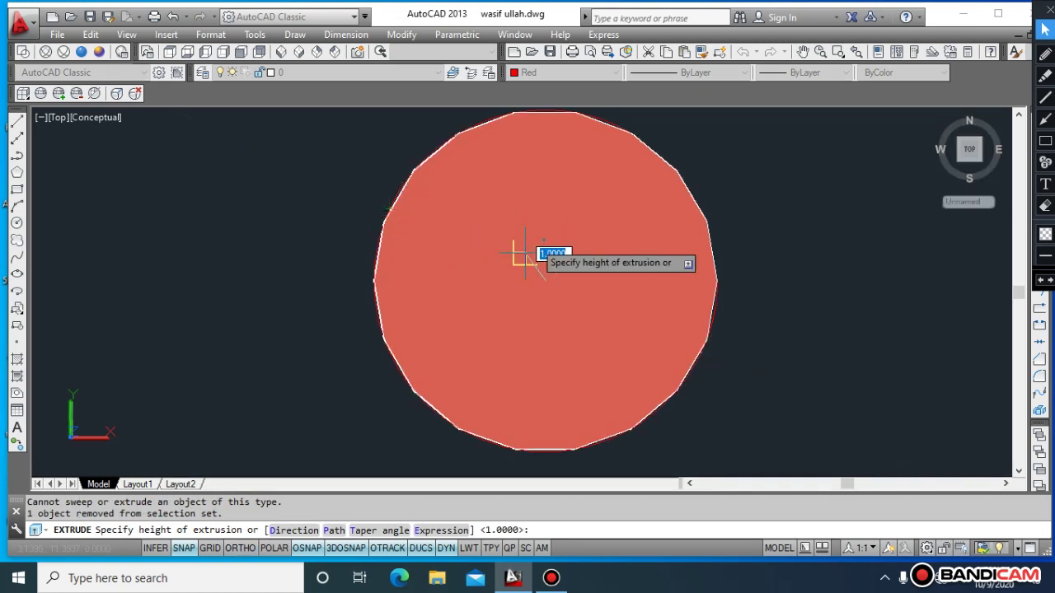
text(1)
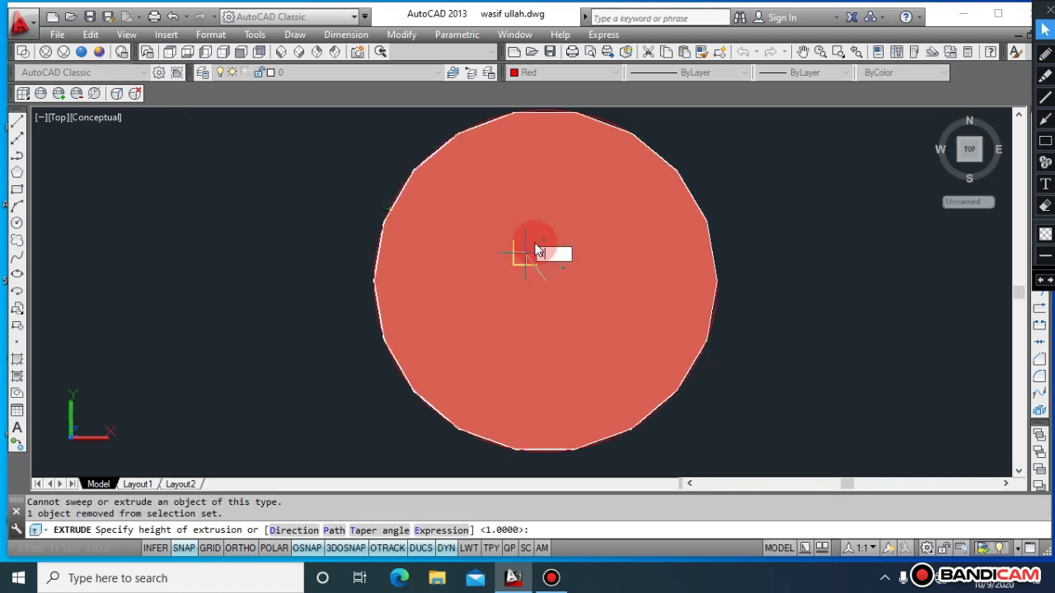
key(Return)
click(284, 53)
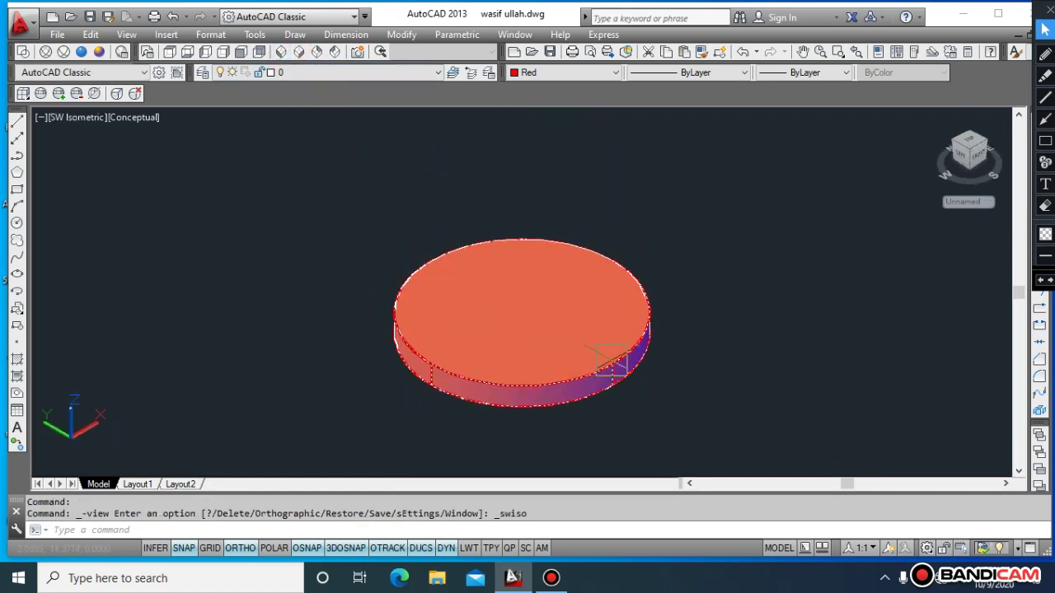
key(ctrl+z)
key(ctrl+z)
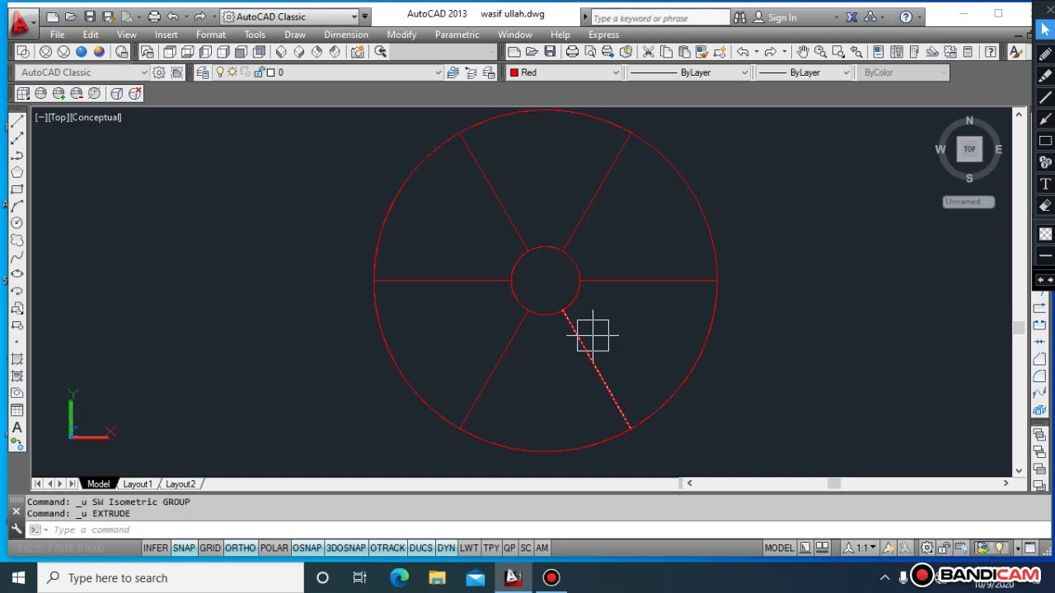
key(Escape)
Start extruding wedges, abandoning two attempts with wrong selections.
text(ext)
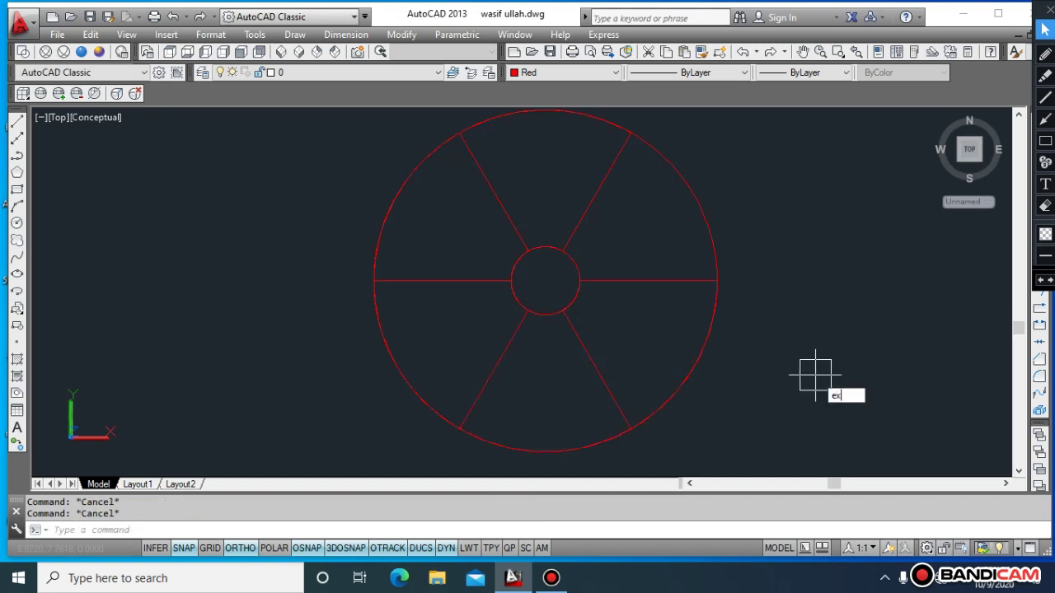
key(Return)
click(695, 363)
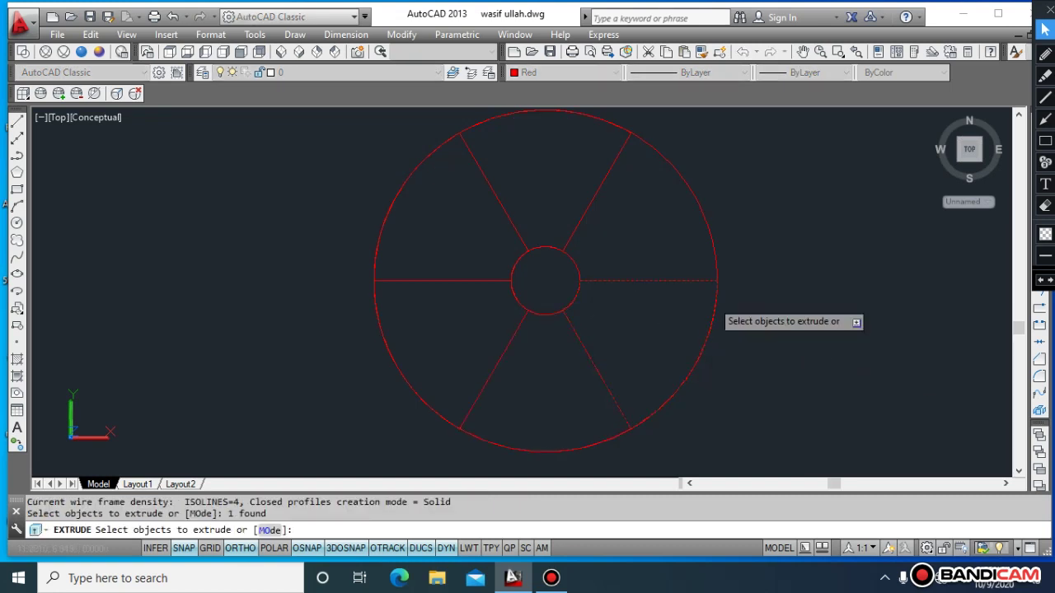
click(695, 206)
key(Escape)
key(Escape)
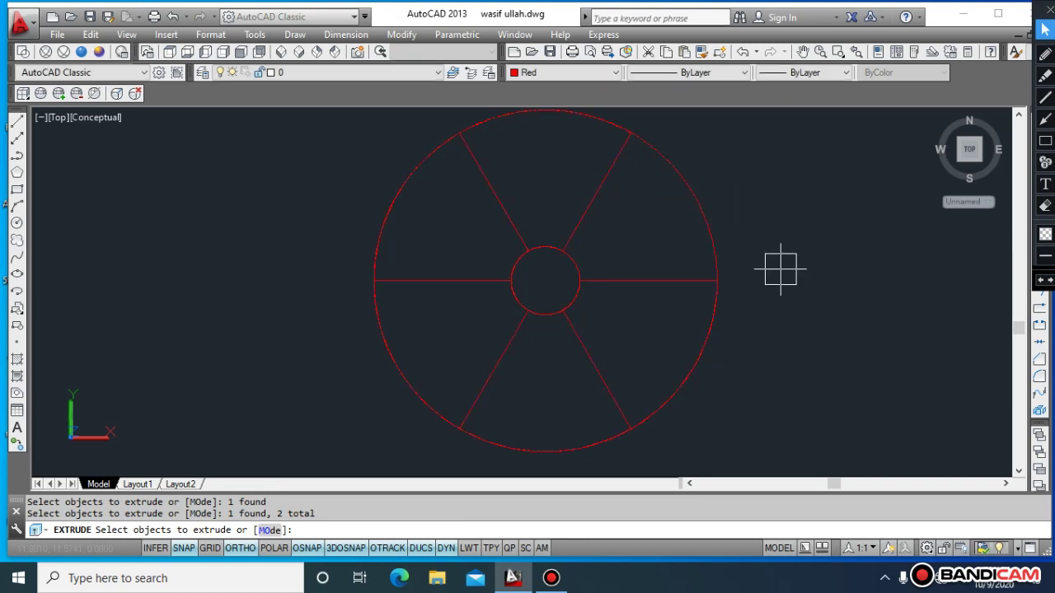
text(ext)
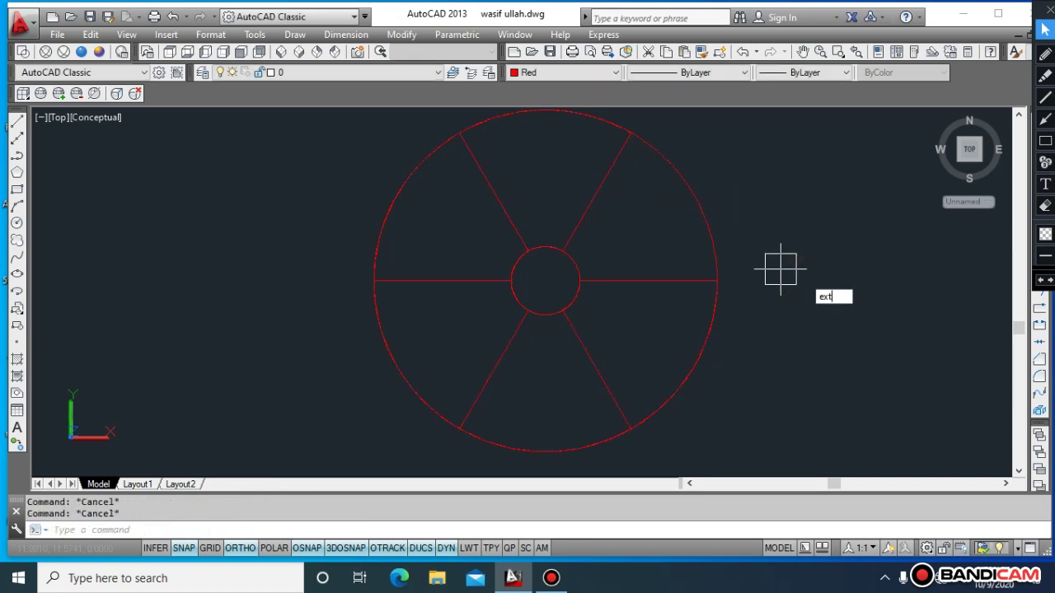
key(Return)
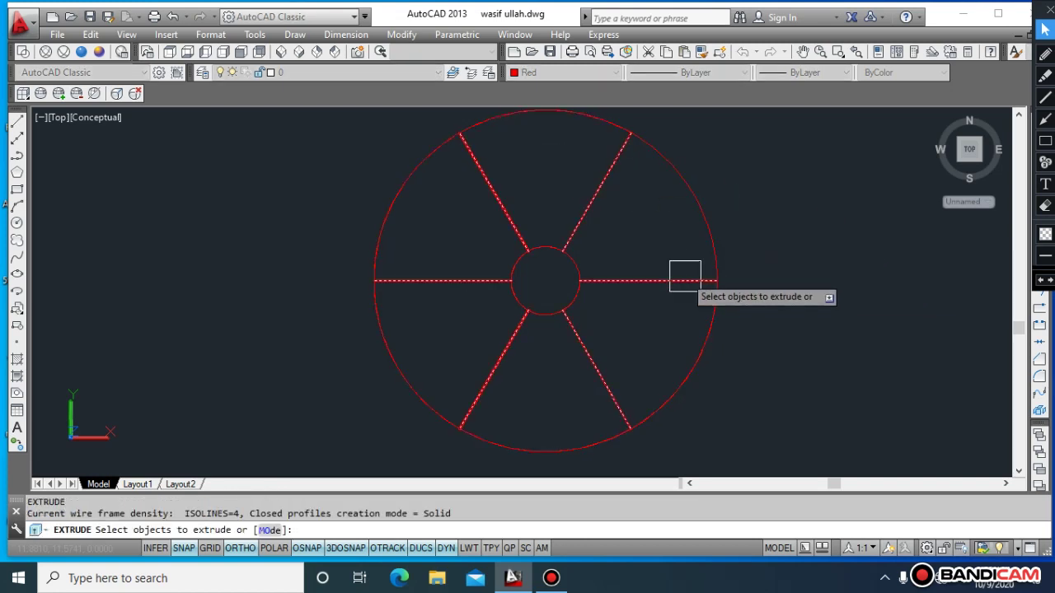
click(669, 388)
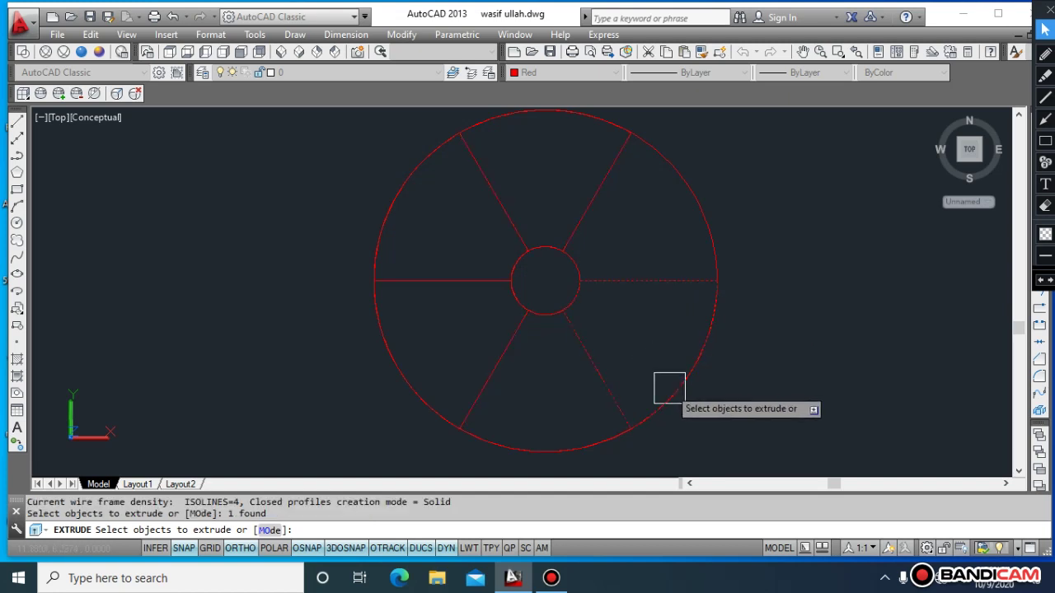
click(556, 443)
click(439, 399)
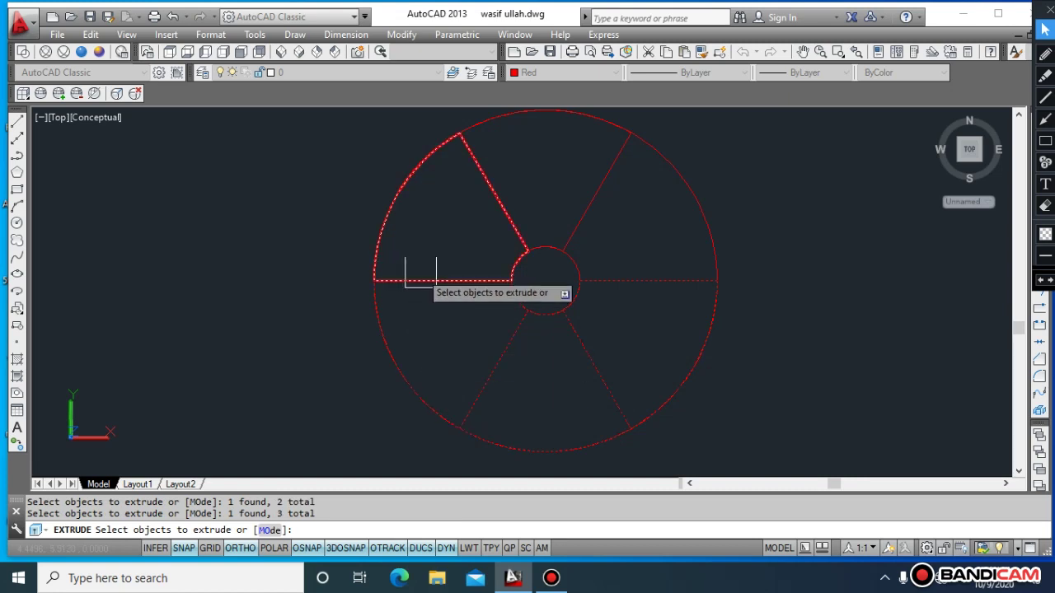
click(373, 202)
click(512, 113)
click(667, 163)
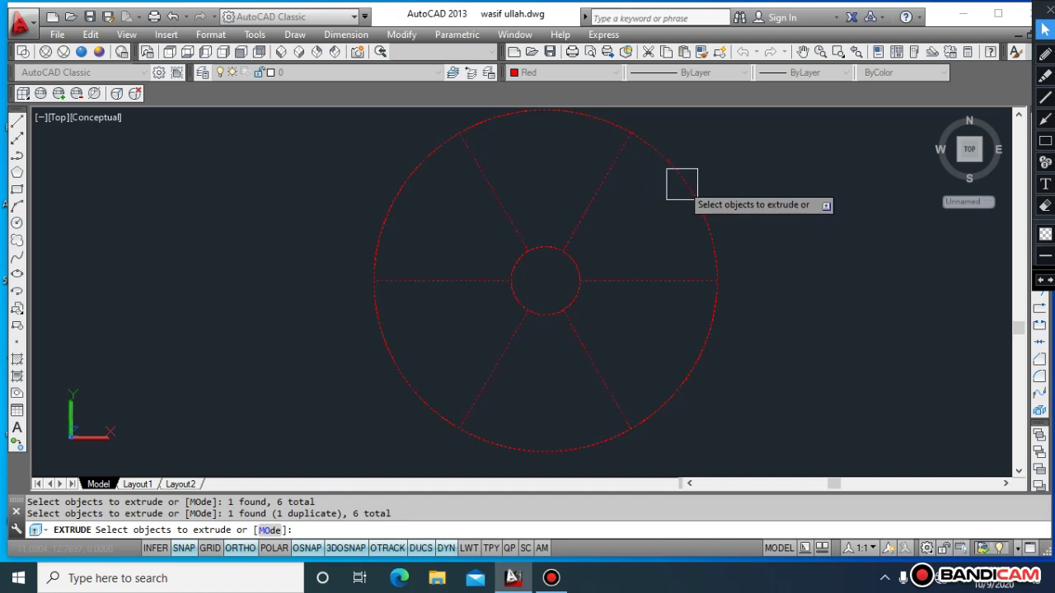
key(ctrl+z)
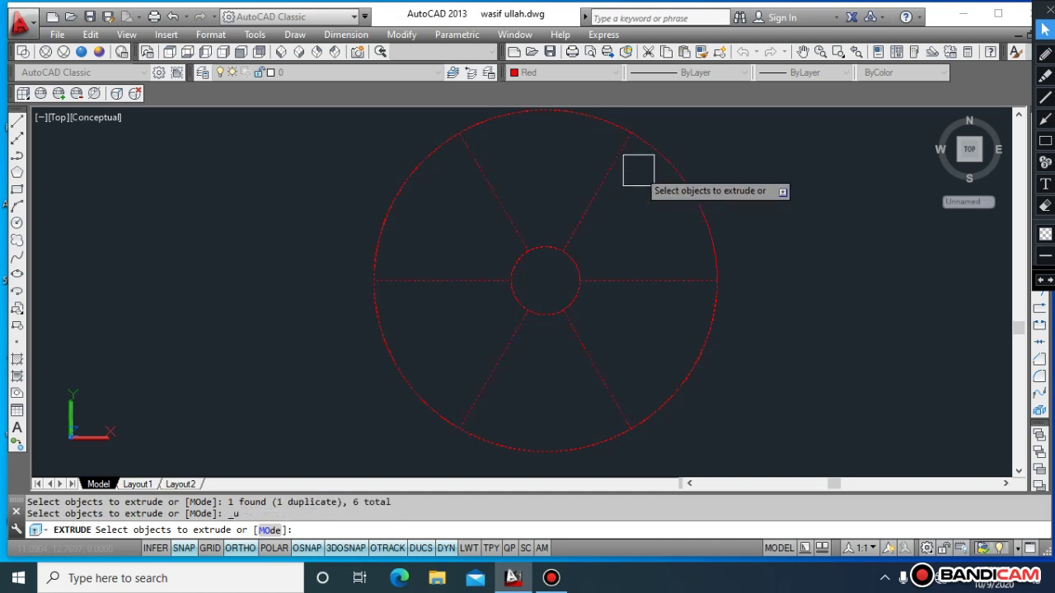
key(Escape)
key(Escape)
key(Escape)
Extrude the lower-right, bottom, lower-left, upper-left and top wedges, reaching the height prompt.
text(ext)
key(Return)
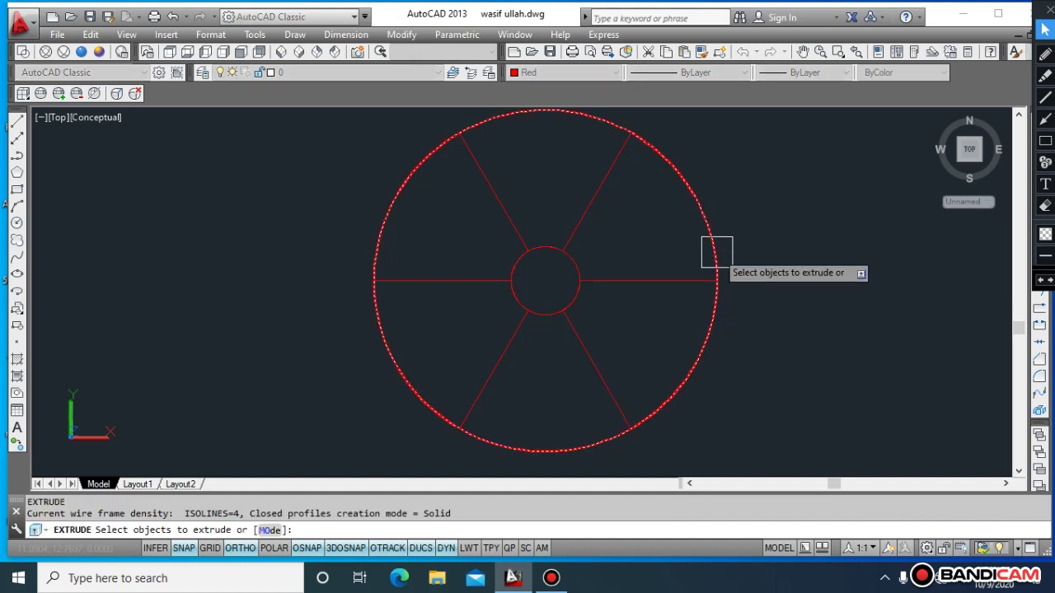
click(669, 401)
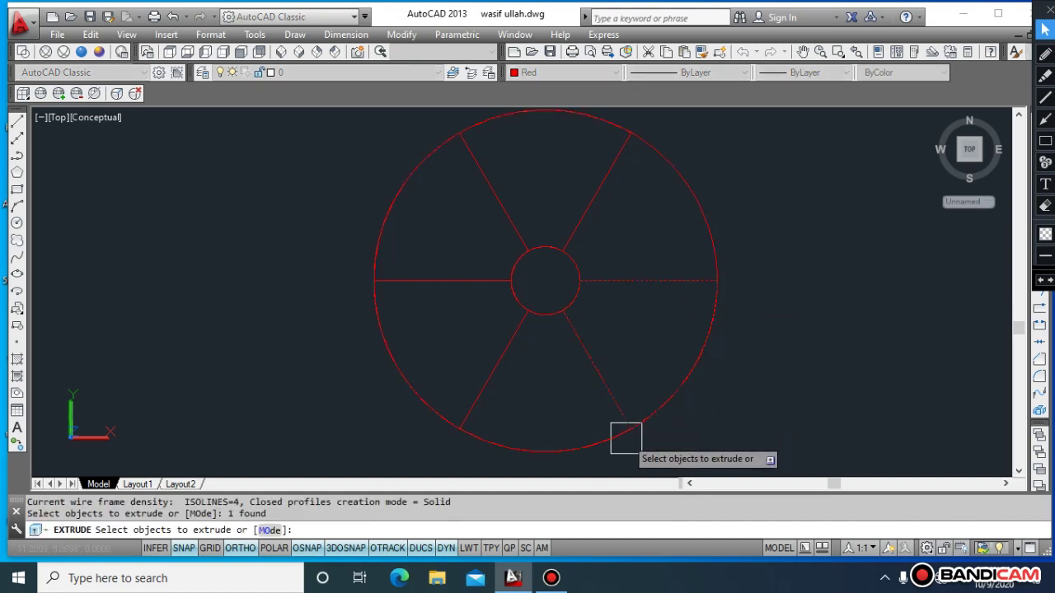
click(576, 445)
click(394, 398)
click(384, 226)
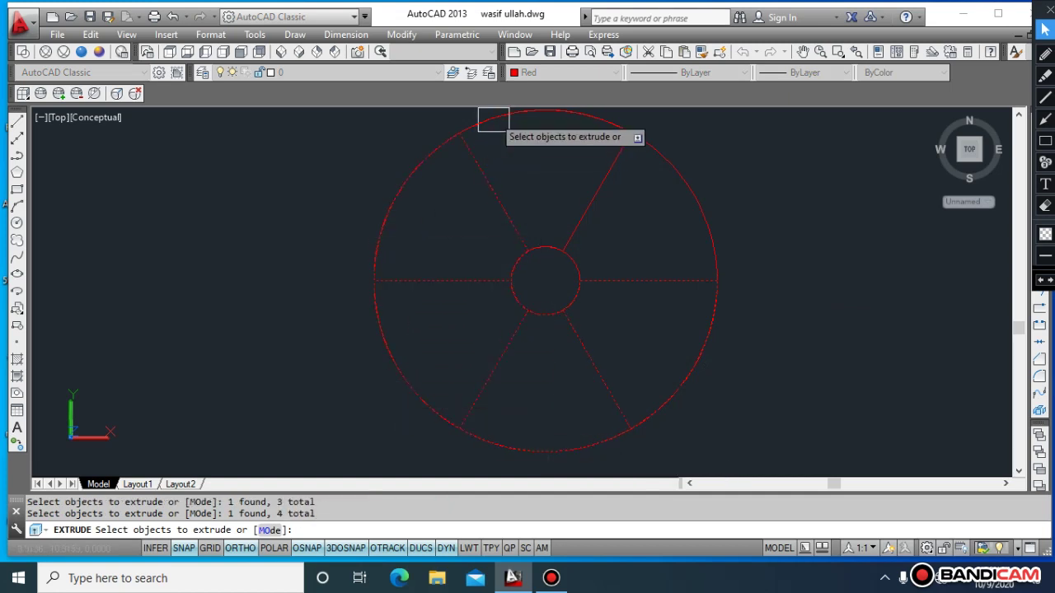
click(619, 149)
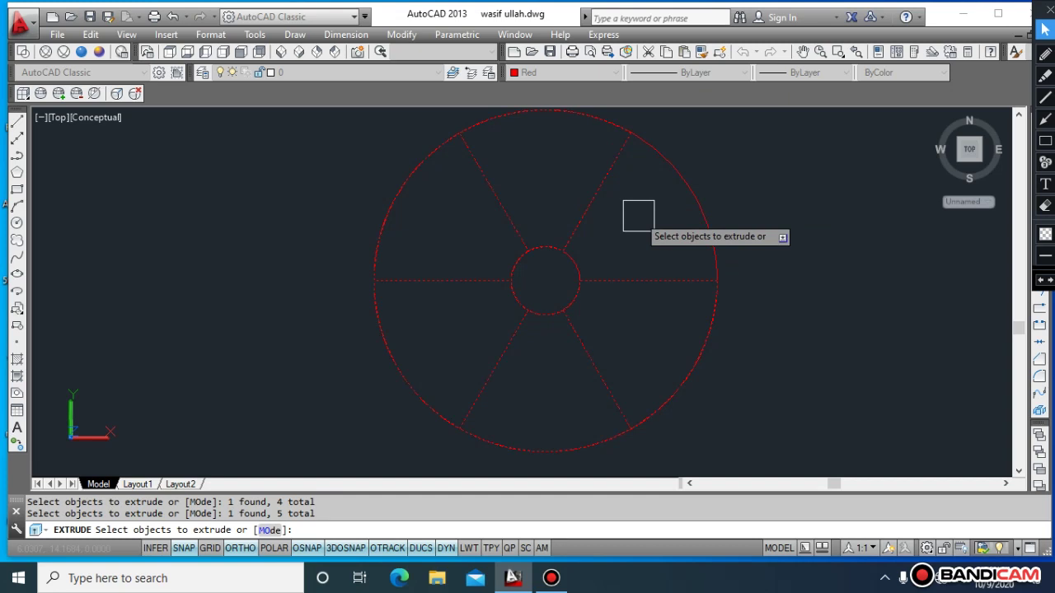
key(Return)
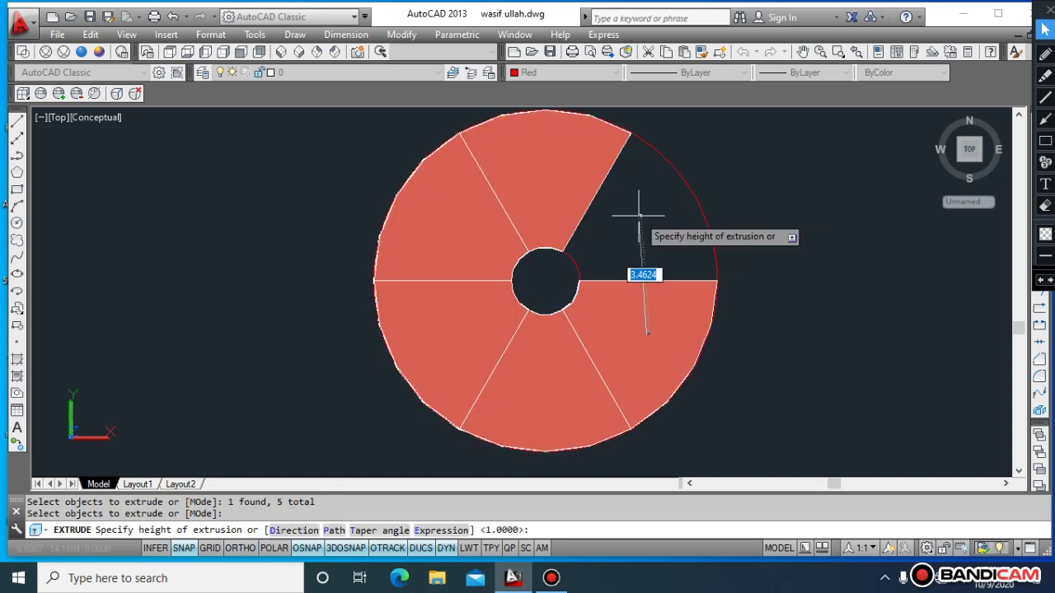
text(1)
key(Return)
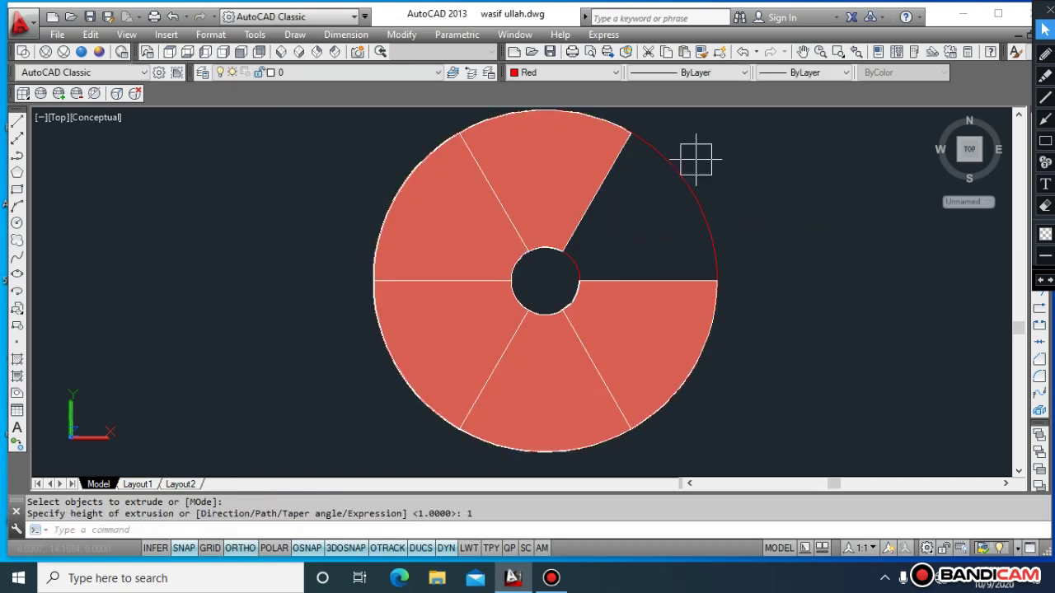
key(Escape)
text(e)
key(Return)
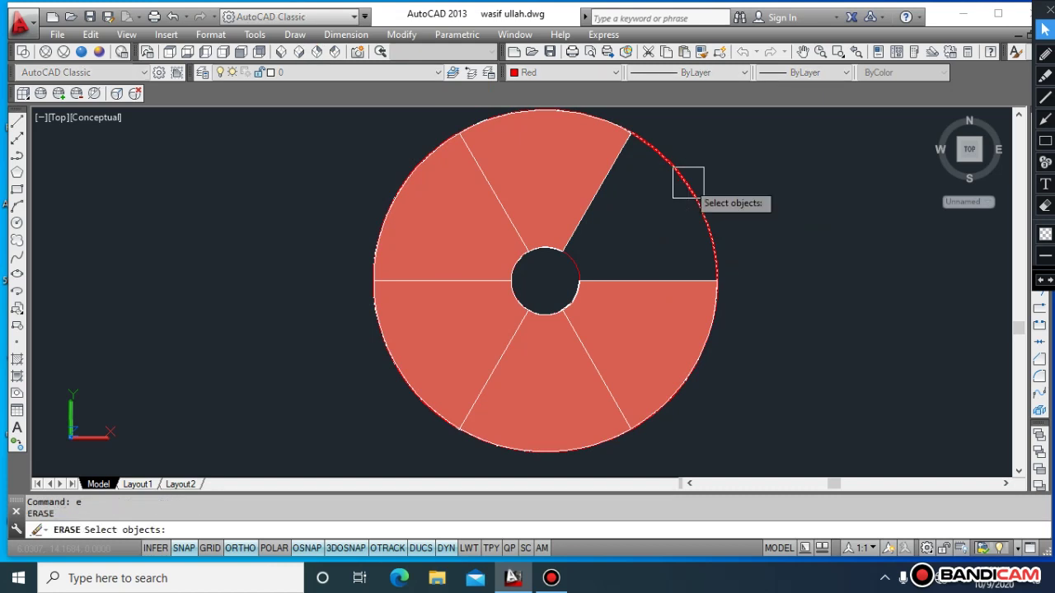
key(Escape)
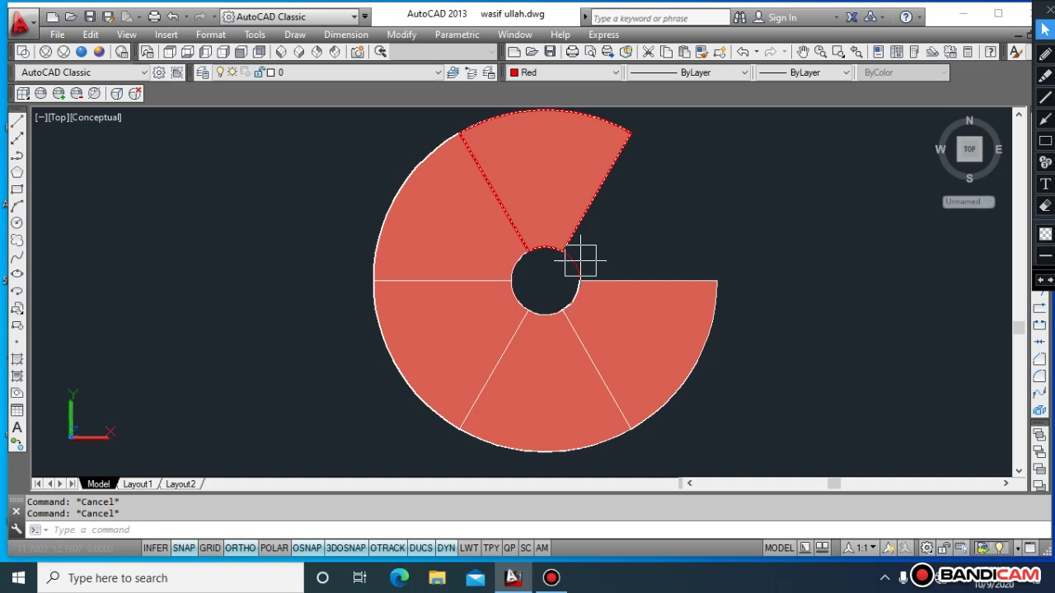
text(e)
key(Return)
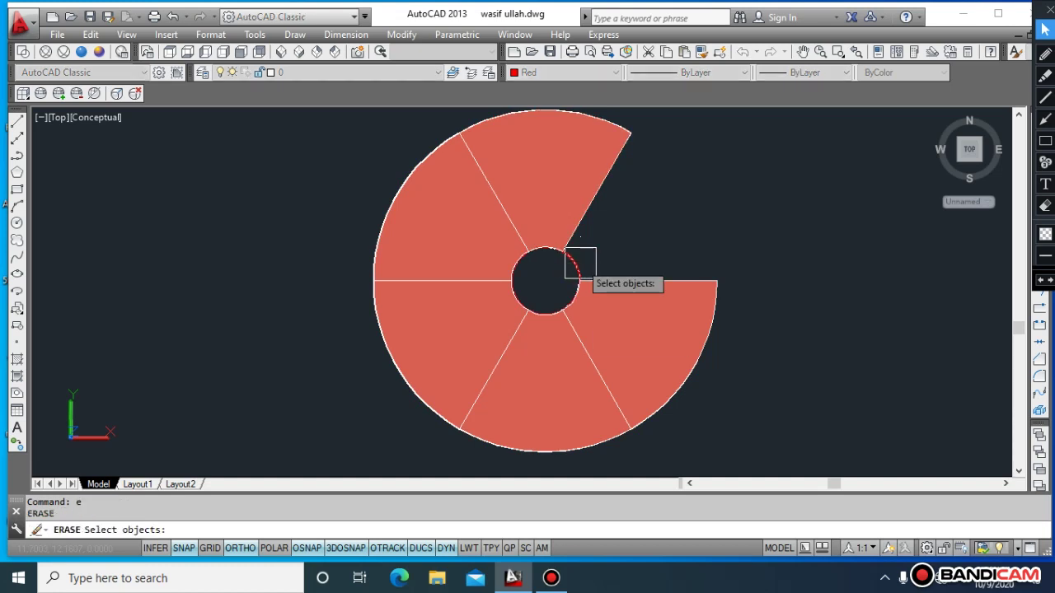
scroll(580, 264, down, 4)
scroll(577, 276, up, 4)
scroll(577, 276, up, 3)
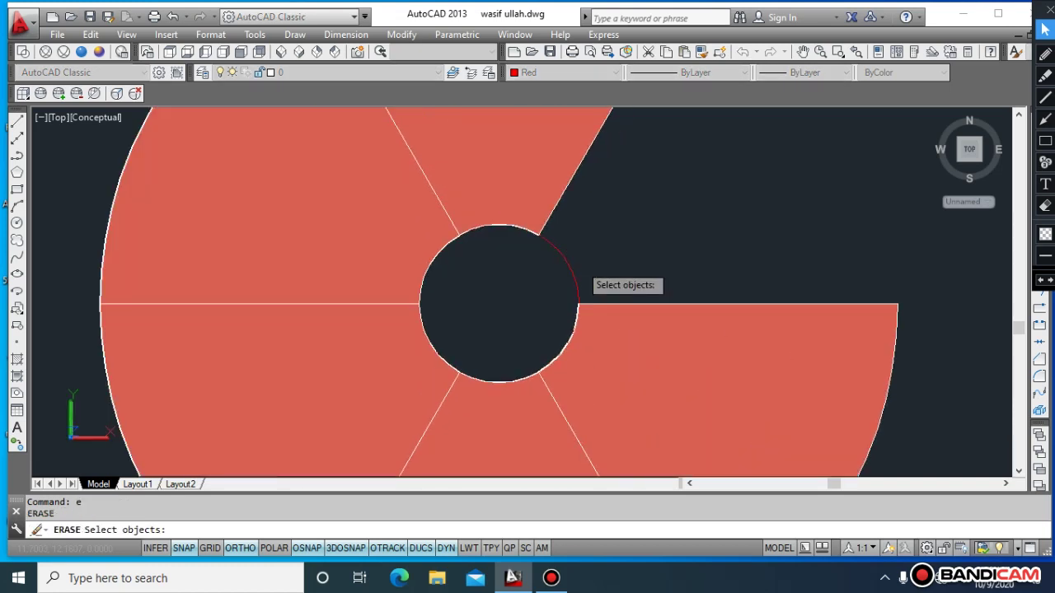
scroll(574, 269, up, 2)
key(Escape)
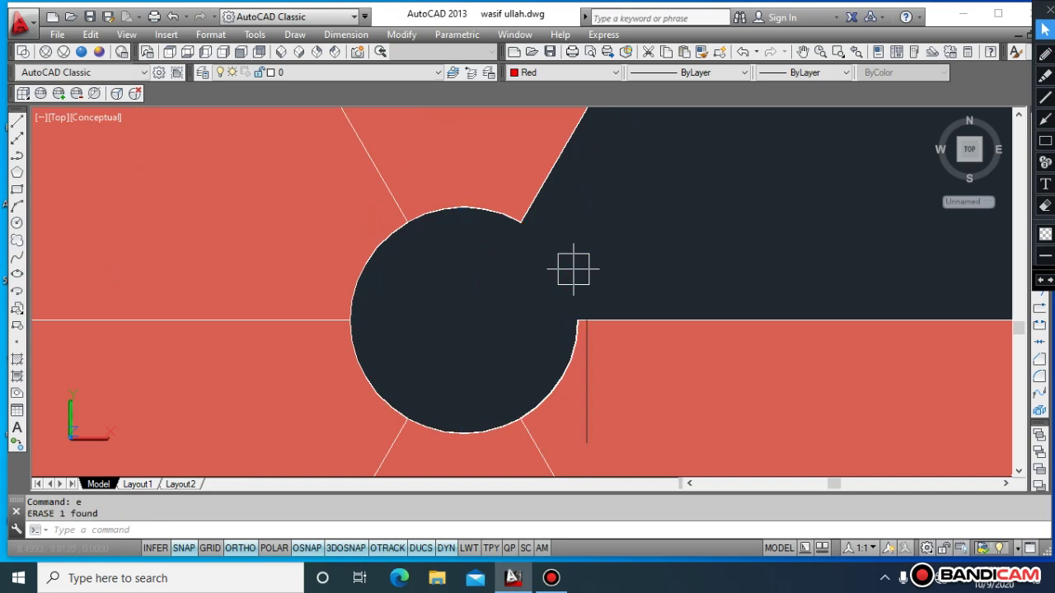
key(Escape)
scroll(574, 269, down, 5)
scroll(574, 267, down, 5)
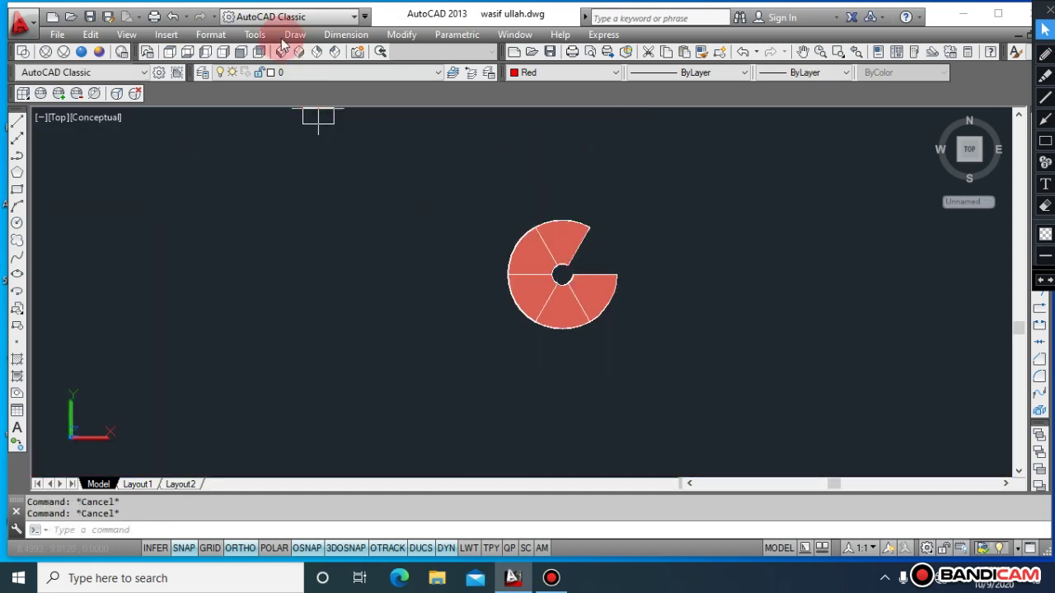
Switch to SW Isometric and orbit slightly to view the wedge ring in 3D.
click(281, 52)
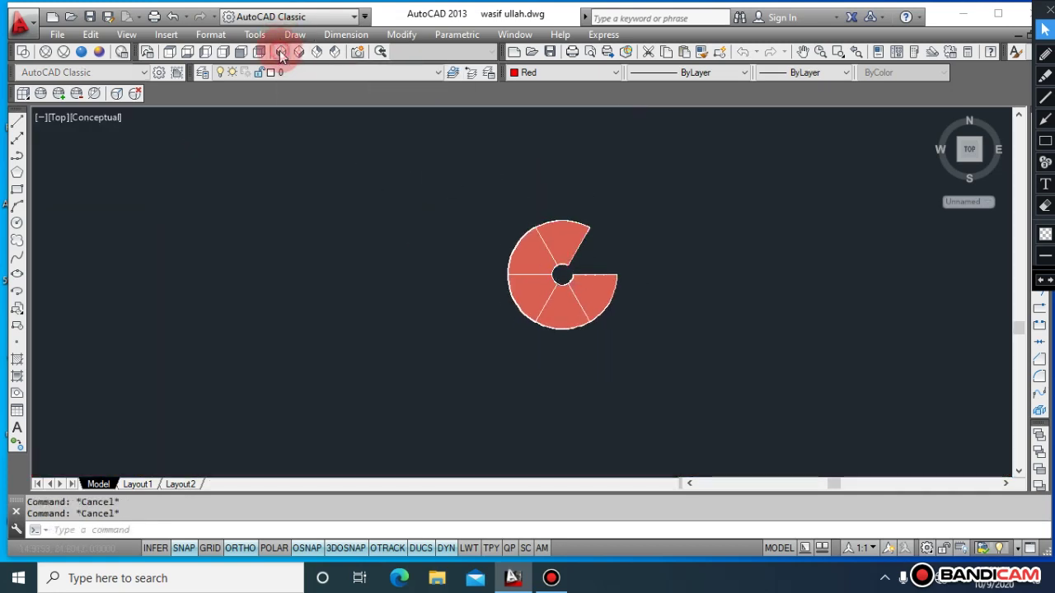
key(Escape)
key(Escape)
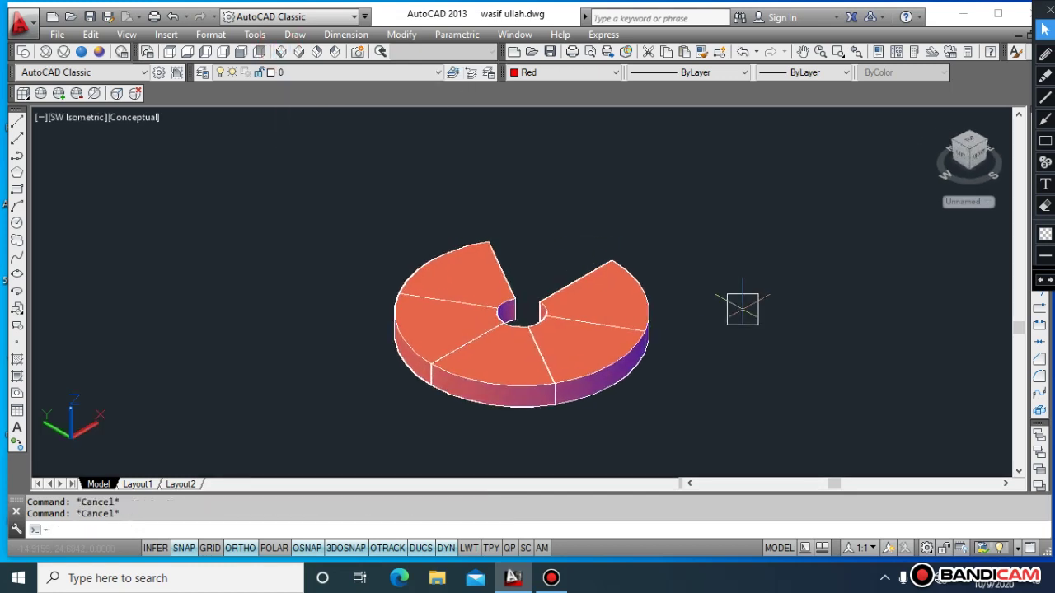
text(3do)
key(Return)
mouse_move(647, 348)
mouse_down()
mouse_move(794, 314)
mouse_move(804, 332)
mouse_up()
key(Escape)
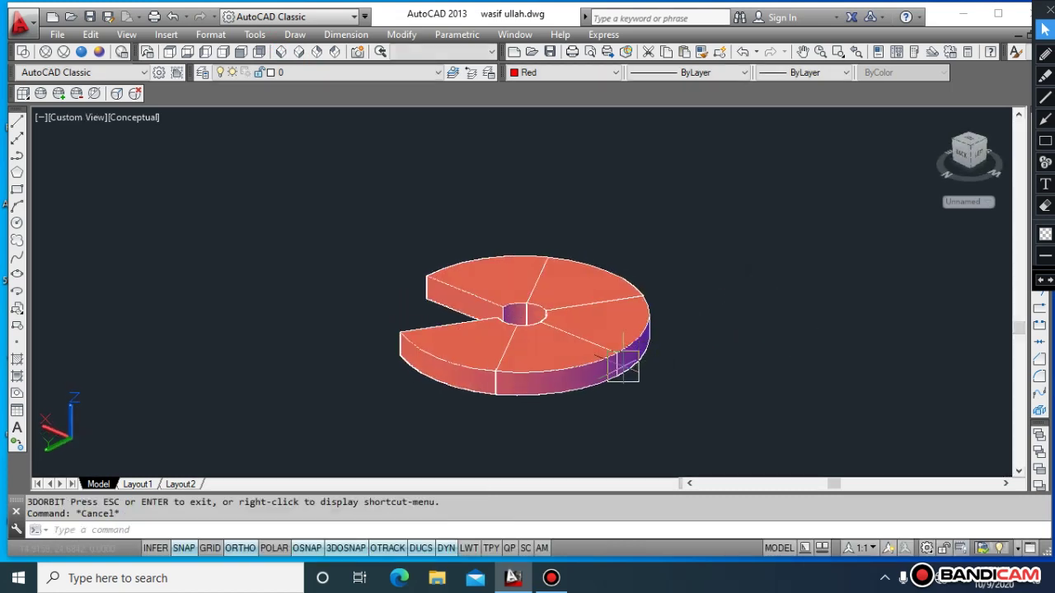
key(Escape)
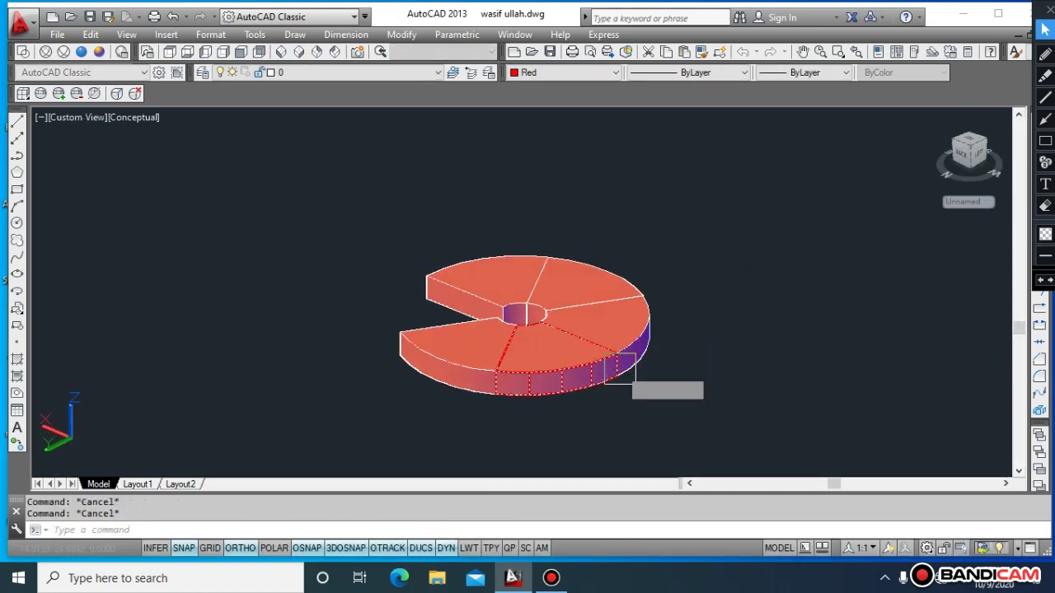
Move the front wedge straight up so it floats above the ring.
text(m)
key(Return)
click(620, 367)
key(Return)
click(718, 376)
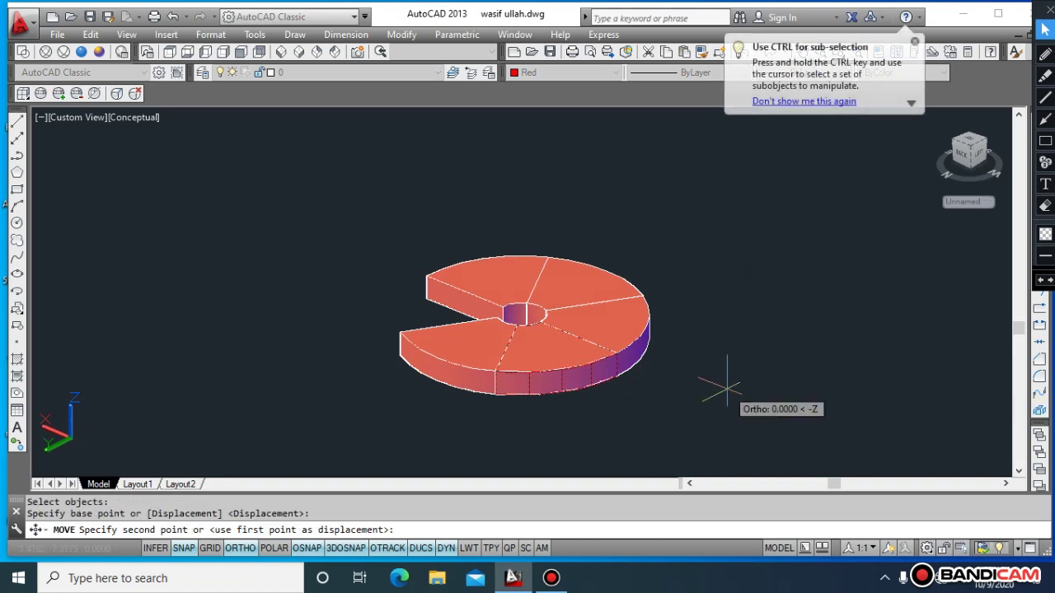
click(741, 328)
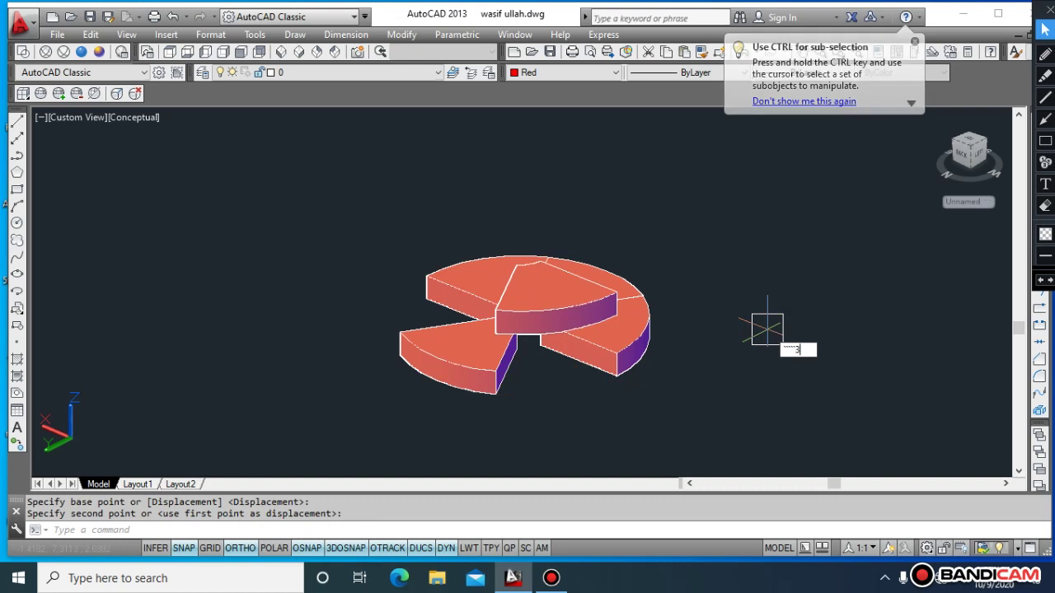
Attempt to start 3D Orbit and cancel a stray selection window.
text(3do)
key(Return)
click(730, 354)
key(Escape)
key(Escape)
key(Escape)
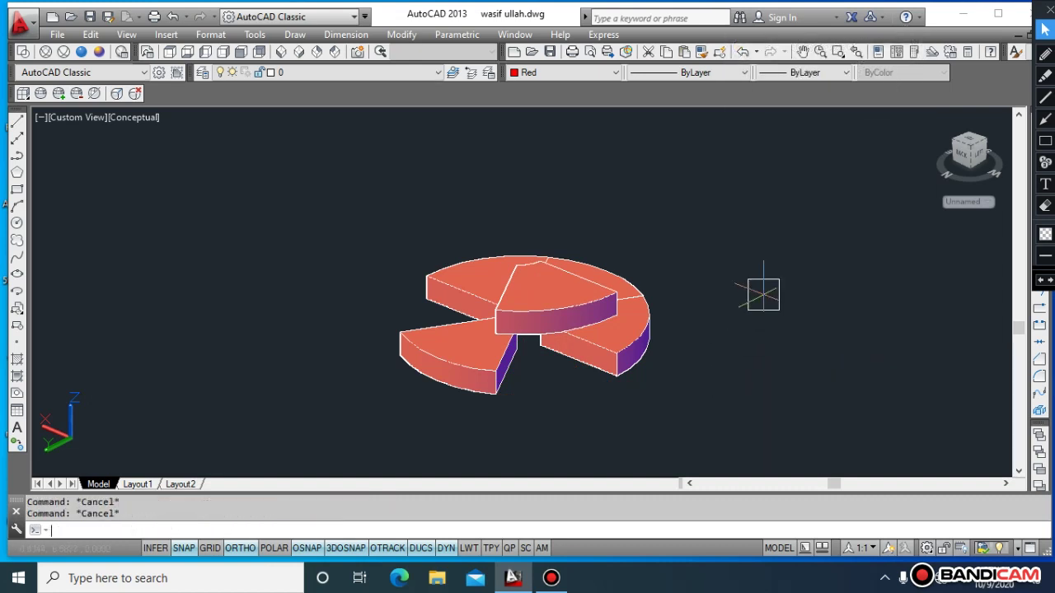
Orbit to a higher, more top-down view of the raised wedge and ring.
text(do)
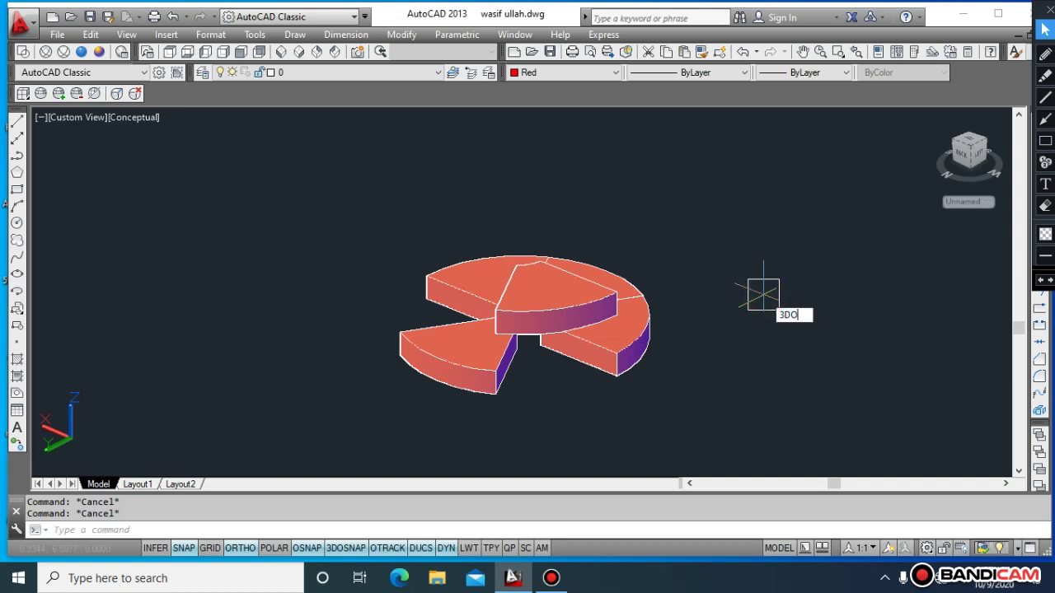
key(Return)
mouse_move(739, 337)
mouse_down()
mouse_move(773, 321)
mouse_move(840, 351)
mouse_move(904, 320)
mouse_move(906, 346)
mouse_move(918, 304)
mouse_up()
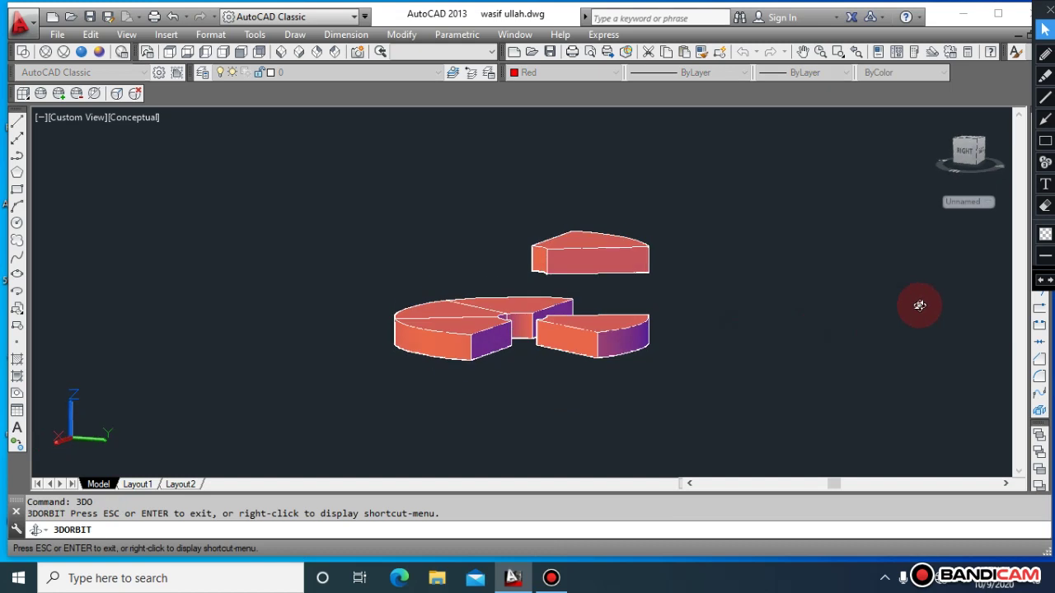
drag(512, 230, 614, 245)
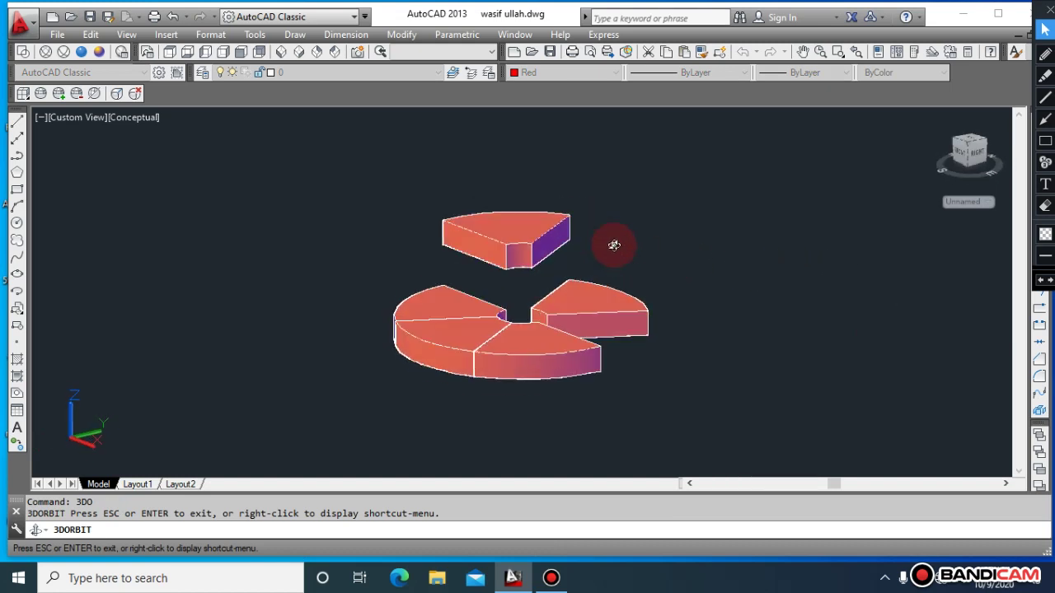
key(Escape)
key(Escape)
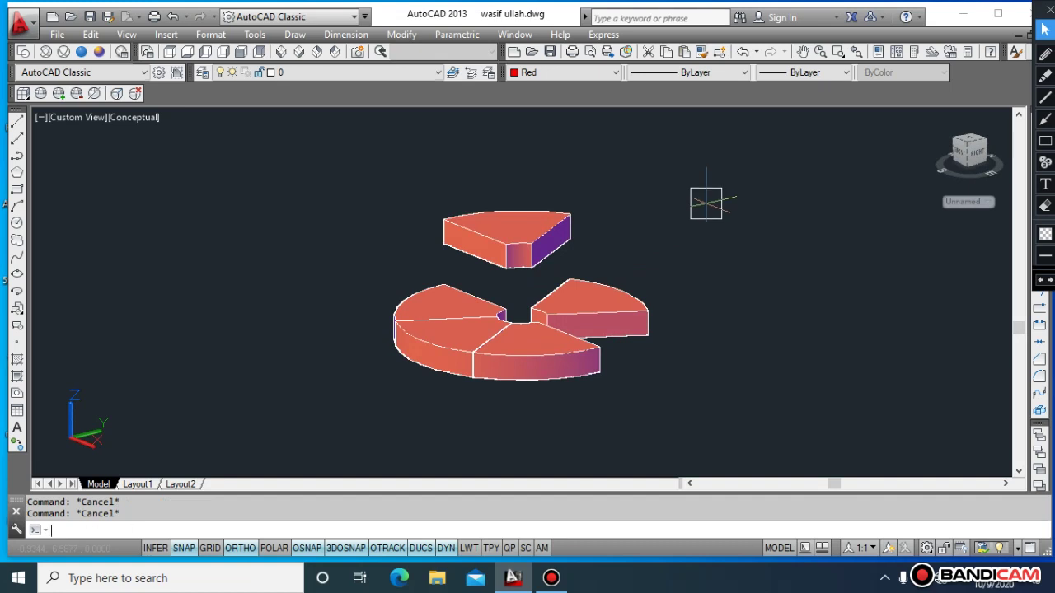
Move the raised wedge by its corner down onto the matching ring corner beside the hub hole.
text(m)
key(Return)
scroll(635, 256, down, 4)
scroll(614, 256, up, 8)
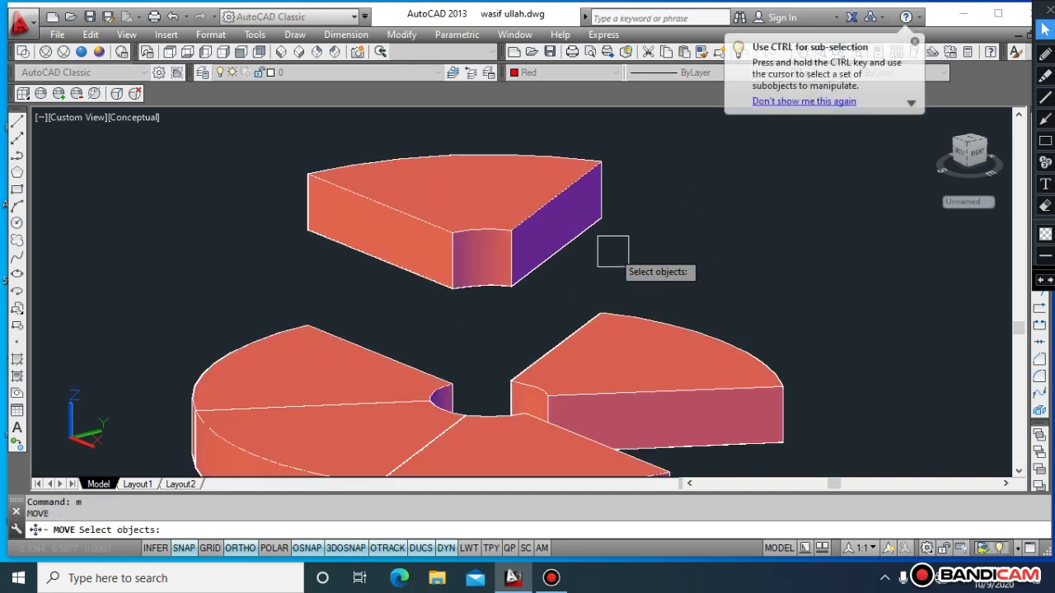
click(598, 216)
key(Return)
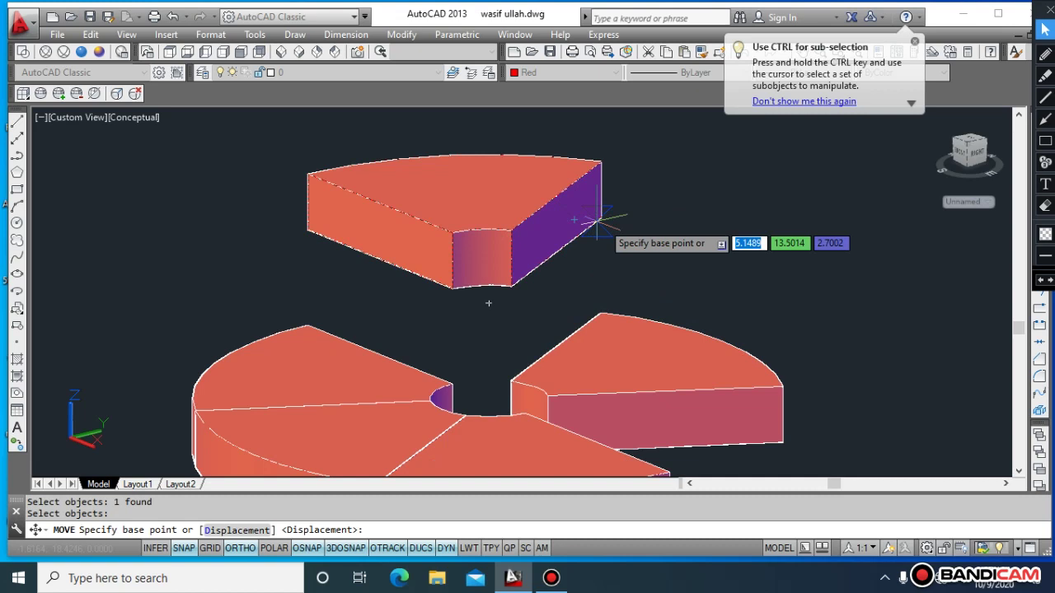
click(601, 217)
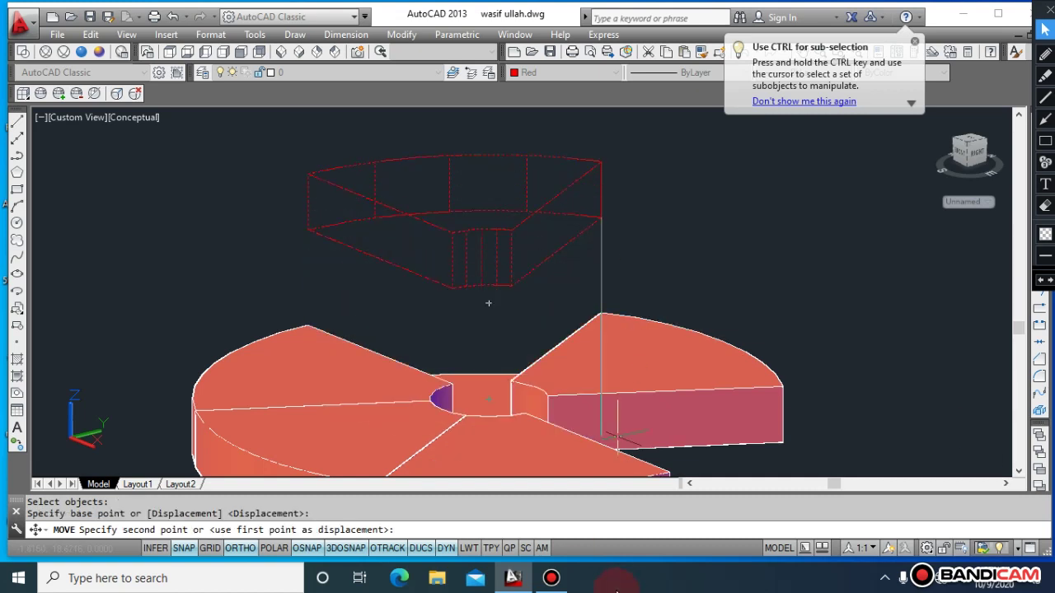
scroll(544, 251, down, 3)
scroll(544, 251, up, 2)
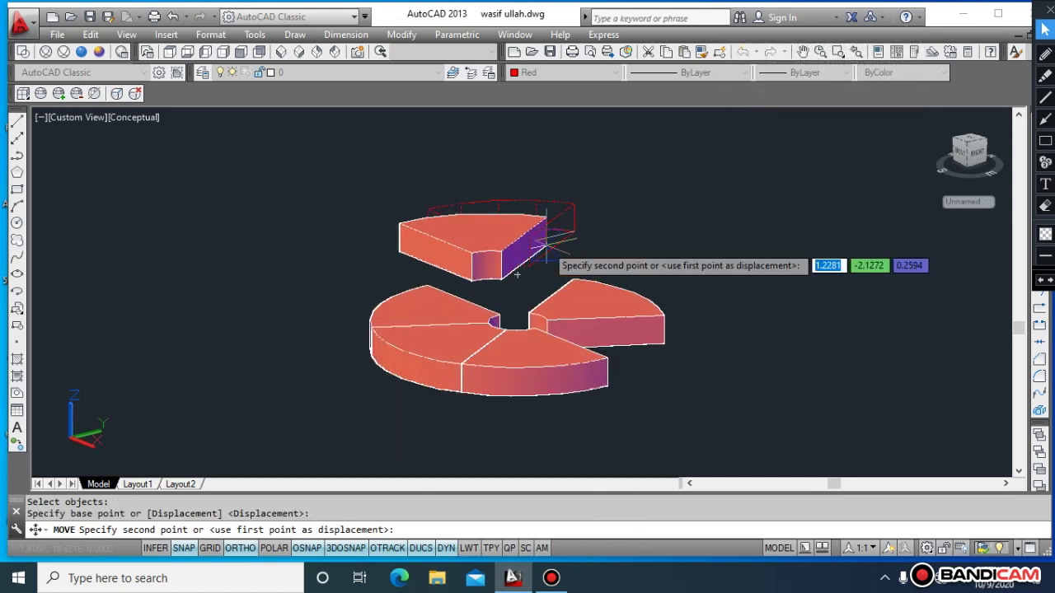
scroll(544, 252, up, 3)
scroll(706, 423, up, 3)
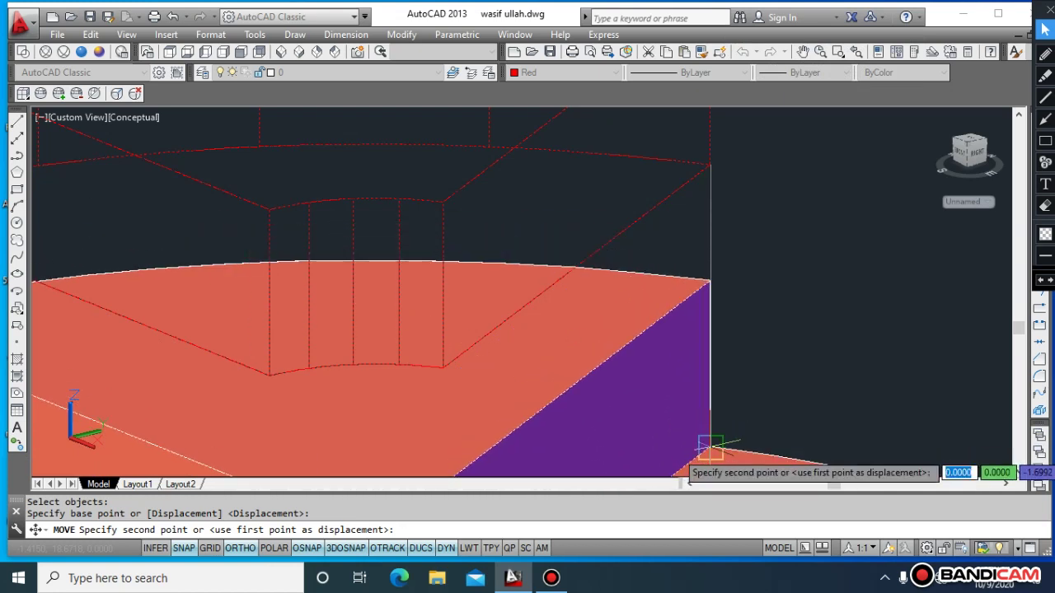
click(714, 450)
scroll(713, 451, down, 3)
scroll(714, 450, down, 2)
scroll(713, 451, down, 1)
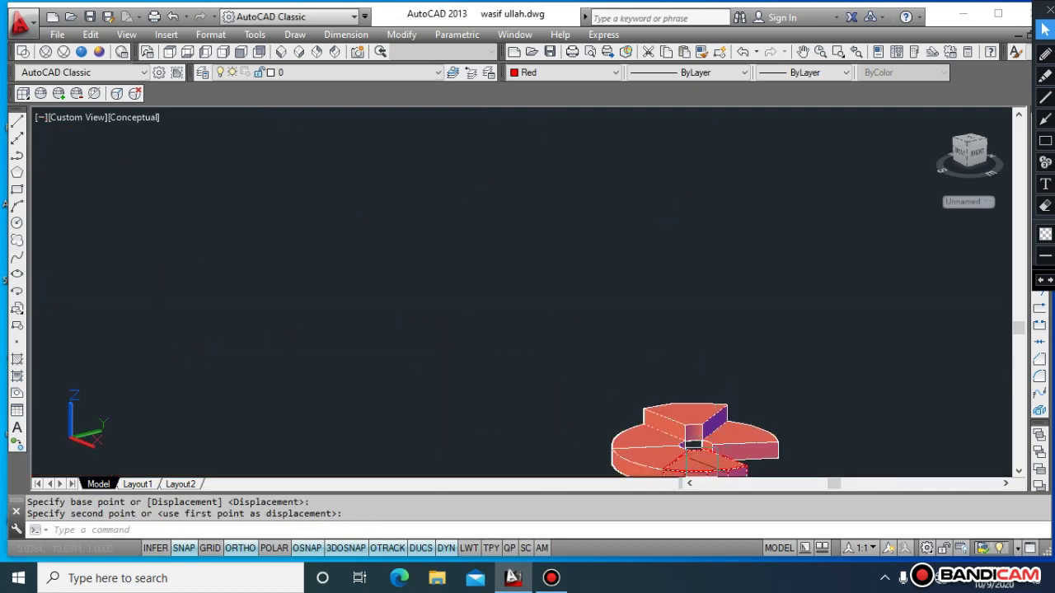
scroll(726, 478, up, 2)
scroll(724, 466, up, 2)
scroll(708, 446, up, 3)
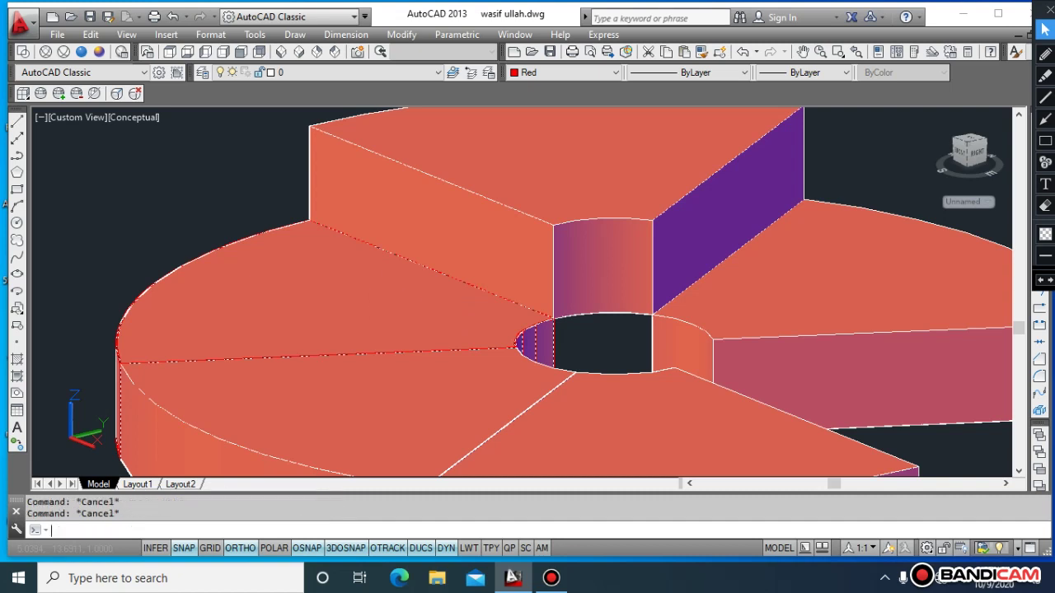
text(m)
Lift the left wedge straight up to a higher level.
key(Return)
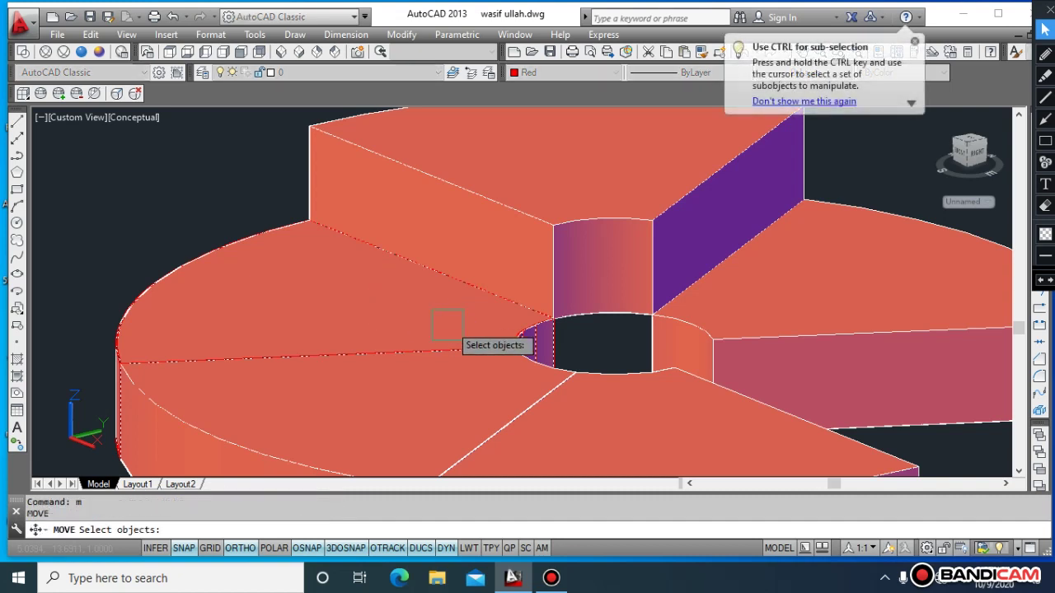
key(Escape)
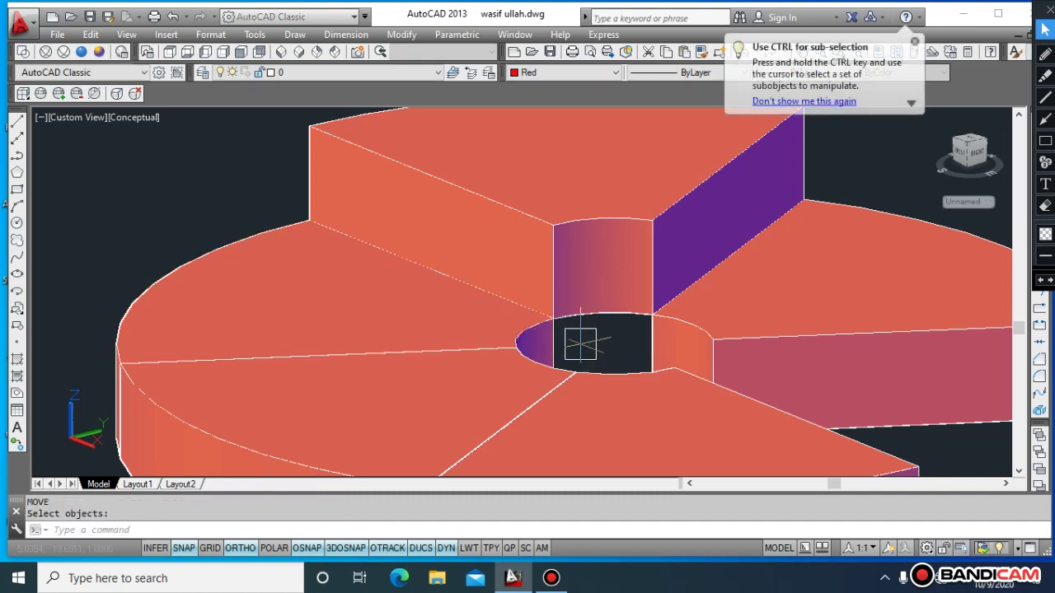
scroll(598, 342, down, 2)
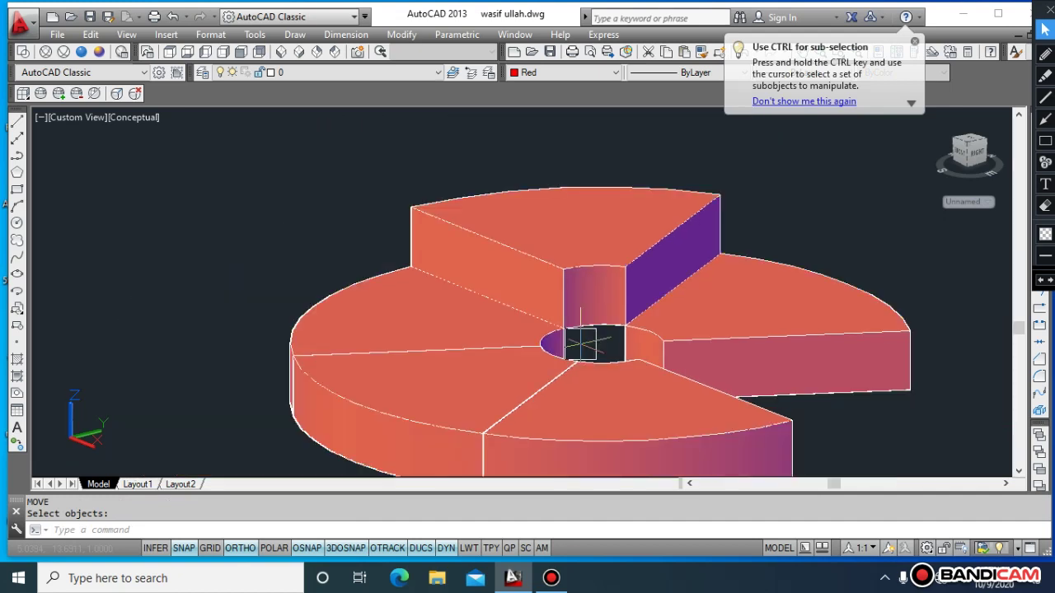
click(348, 245)
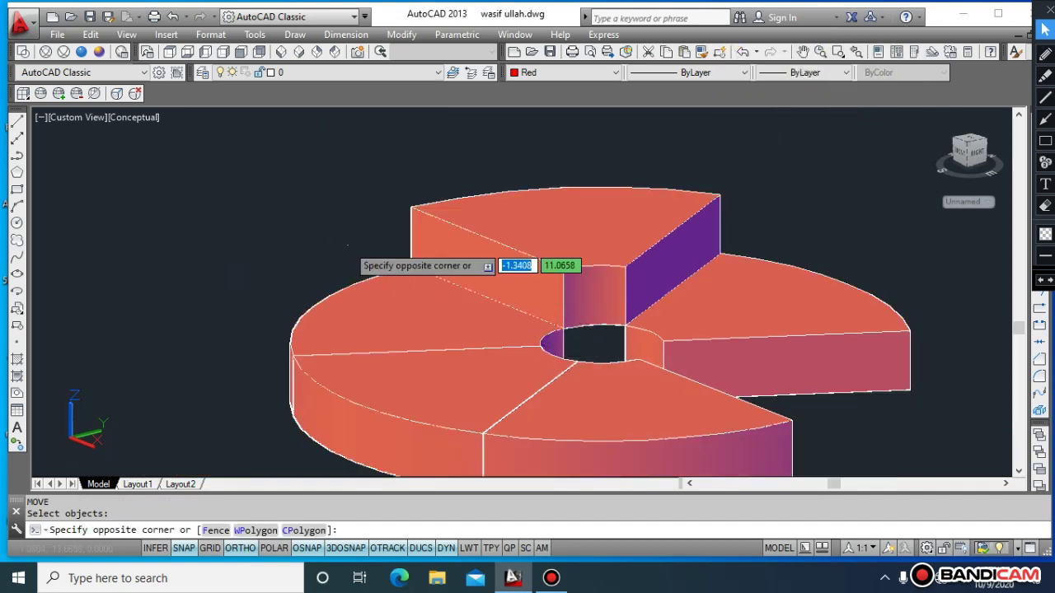
right_click(377, 213)
key(Escape)
key(Escape)
key(Return)
click(351, 278)
key(Return)
click(299, 237)
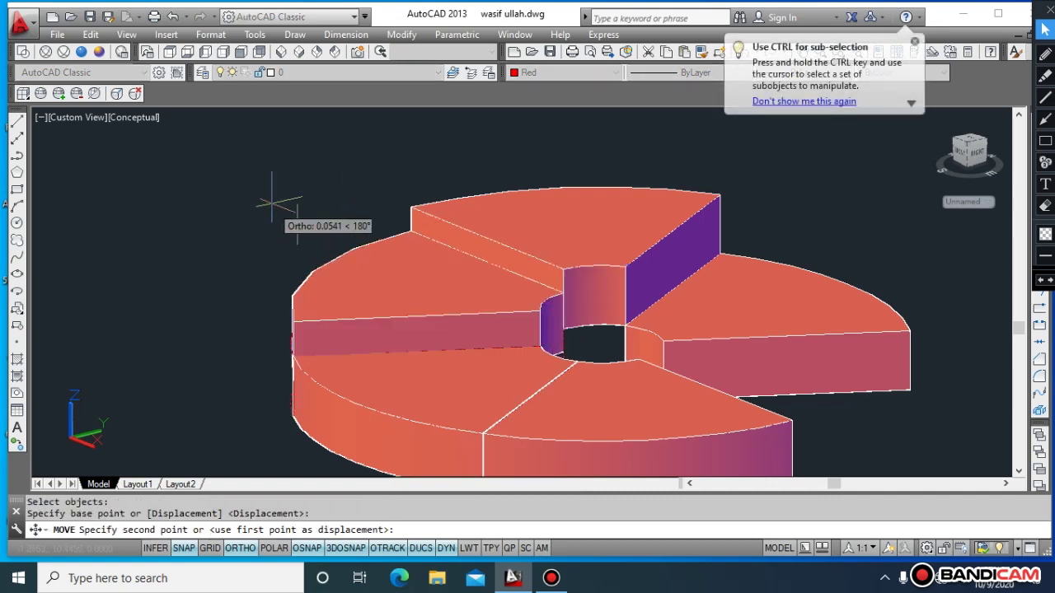
click(297, 129)
click(302, 129)
key(Escape)
key(Escape)
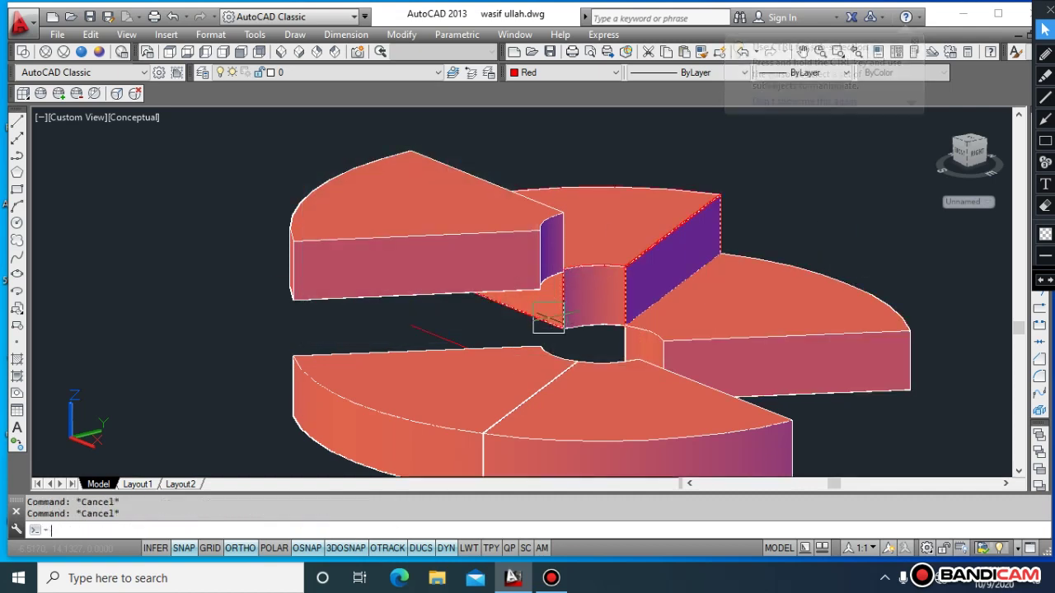
Raise the front-left wedge straight up to its step height.
text(m)
key(Return)
click(395, 336)
key(Return)
click(210, 308)
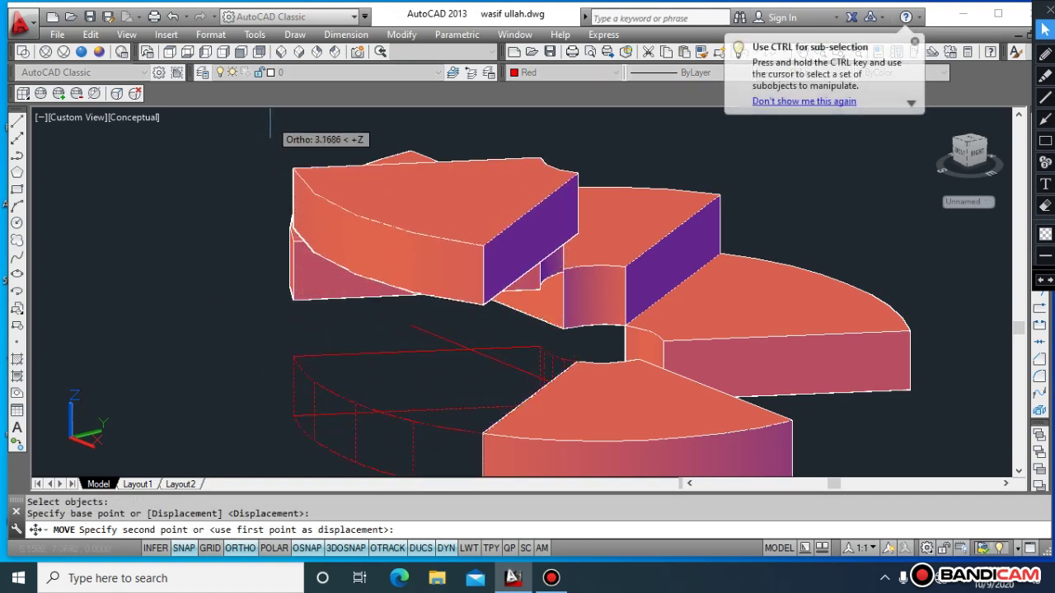
click(269, 139)
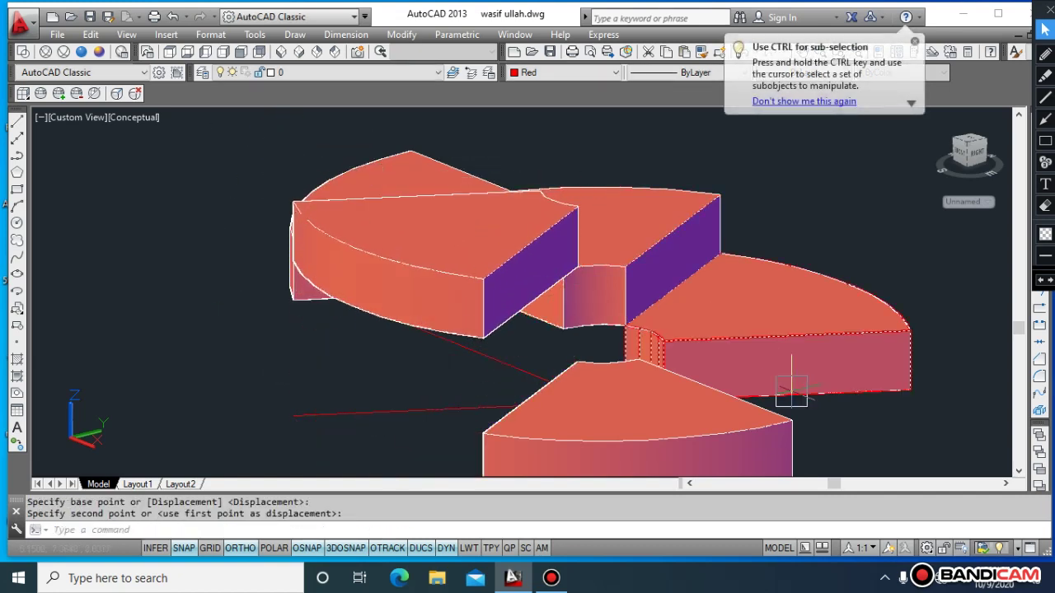
key(Escape)
key(Escape)
Lift the front wedge straight up so it rests above its neighbours.
text(m)
key(Return)
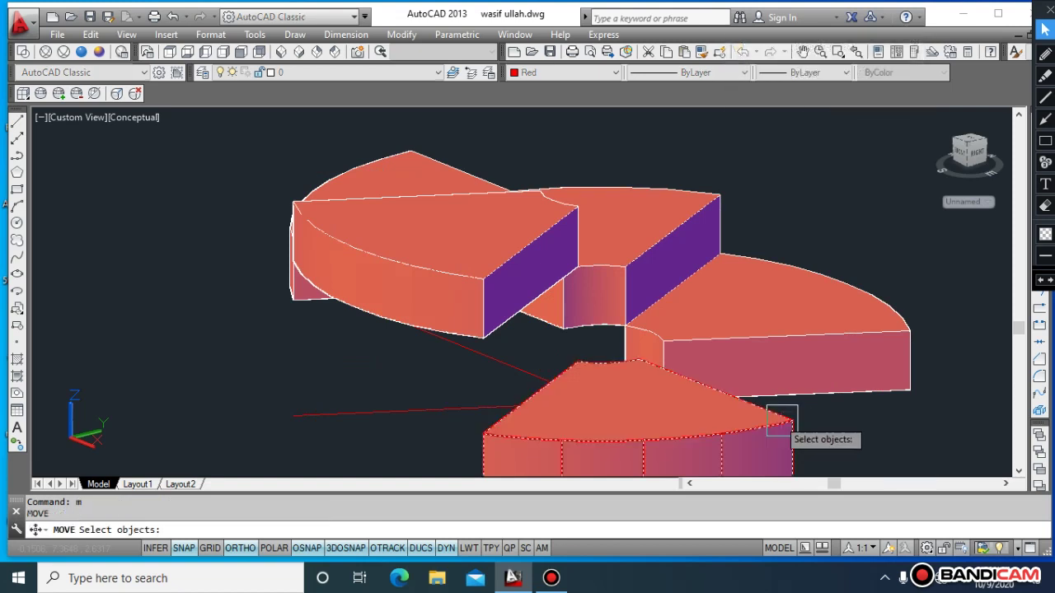
click(777, 425)
key(Return)
click(828, 429)
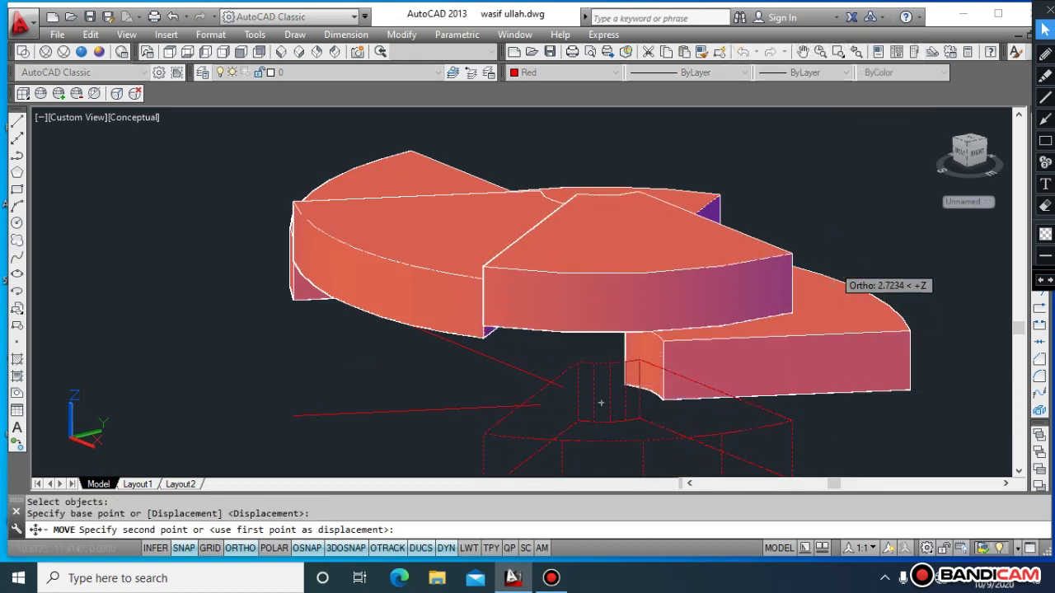
click(830, 231)
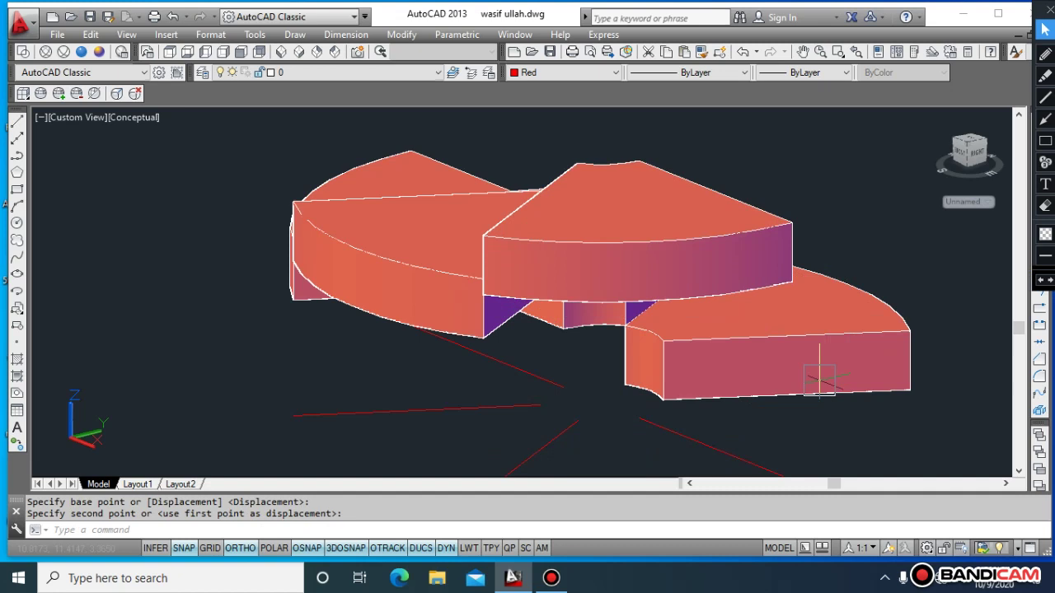
key(Escape)
key(Escape)
Erase the stray red lines beneath the solids.
text(e)
key(Return)
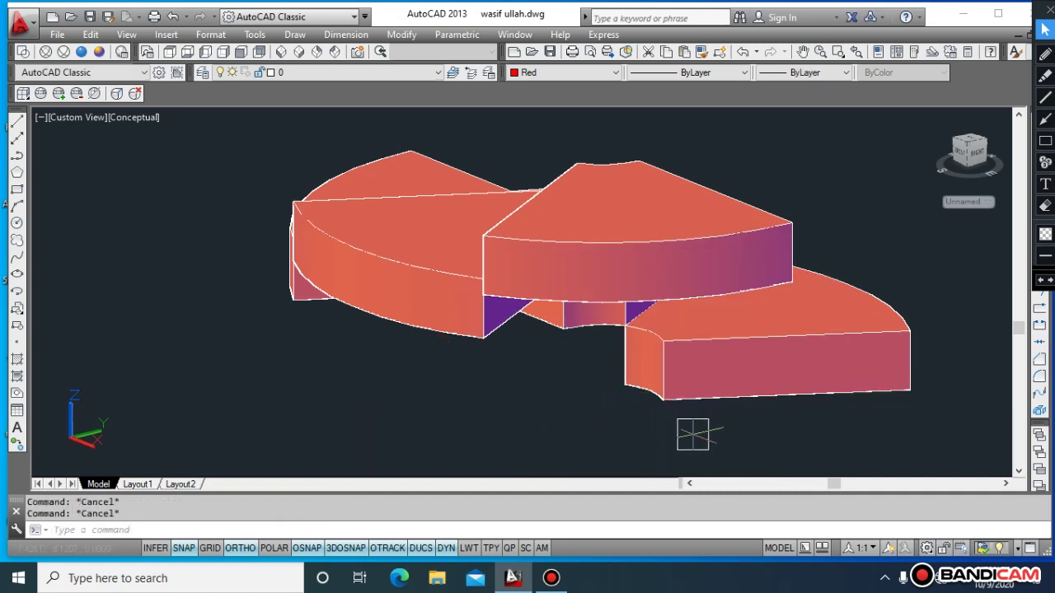
text(3do)
key(Return)
Orbit the view and move the small hub piece onto the neighbouring wedge's inner corner.
mouse_move(871, 283)
mouse_down()
mouse_move(843, 299)
mouse_move(724, 323)
mouse_move(749, 238)
mouse_move(666, 294)
mouse_move(689, 277)
mouse_up()
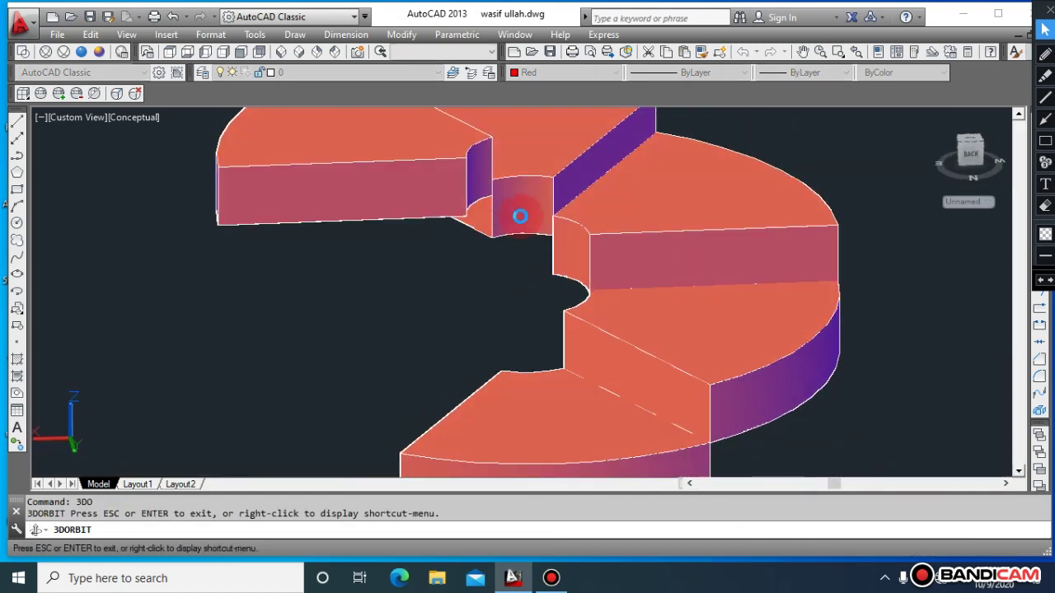
key(Escape)
key(Escape)
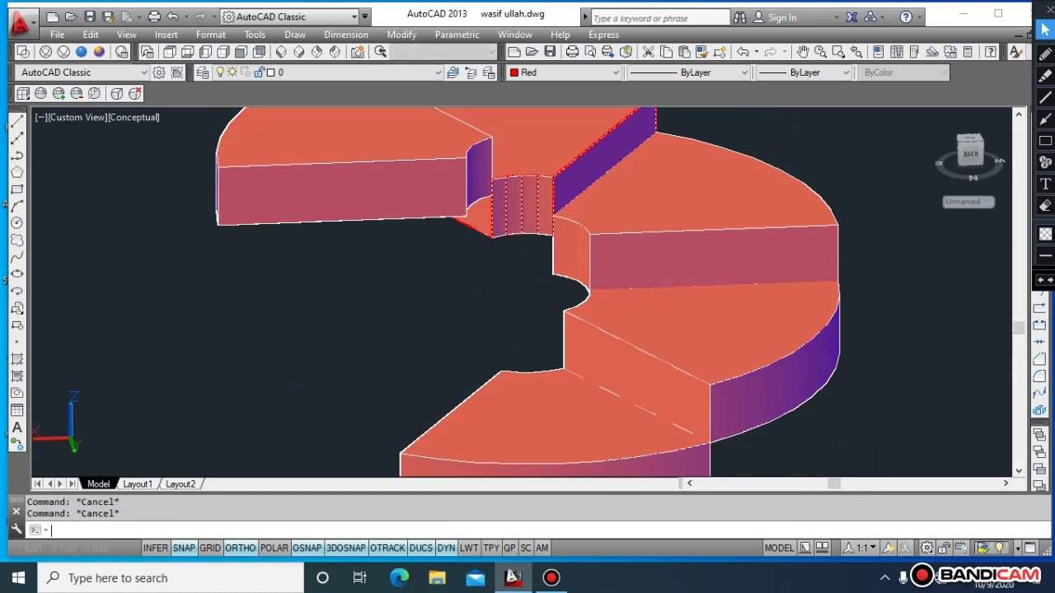
text(m)
key(Return)
click(514, 229)
key(Return)
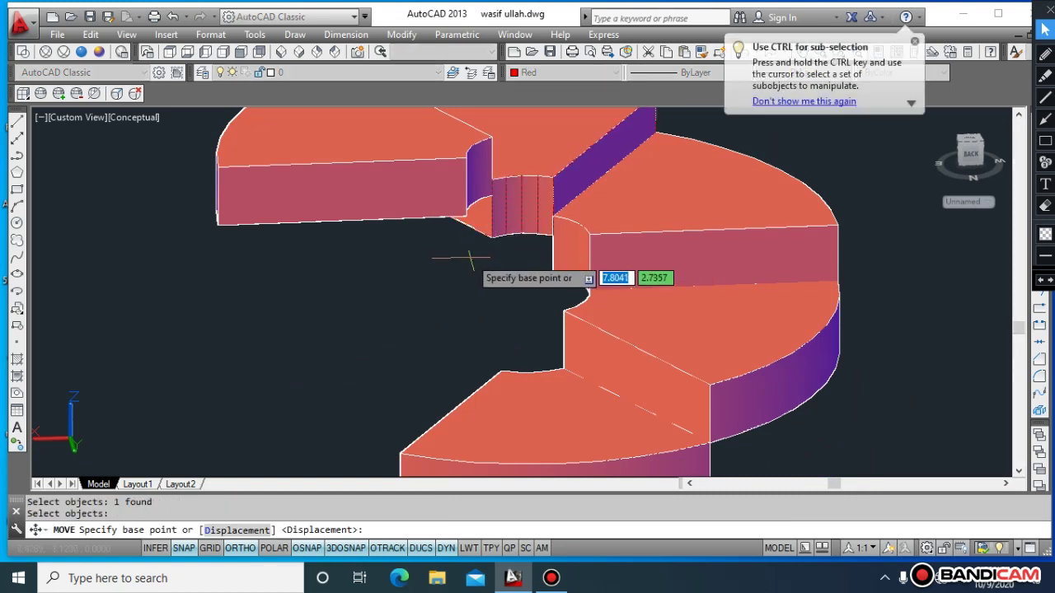
click(528, 236)
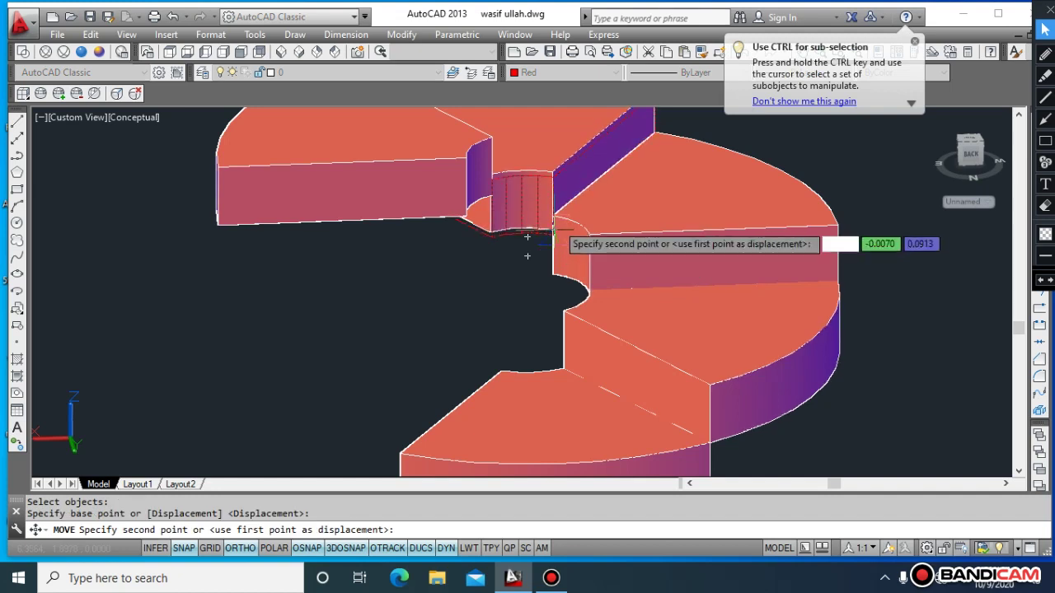
scroll(527, 237, down, 4)
scroll(532, 235, up, 3)
scroll(534, 234, up, 2)
scroll(536, 233, up, 3)
scroll(537, 232, up, 3)
scroll(532, 248, up, 2)
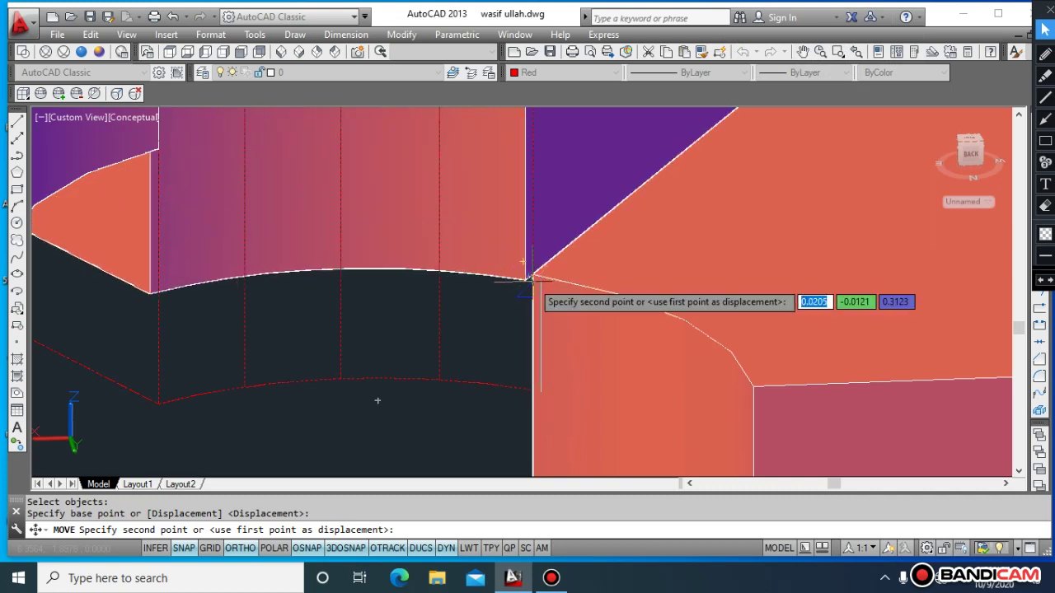
click(528, 276)
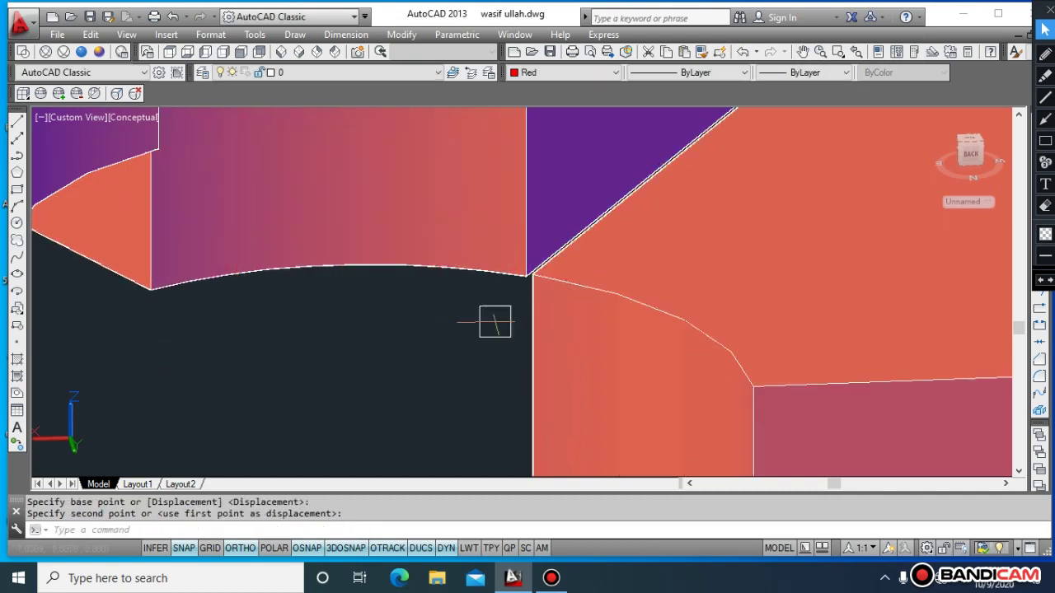
key(Escape)
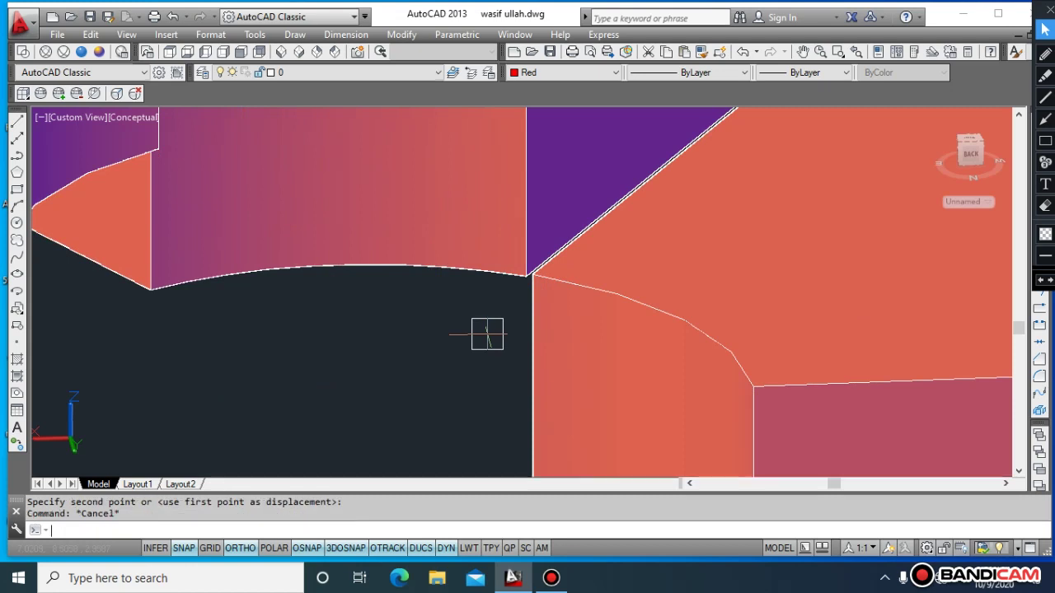
Zoom to extents to show the whole ring of stepped wedges.
text(z)
key(Return)
text(e)
key(Return)
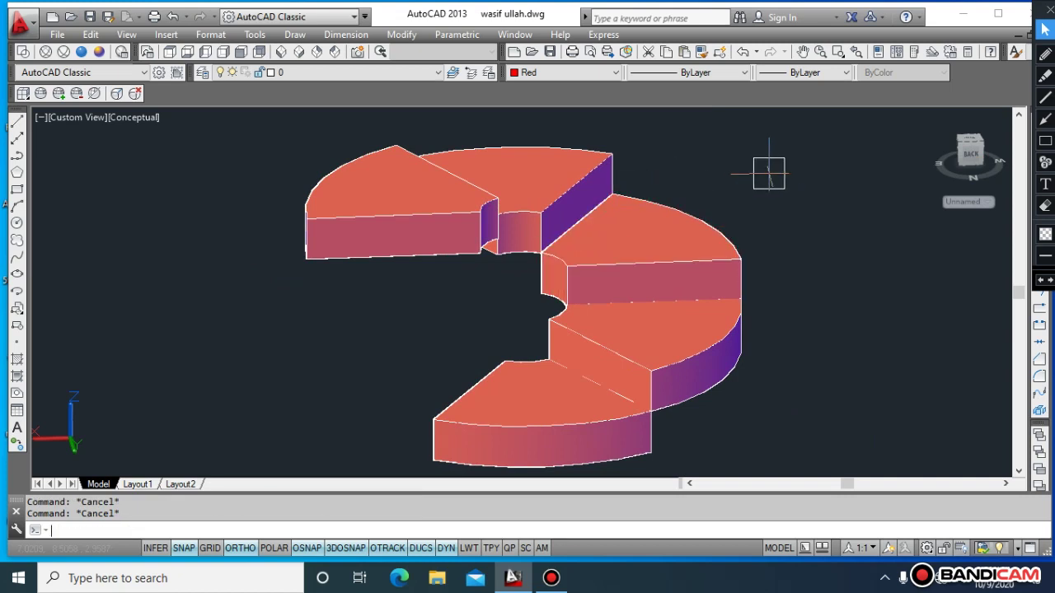
text(3do)
key(Return)
Orbit the view and shift the top wedge step sideways.
mouse_move(761, 182)
mouse_down()
mouse_move(671, 200)
mouse_move(596, 174)
mouse_up()
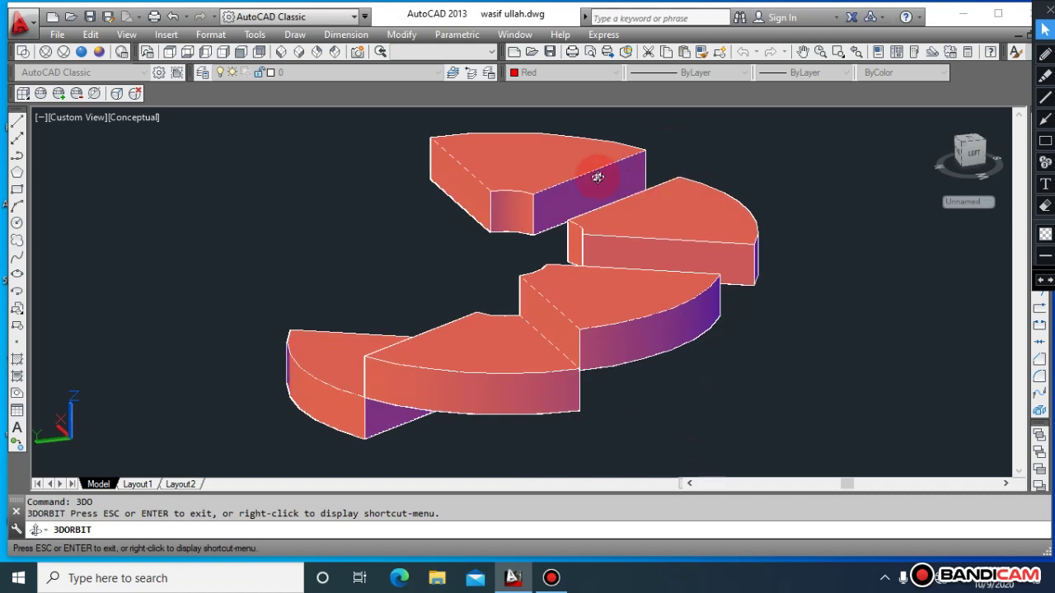
key(Escape)
key(Escape)
text(m)
key(Return)
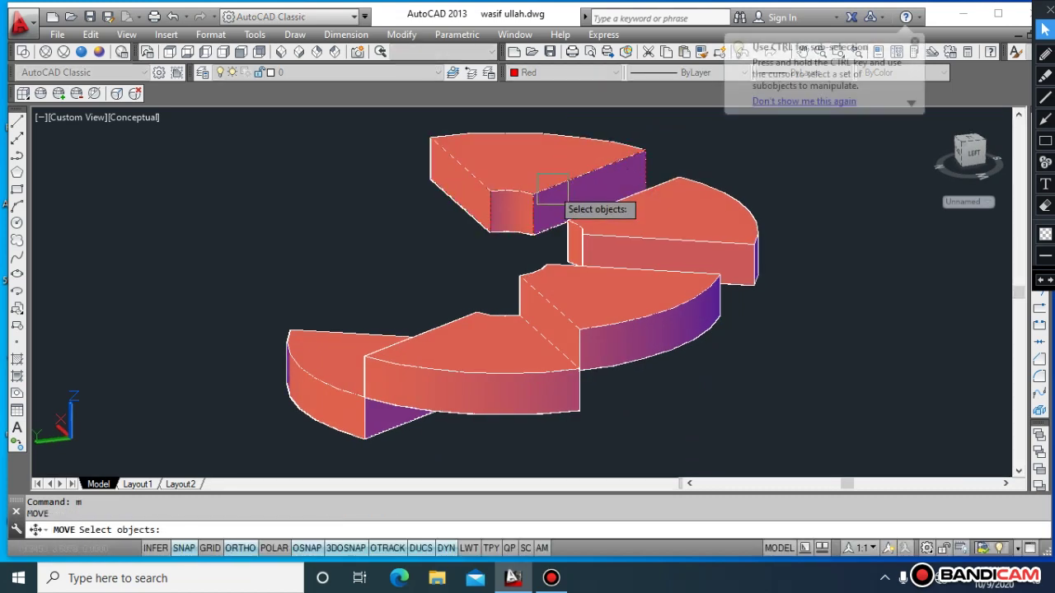
click(557, 183)
key(Return)
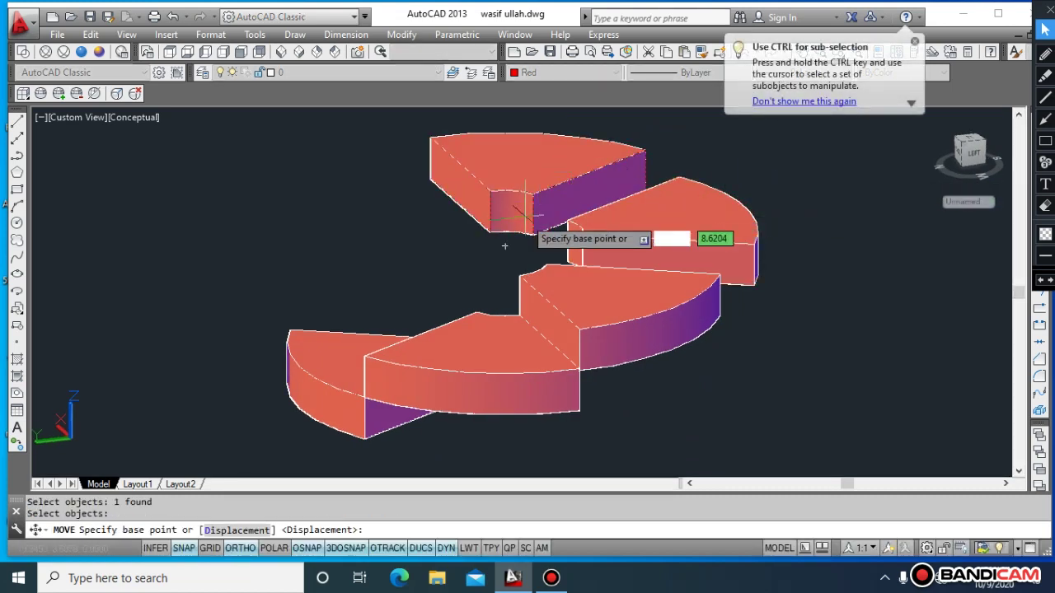
click(528, 230)
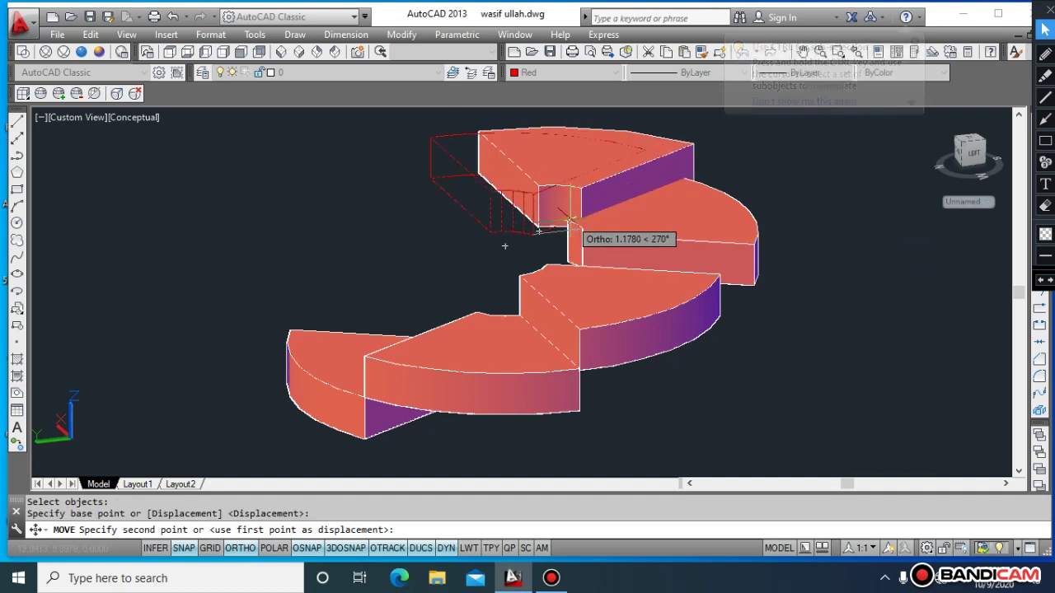
click(568, 214)
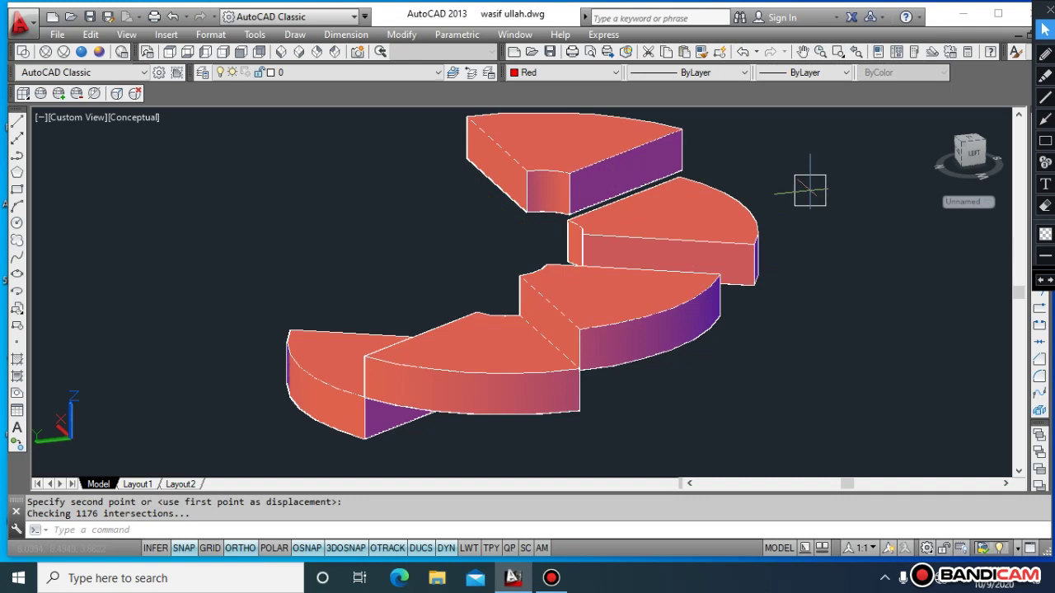
scroll(599, 175, up, 5)
scroll(593, 170, up, 4)
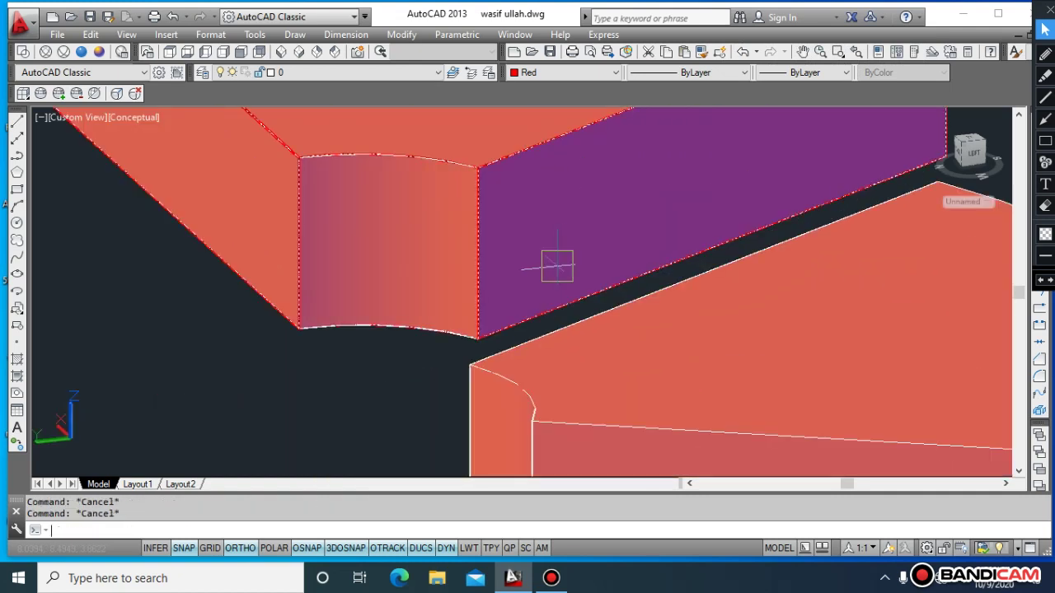
text(m)
Move the top step endpoint-to-endpoint down onto the corner of the step below.
key(Return)
click(506, 285)
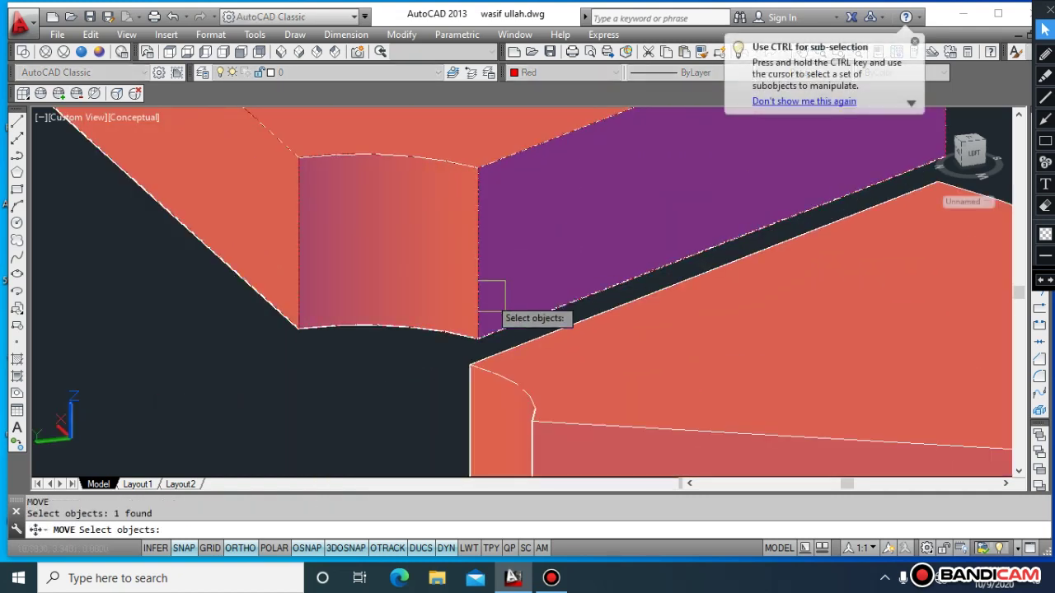
key(Return)
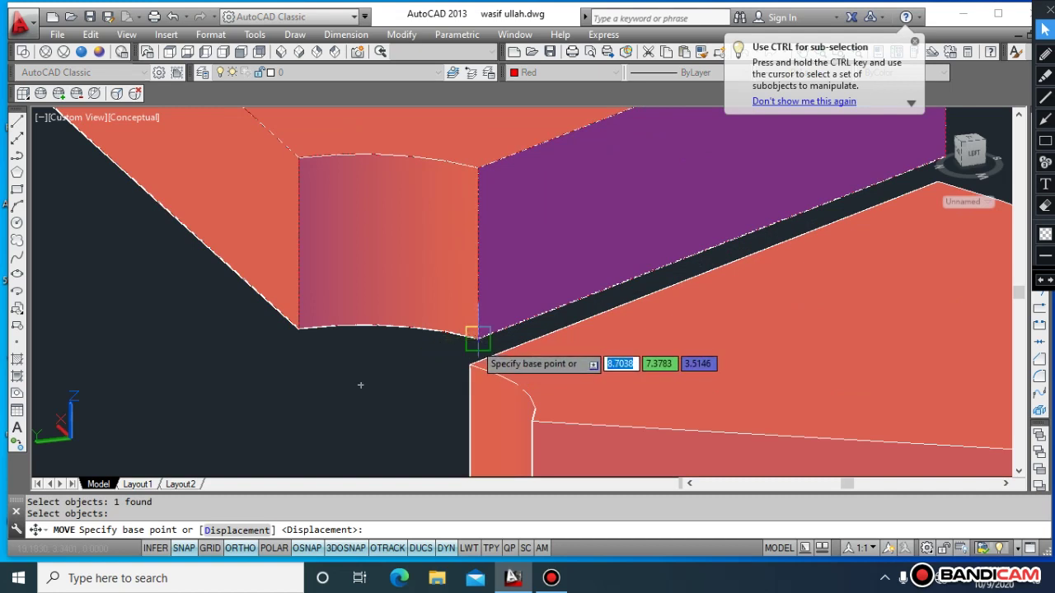
click(478, 338)
click(469, 364)
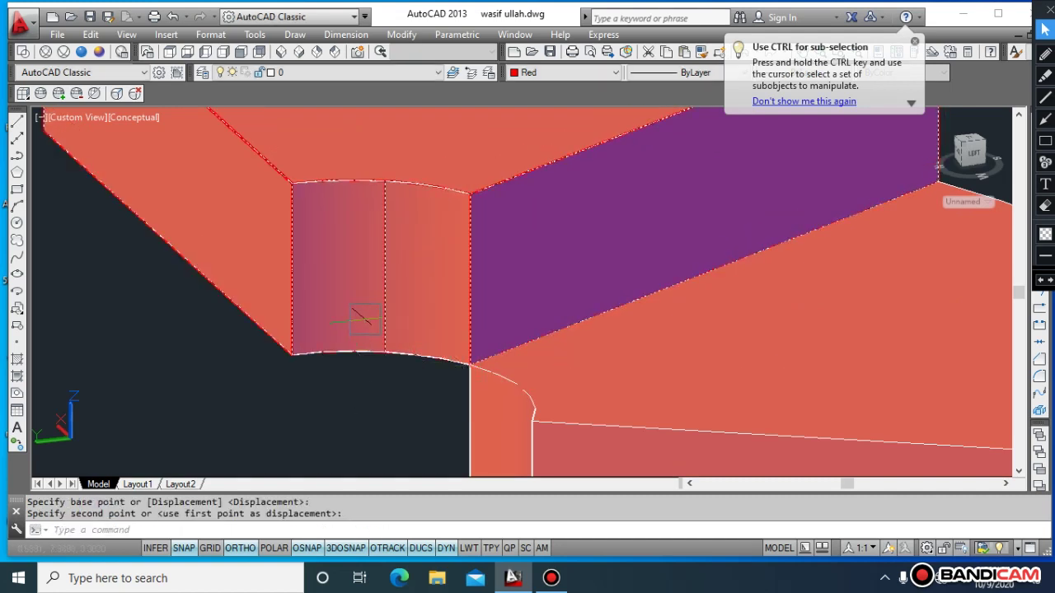
key(Escape)
Zoom to extents so the whole staircase fits in view.
text(z)
key(Return)
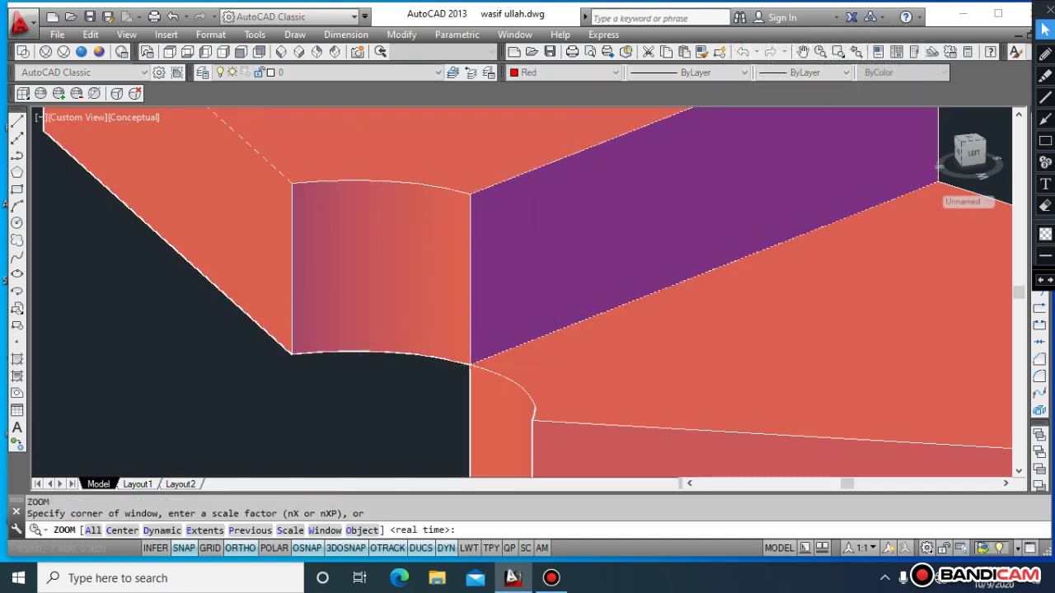
scroll(293, 368, down, 5)
text(e)
key(Return)
key(Escape)
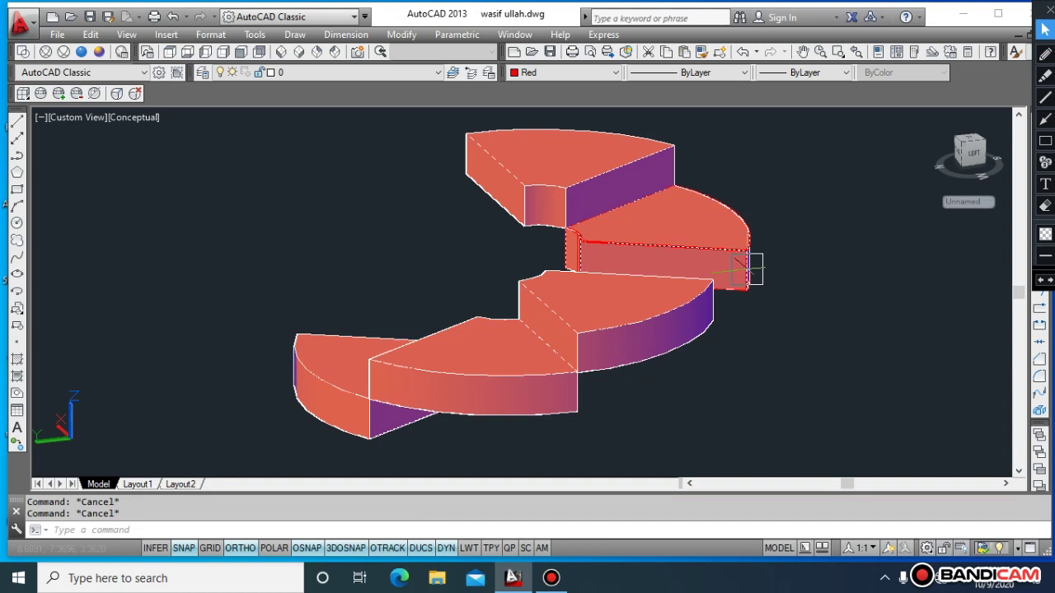
text(m)
key(Return)
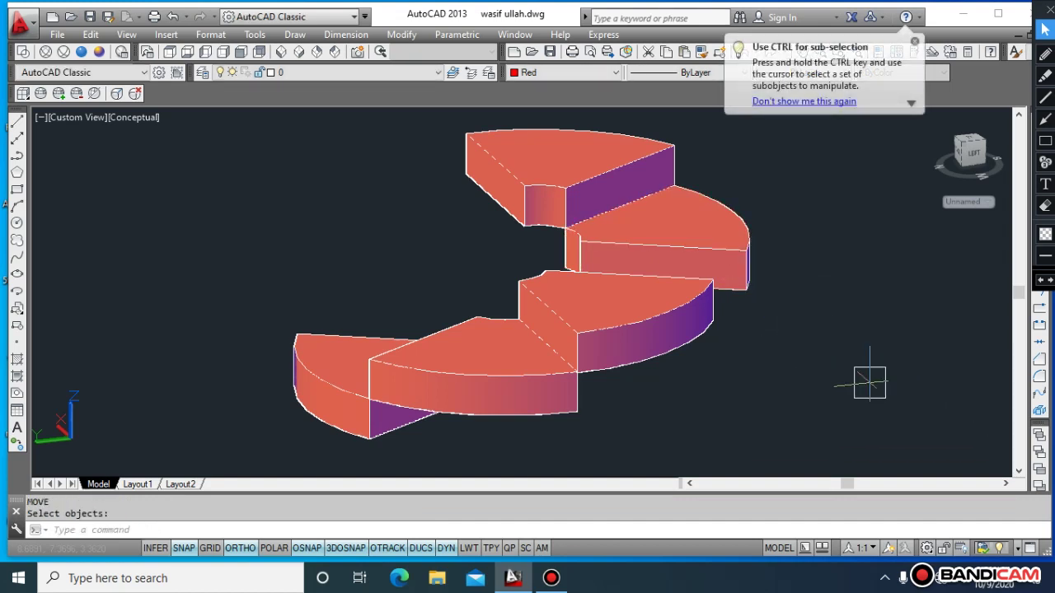
key(BackSpace)
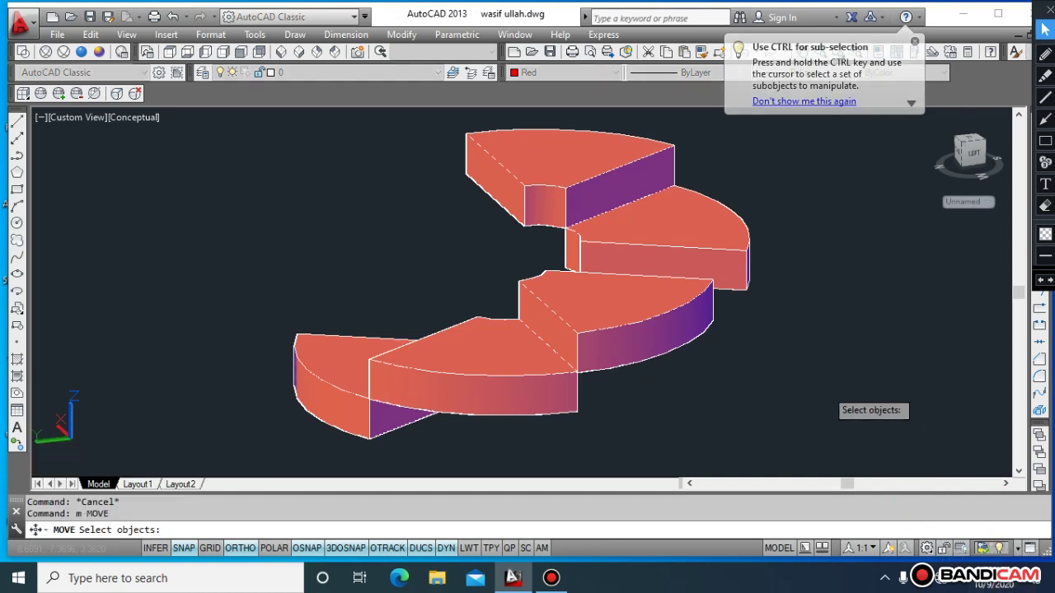
key(Return)
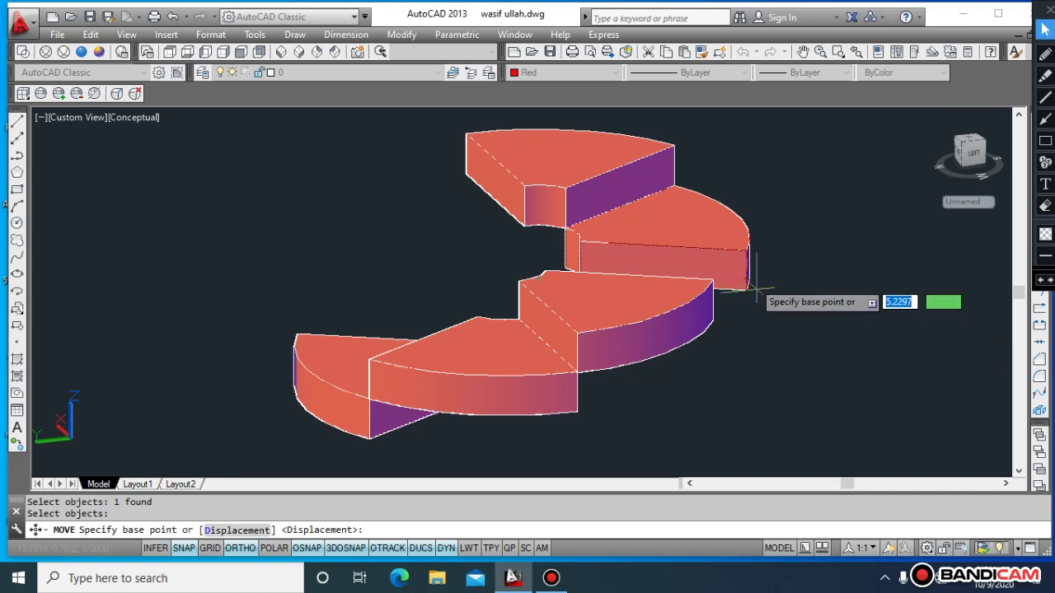
scroll(731, 289, down, 5)
scroll(731, 289, up, 4)
scroll(731, 288, up, 5)
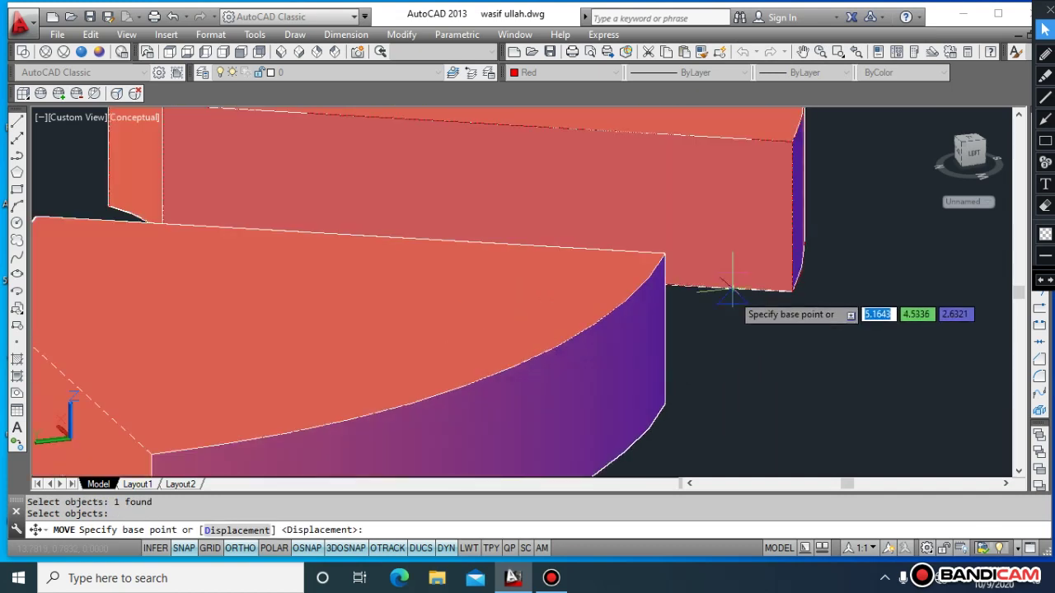
click(792, 289)
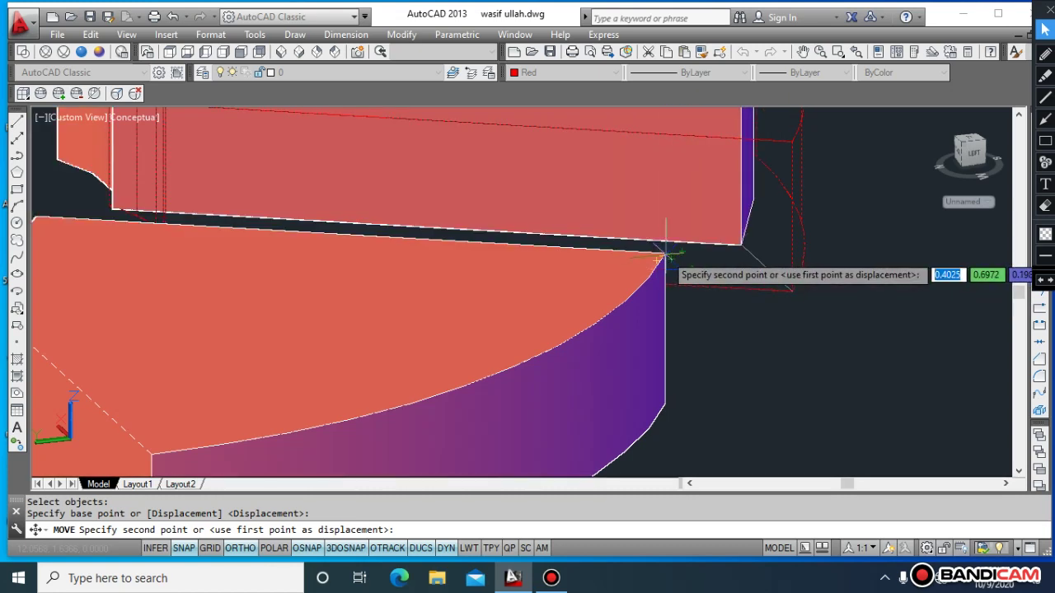
click(659, 261)
scroll(685, 264, down, 4)
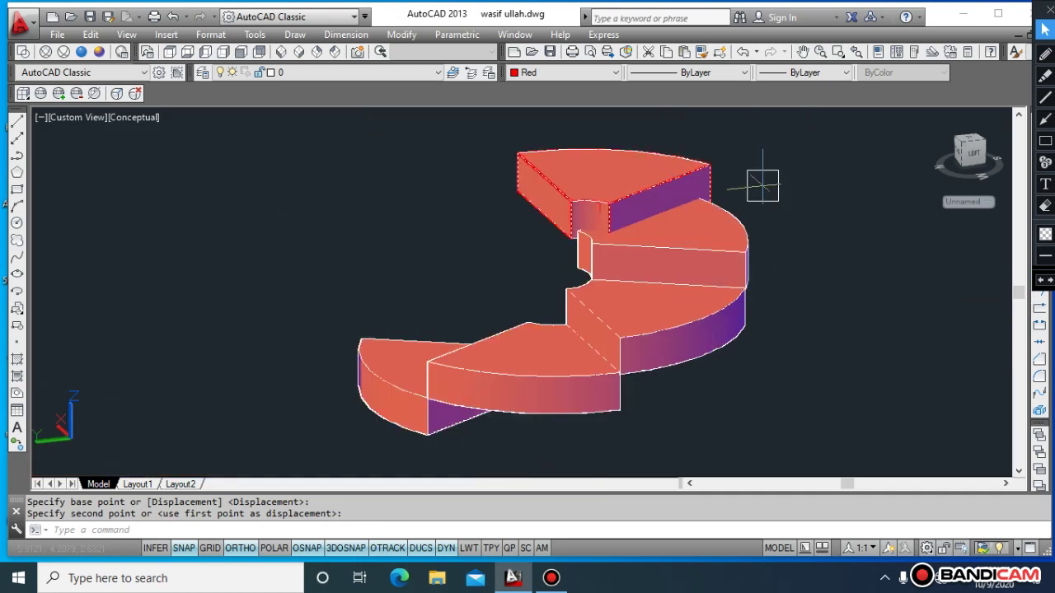
key(Escape)
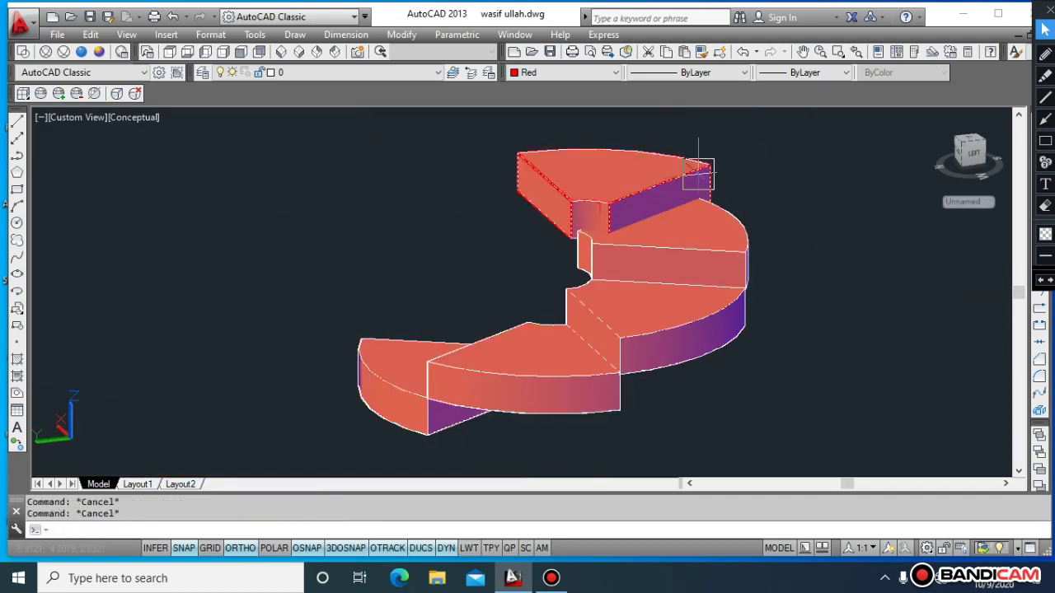
key(space)
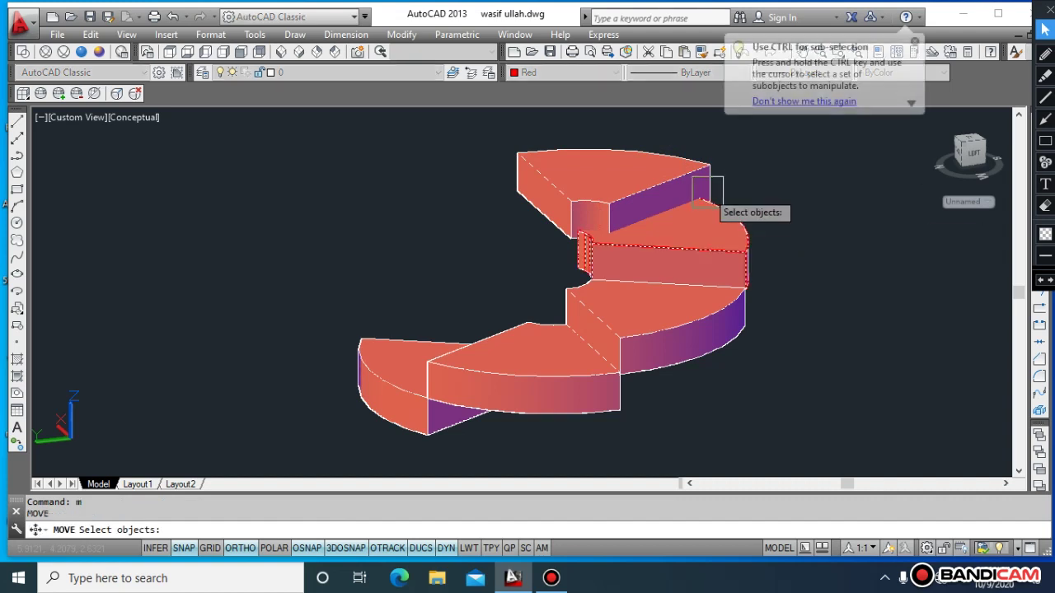
click(699, 173)
key(Return)
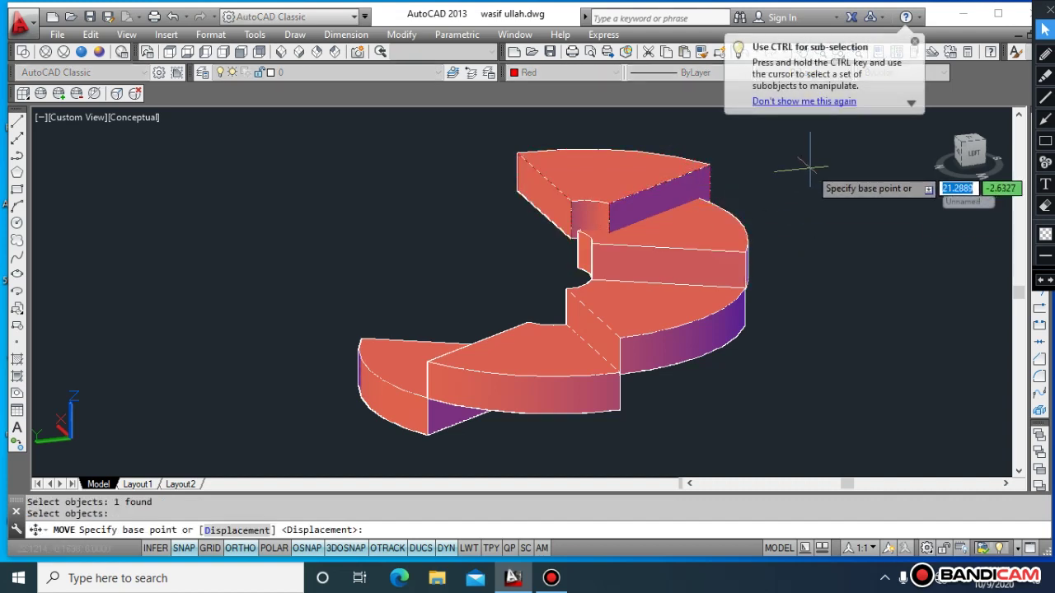
click(804, 161)
key(Escape)
key(Escape)
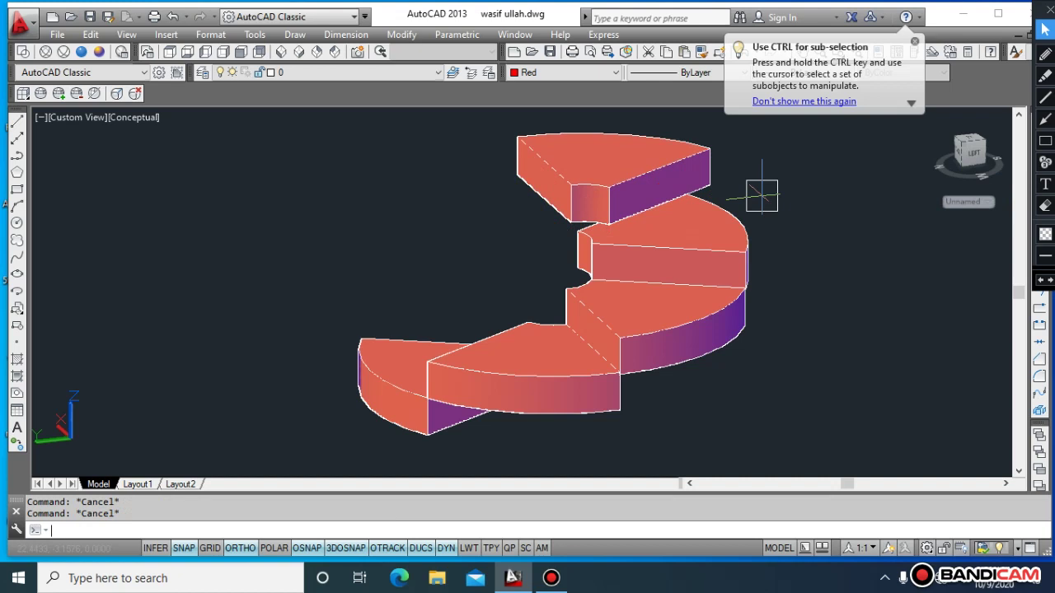
text(3DO)
key(Return)
Orbit the staircase round to a side view showing how the steps stack in height.
mouse_move(784, 243)
mouse_down()
mouse_move(726, 261)
mouse_move(734, 245)
mouse_move(712, 214)
mouse_up()
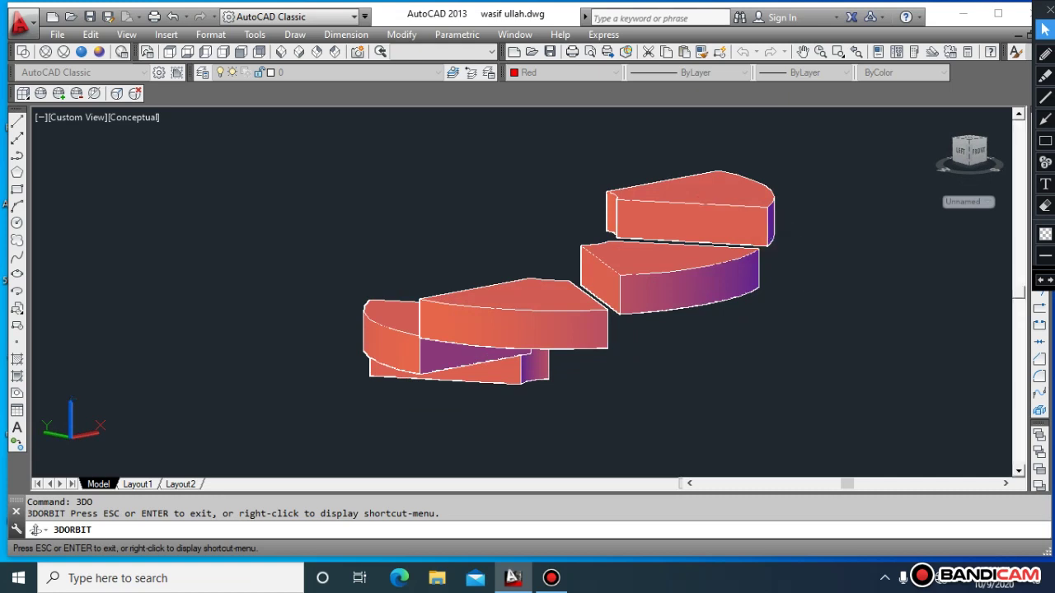
key(Escape)
key(Escape)
key(Return)
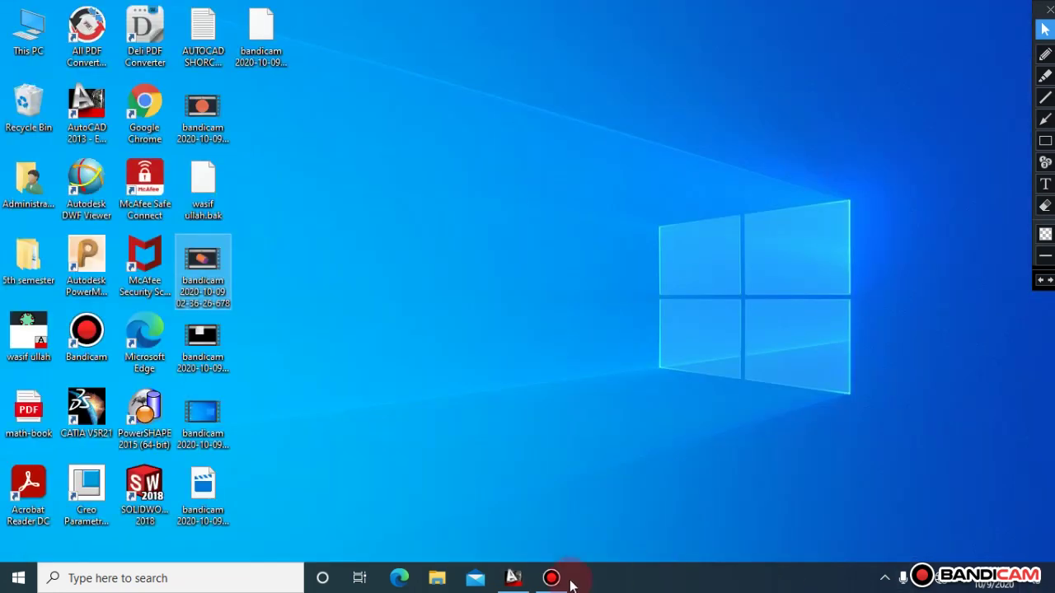
click(513, 578)
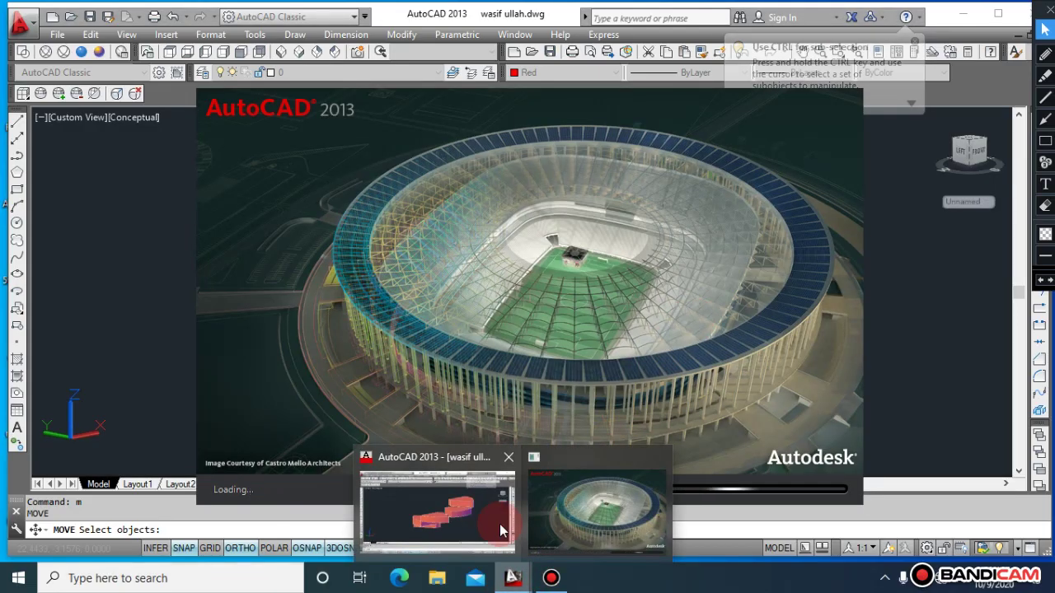
key(Escape)
key(Escape)
key(Escape)
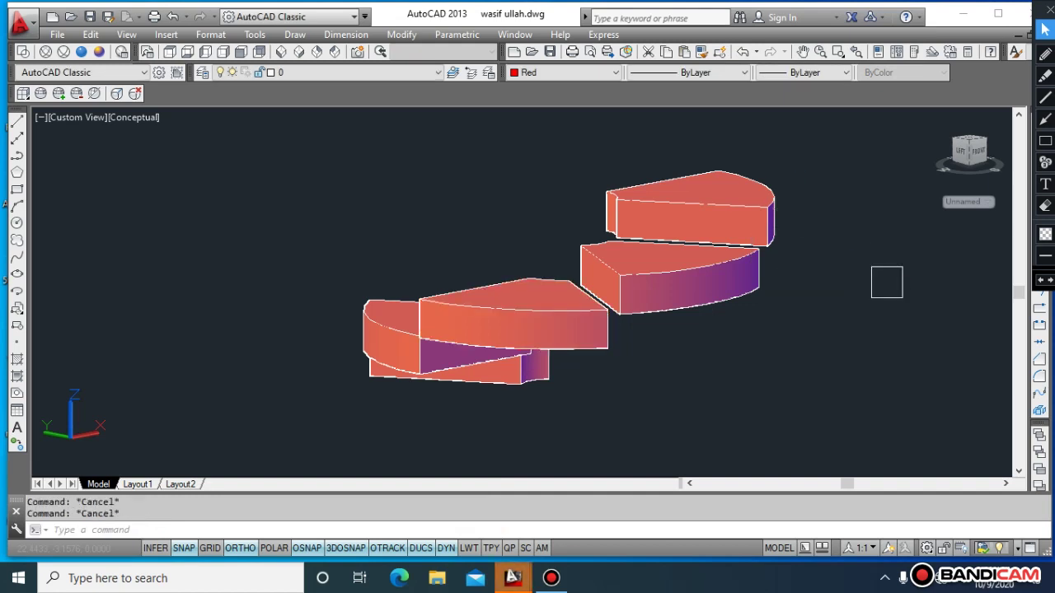
Move the middle step so its corner sits on the lower step's edge.
text(m)
key(Return)
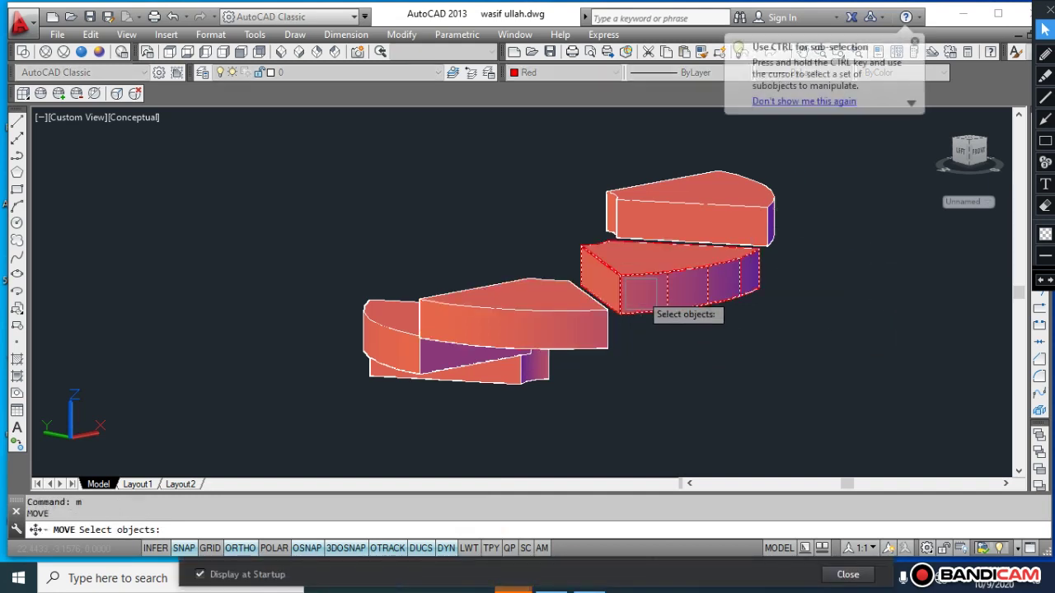
click(640, 293)
key(Return)
scroll(628, 330, down, 4)
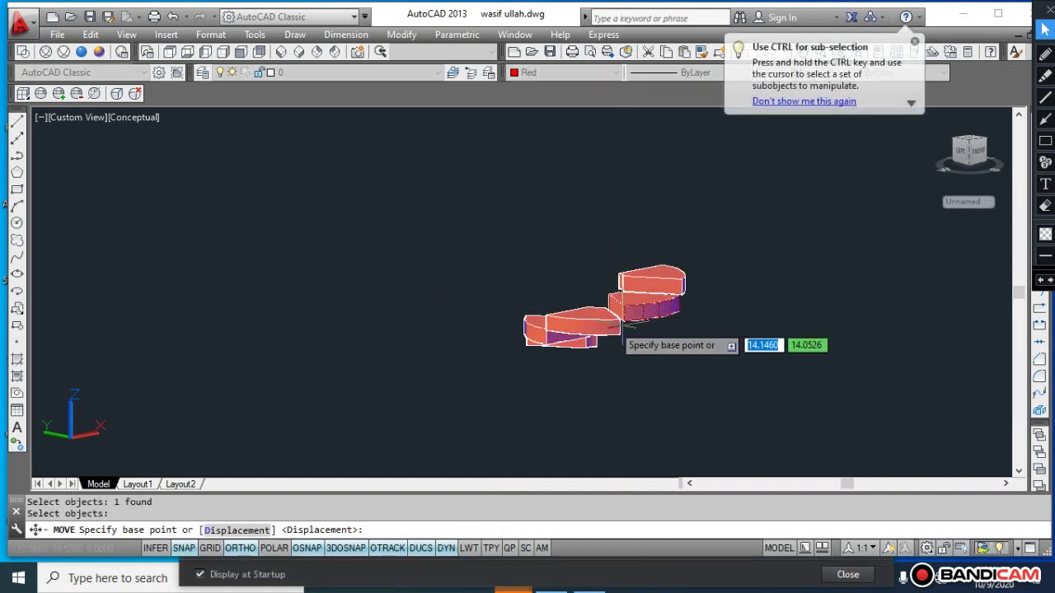
scroll(629, 329, up, 4)
scroll(659, 318, up, 3)
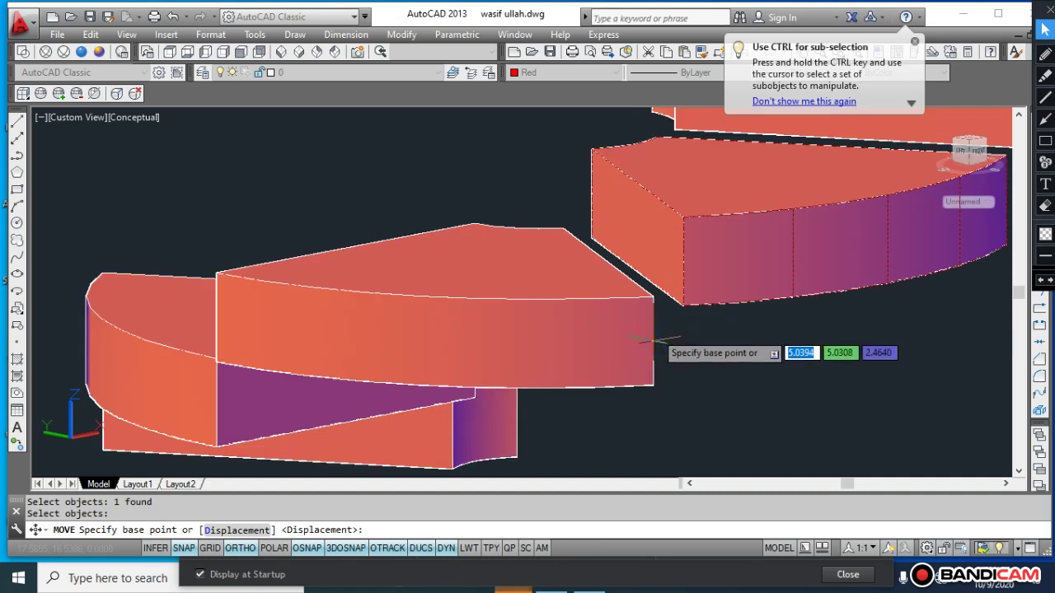
click(683, 300)
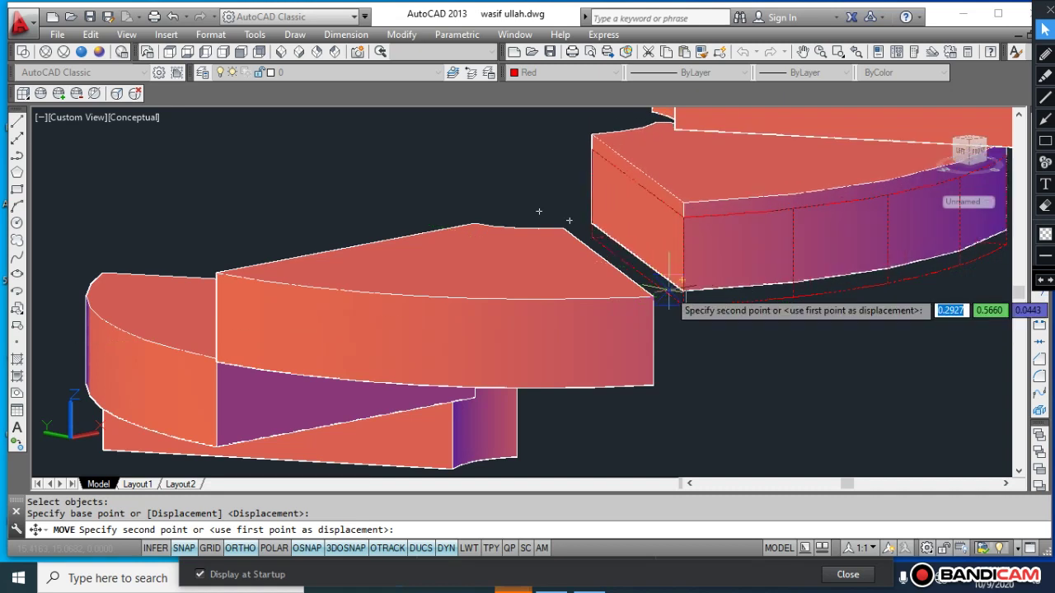
click(664, 300)
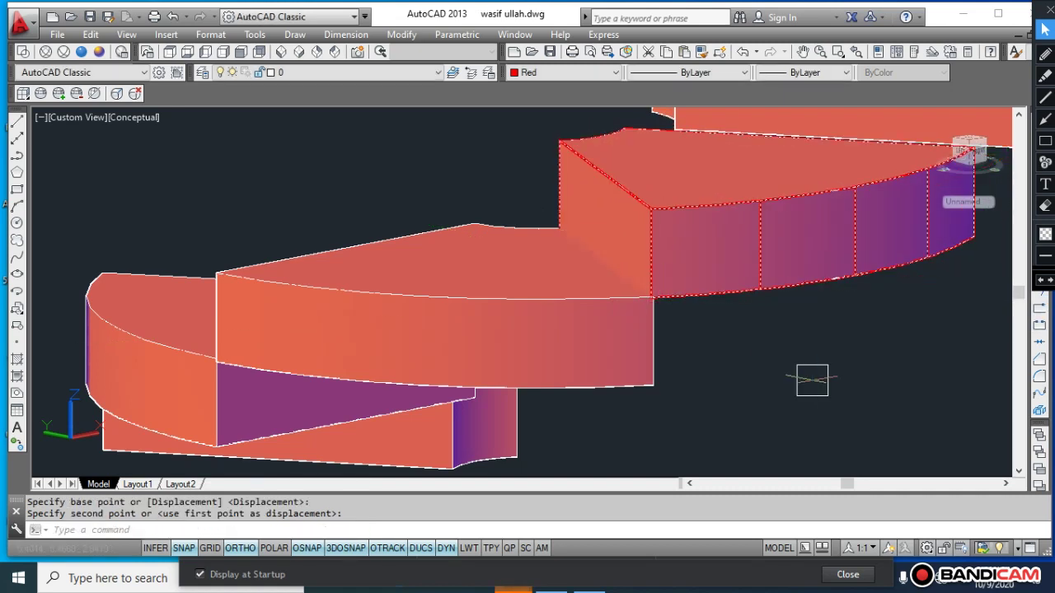
Seat the top step's corner onto the lower step's endpoint, then zoom out to the whole staircase.
key(Return)
scroll(923, 263, down, 5)
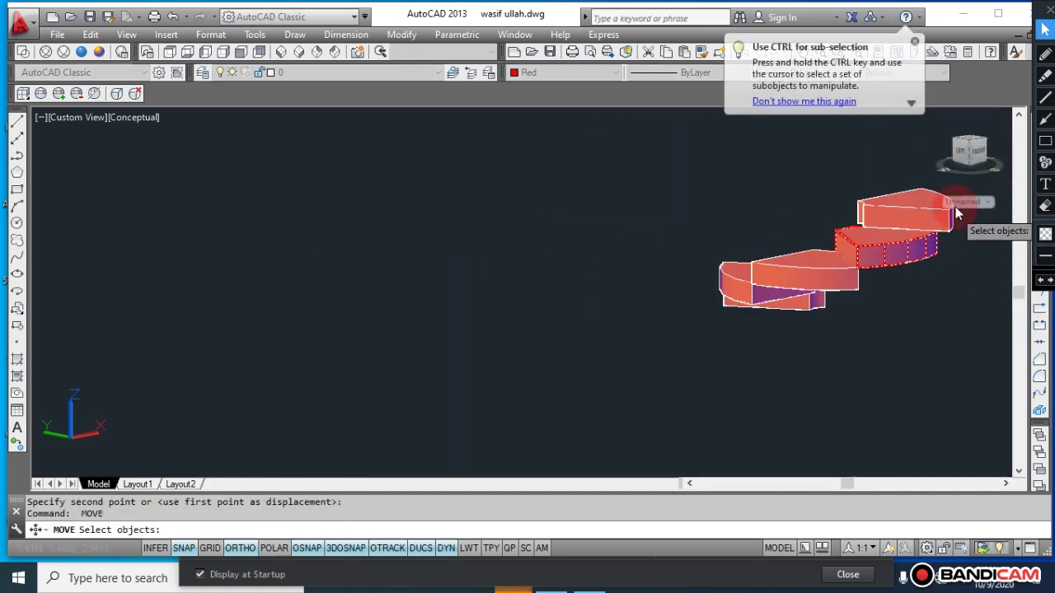
scroll(956, 213, up, 5)
click(947, 266)
key(Return)
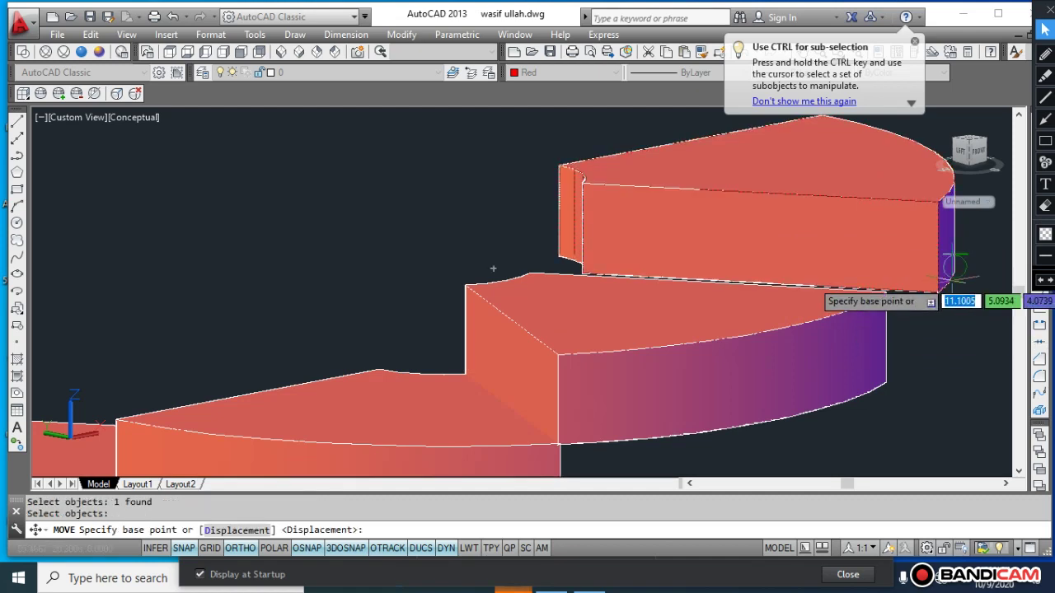
click(938, 290)
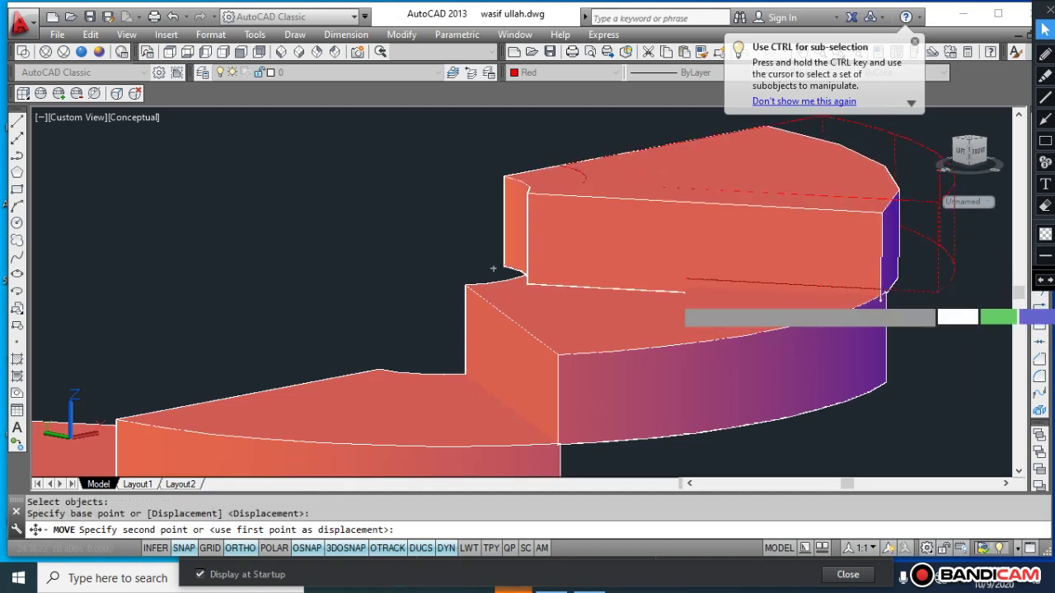
key(Escape)
key(Escape)
scroll(948, 289, down, 3)
scroll(989, 284, up, 1)
scroll(997, 283, up, 1)
scroll(996, 283, up, 1)
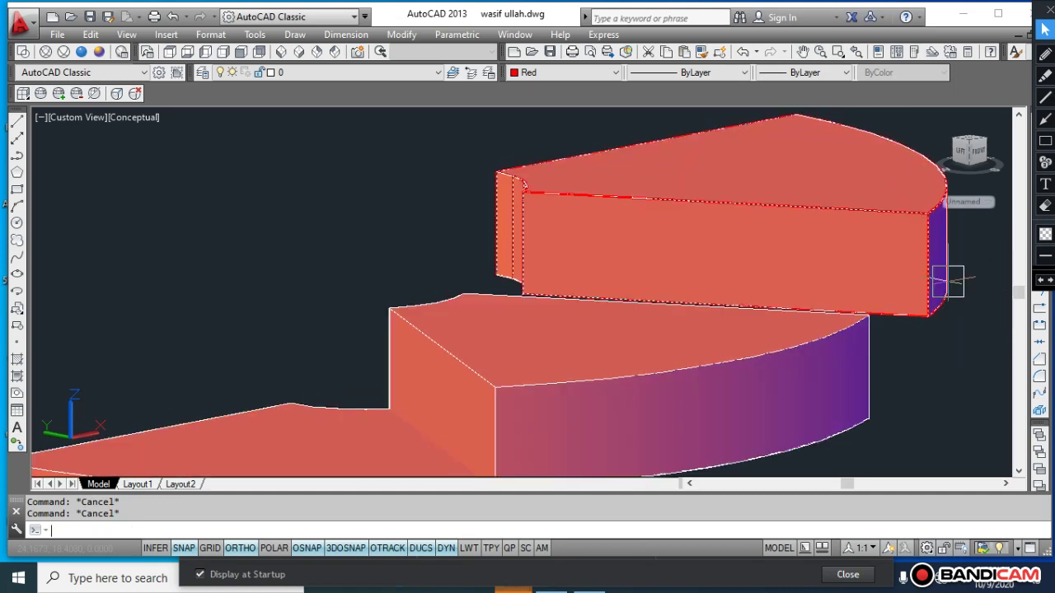
text(m)
key(Return)
click(939, 290)
key(Return)
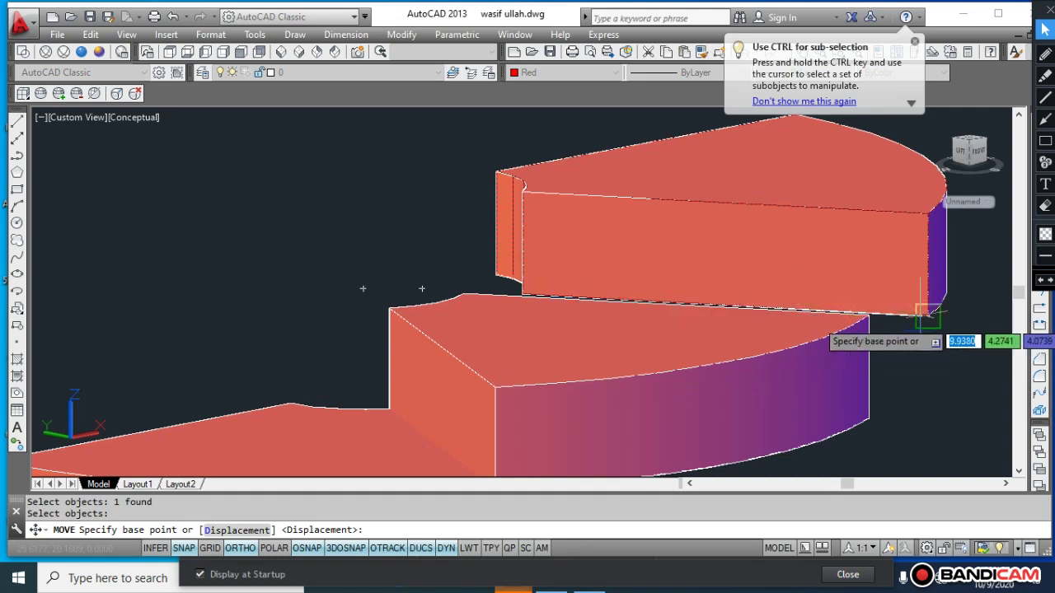
click(927, 311)
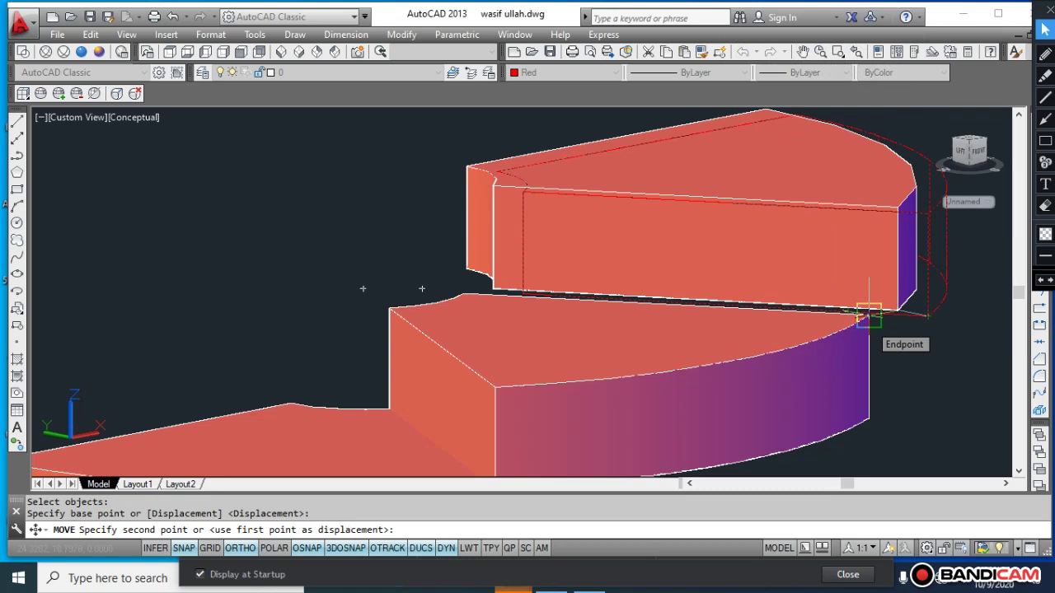
click(868, 314)
key(Escape)
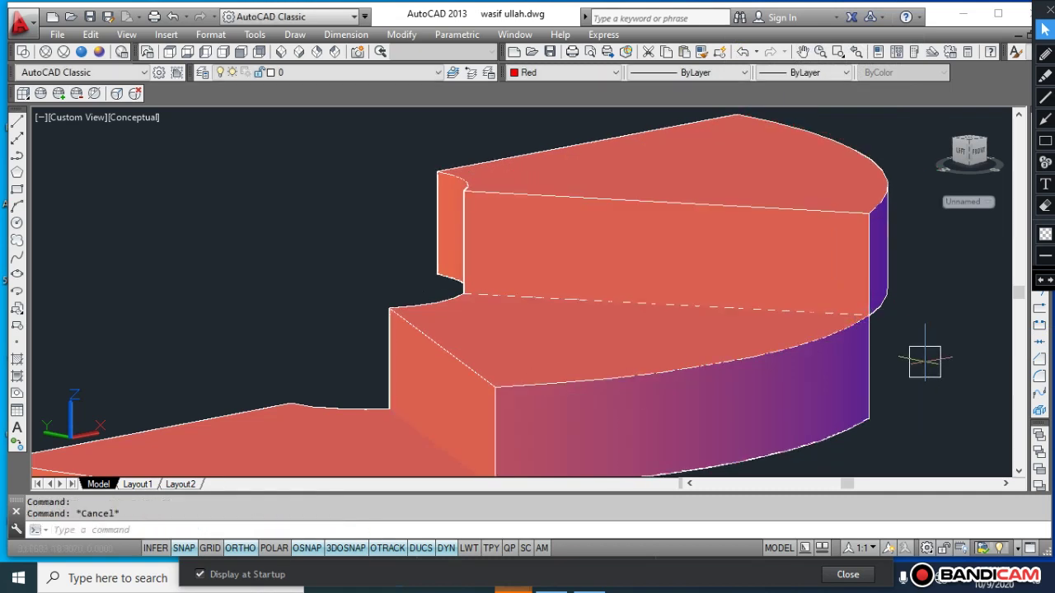
middle_click(802, 328)
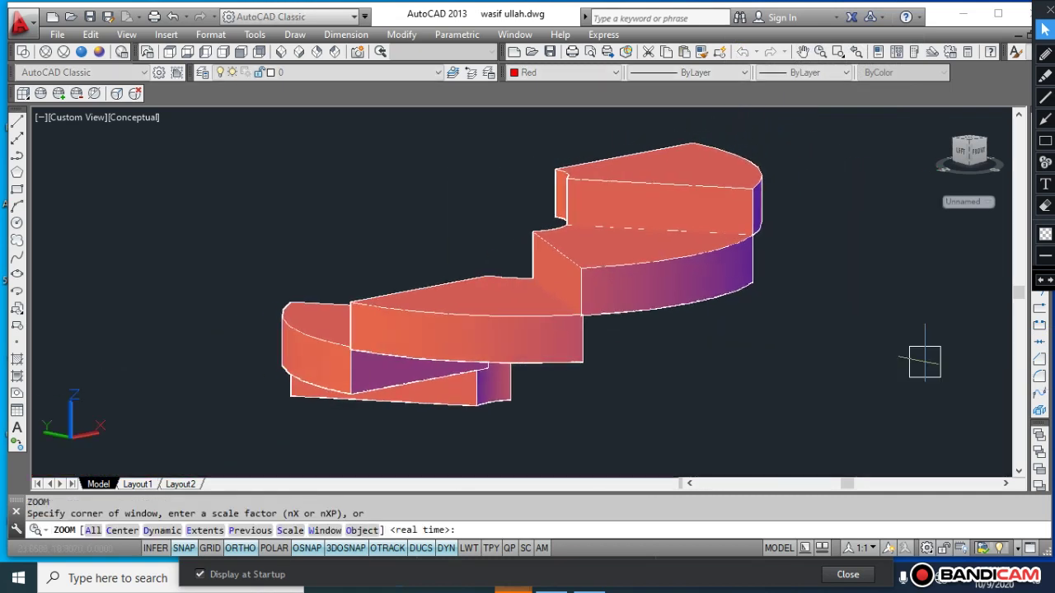
Orbit to look down on the staircase and colour all its steps green.
text(3do)
key(Return)
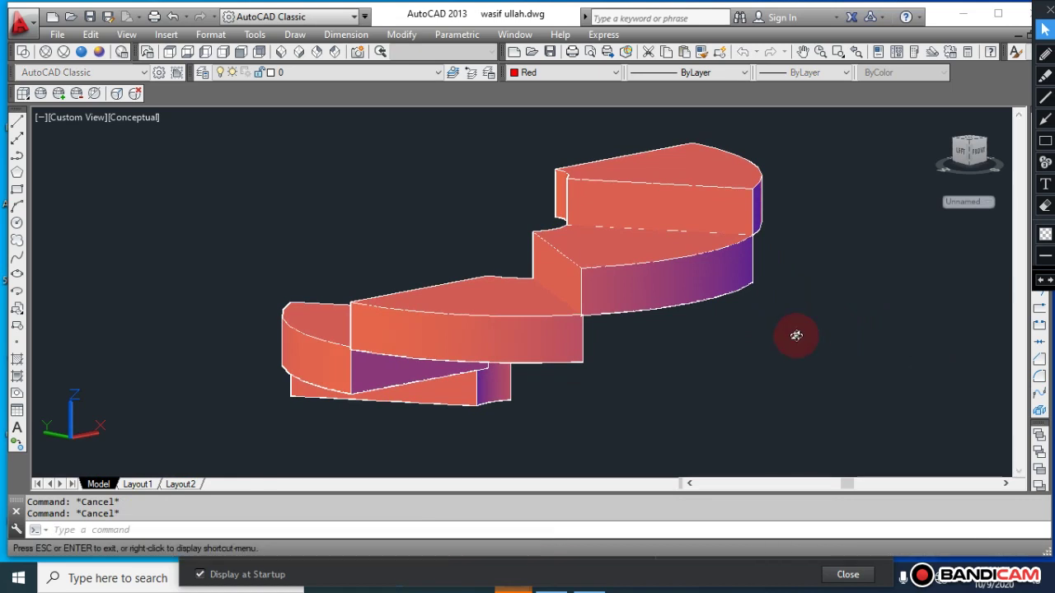
mouse_move(796, 334)
mouse_down()
mouse_move(878, 308)
mouse_move(893, 359)
mouse_move(912, 354)
mouse_move(848, 337)
mouse_up()
key(Escape)
key(Escape)
click(907, 462)
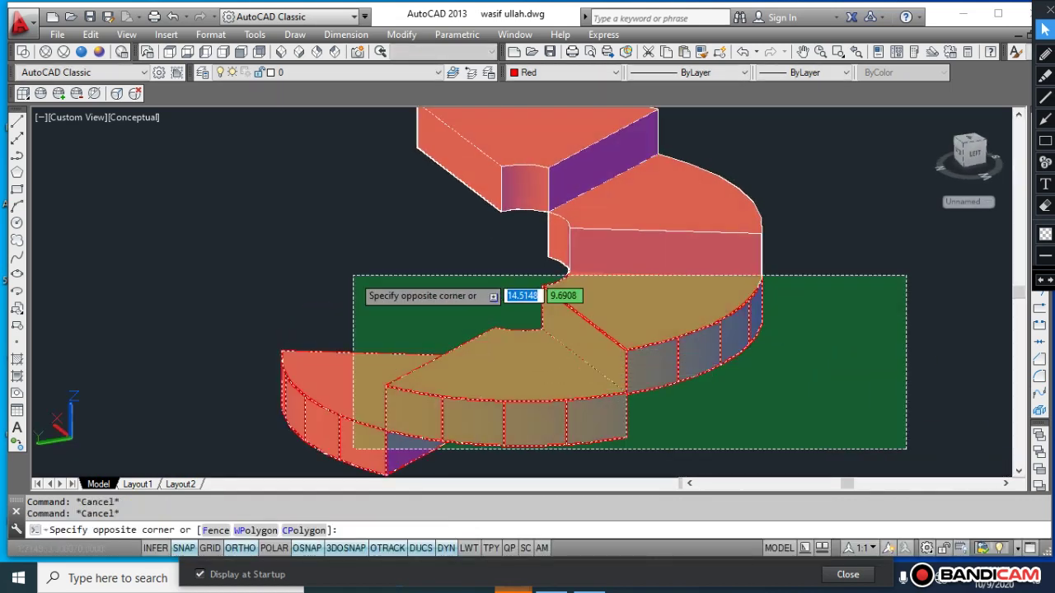
click(367, 166)
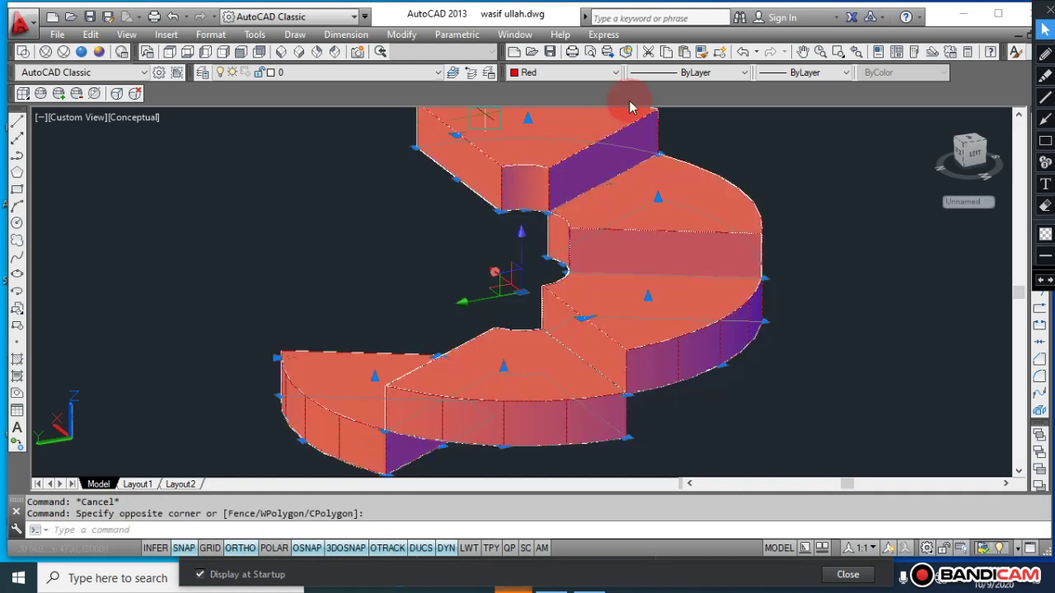
click(567, 146)
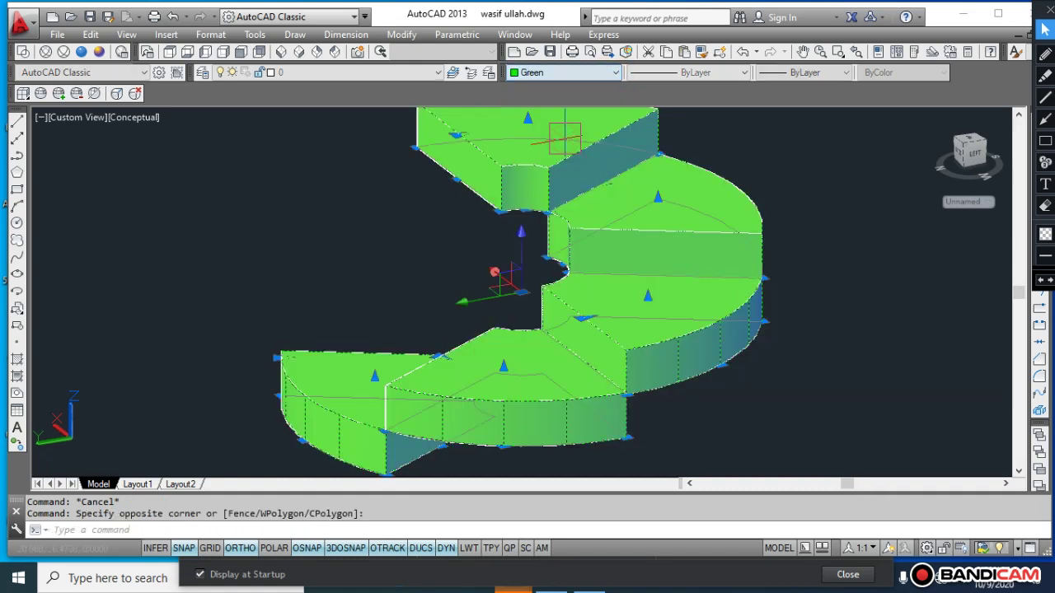
key(Escape)
key(Escape)
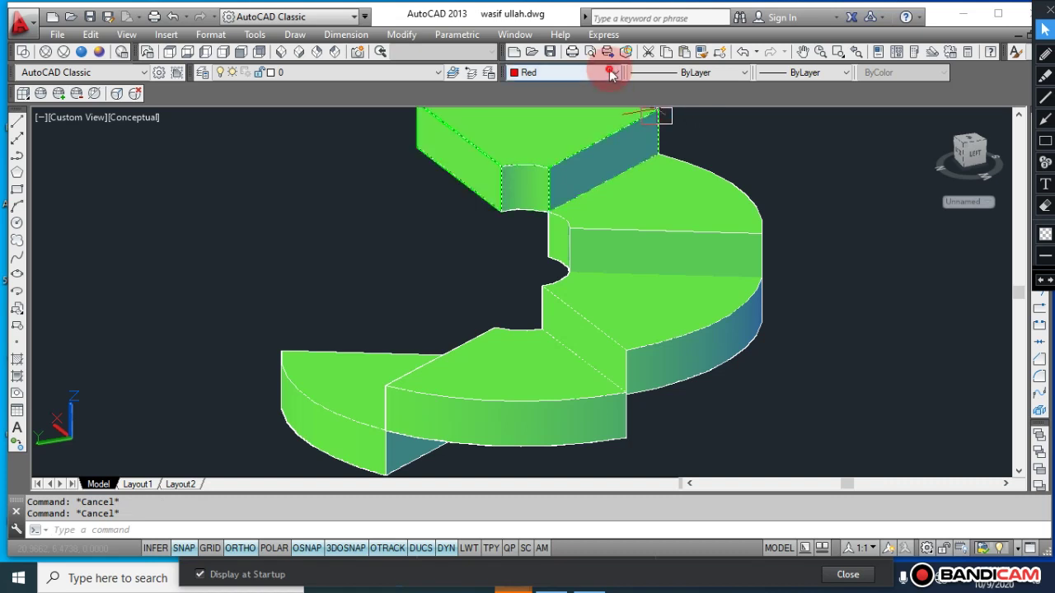
Recolour every staircase step Magenta from the Color Control list.
click(611, 73)
click(549, 150)
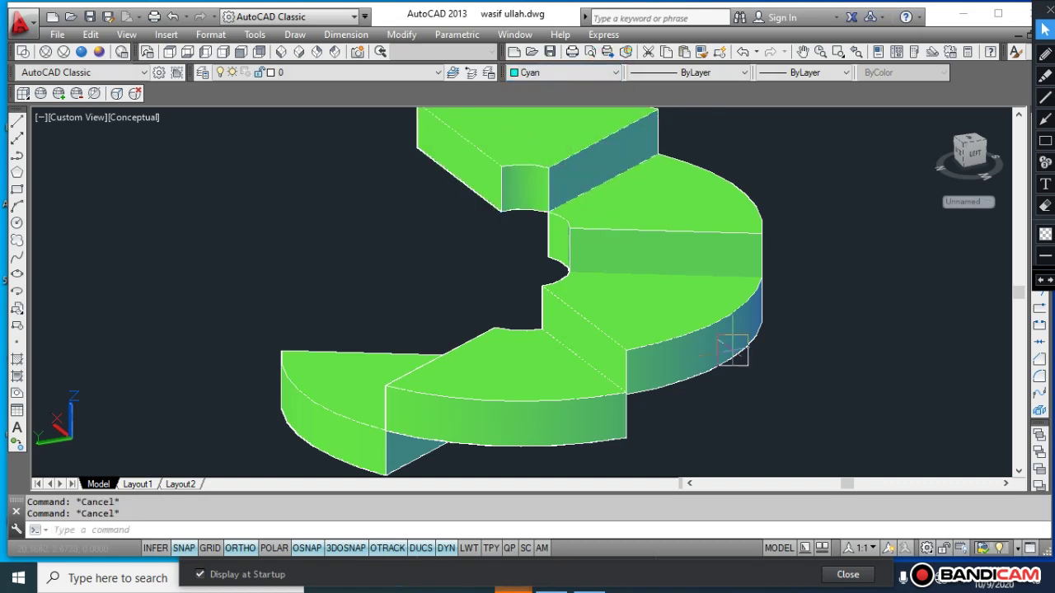
click(839, 445)
click(307, 127)
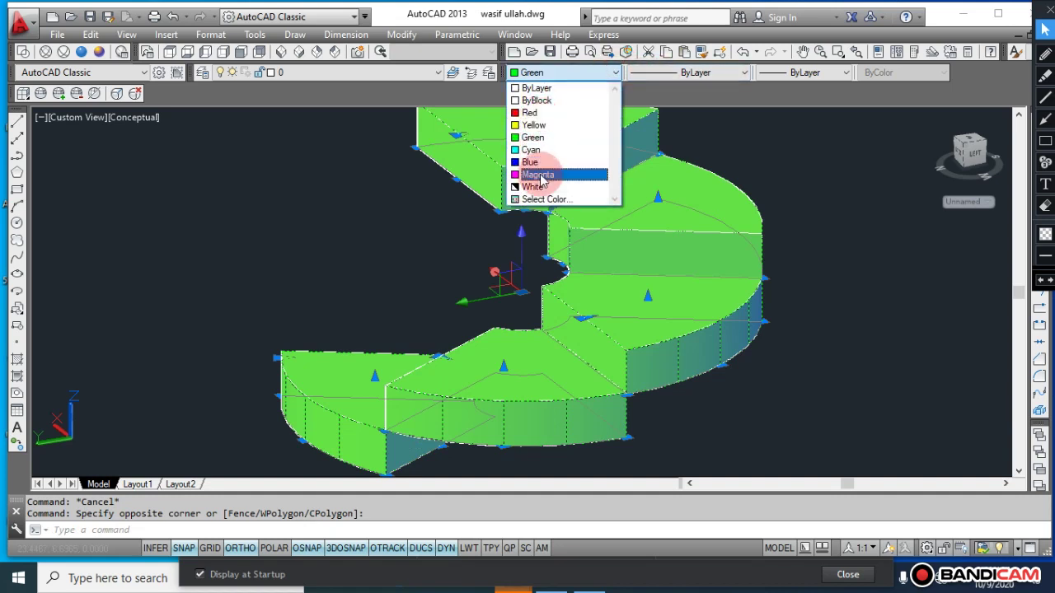
click(538, 176)
key(Escape)
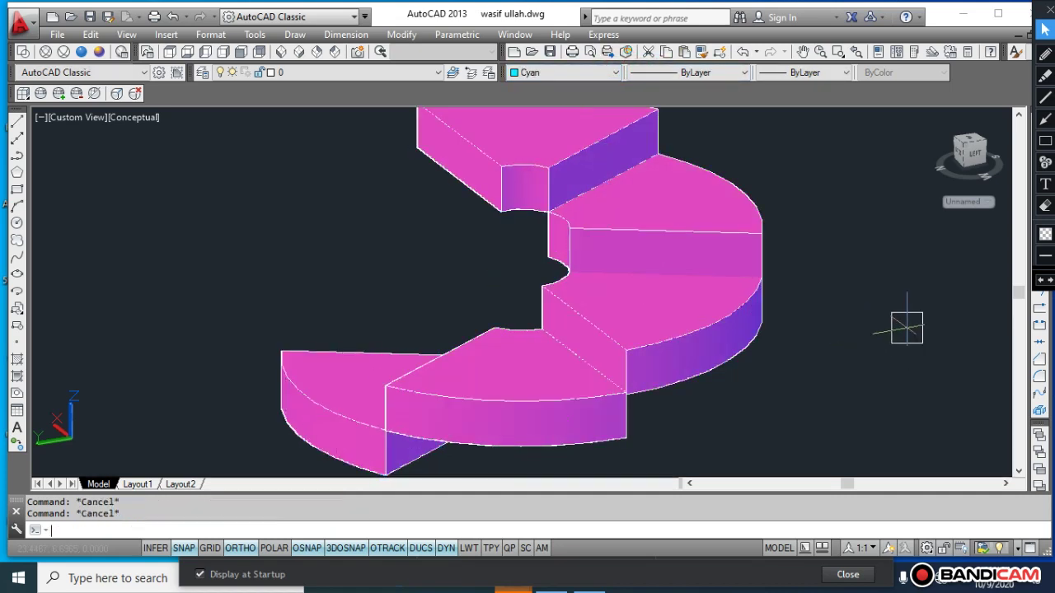